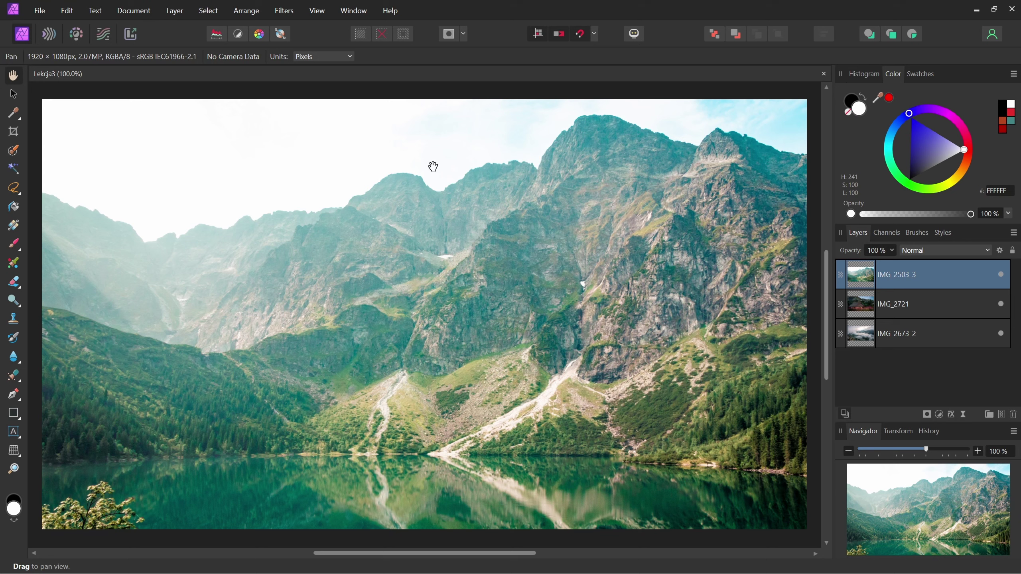
- Open the mushroom photo IMG_3240.jpg as its own document through File > Open
{"action": "left_click", "coordinate": [44, 16]}
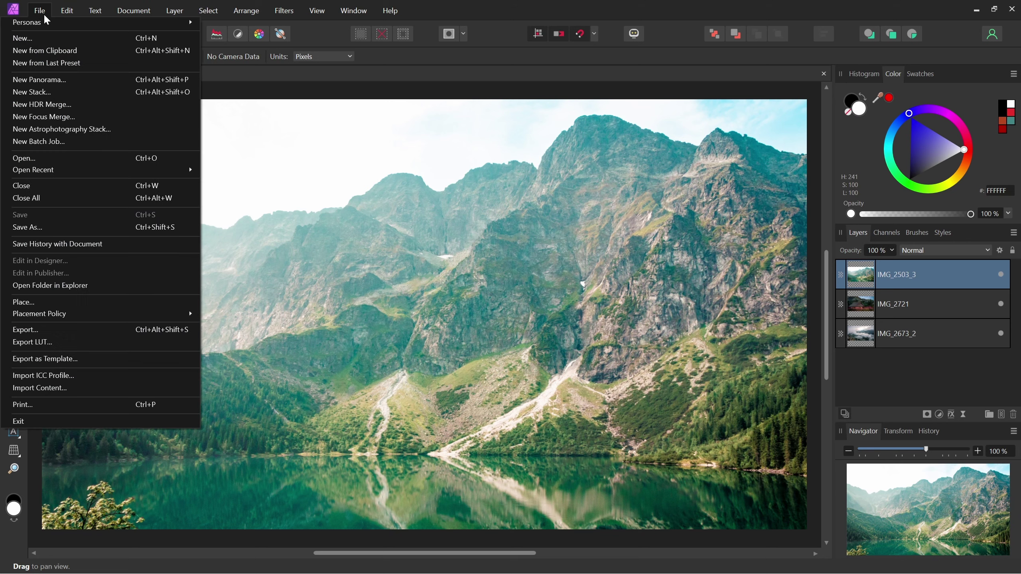
{"action": "left_click", "coordinate": [99, 152]}
{"action": "left_click", "coordinate": [402, 110]}
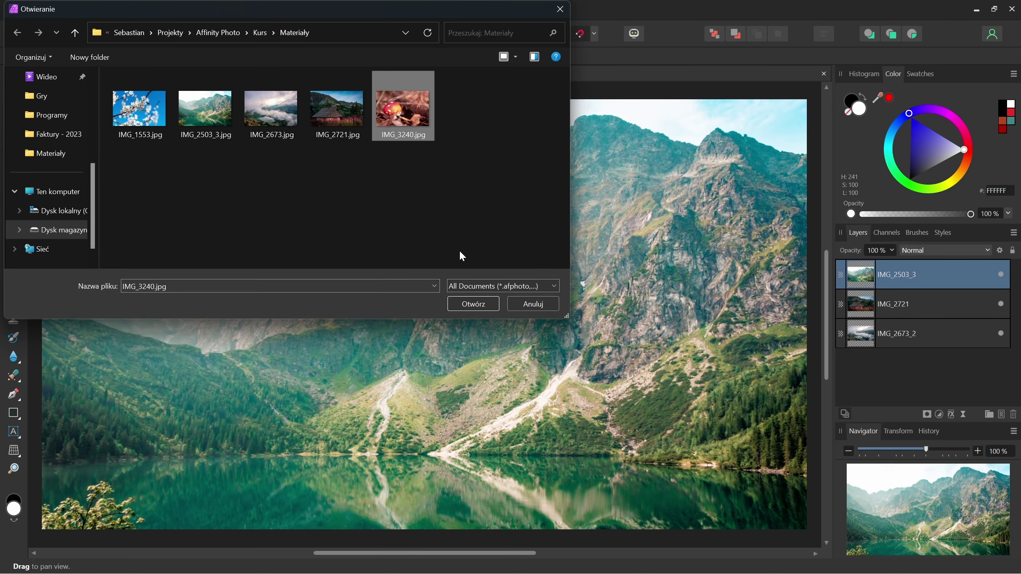
{"action": "left_click", "coordinate": [484, 307]}
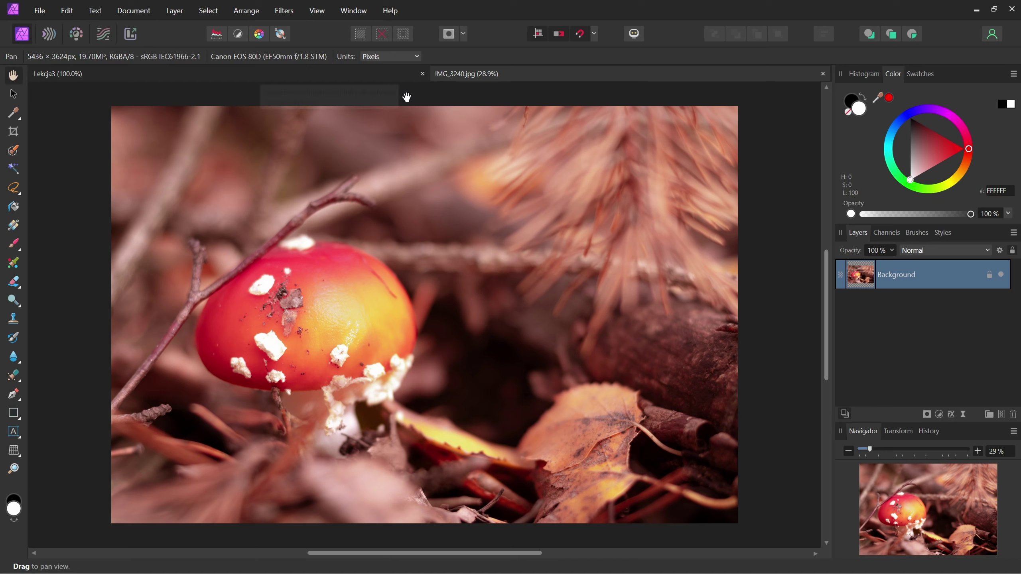
- Switch between the Lekcja3 and IMG_3240 tabs, then close the IMG_3240 document
{"action": "left_click", "coordinate": [371, 78]}
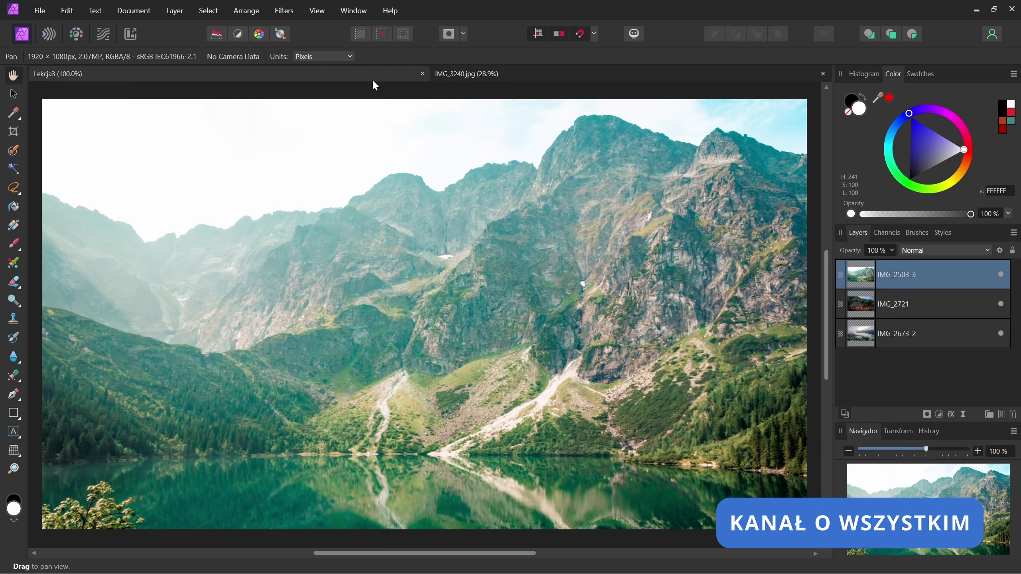
{"action": "left_click", "coordinate": [520, 73]}
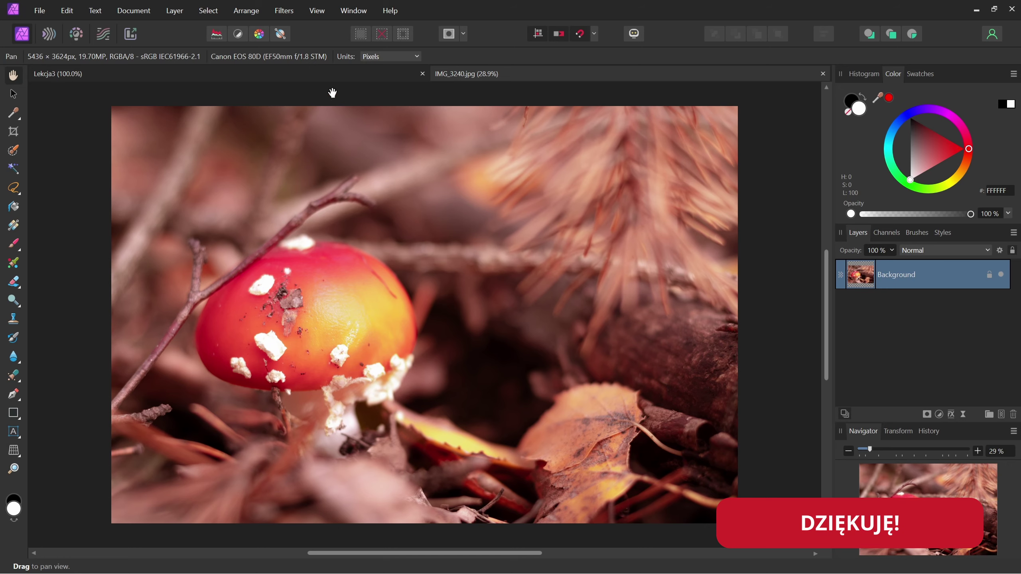
{"action": "left_click", "coordinate": [327, 73]}
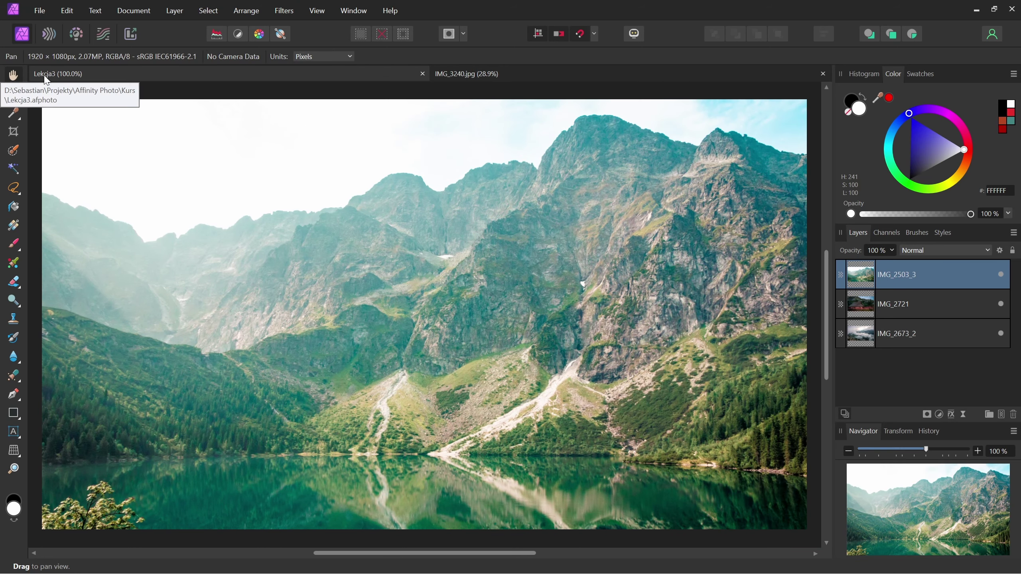
{"action": "left_click", "coordinate": [715, 74]}
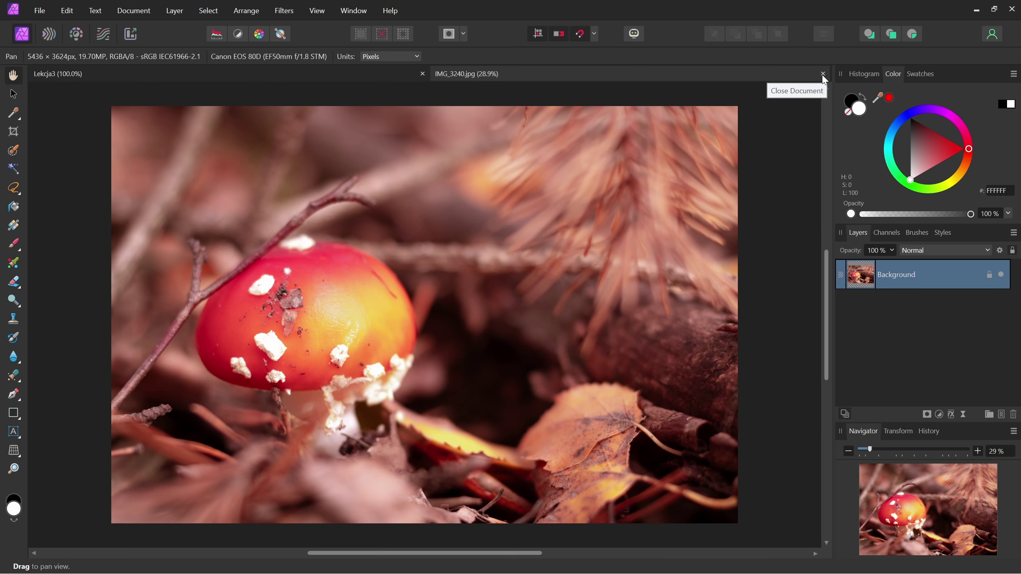
{"action": "left_click", "coordinate": [823, 74]}
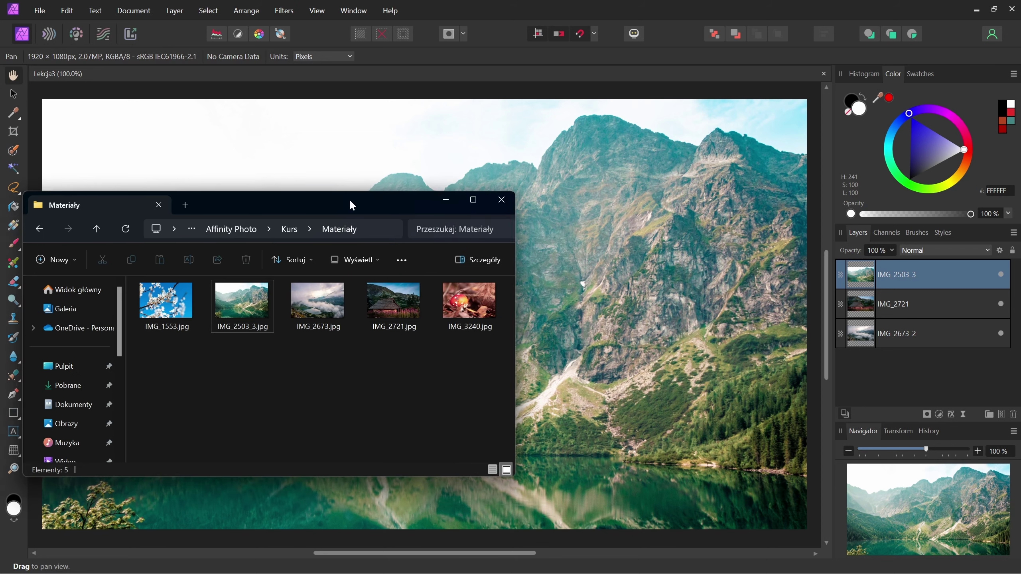
- Reopen IMG_3240.jpg by dragging it from the Materiały folder, then close it again
{"action": "left_click_drag", "start_coordinate": [350, 199], "coordinate": [498, 182]}
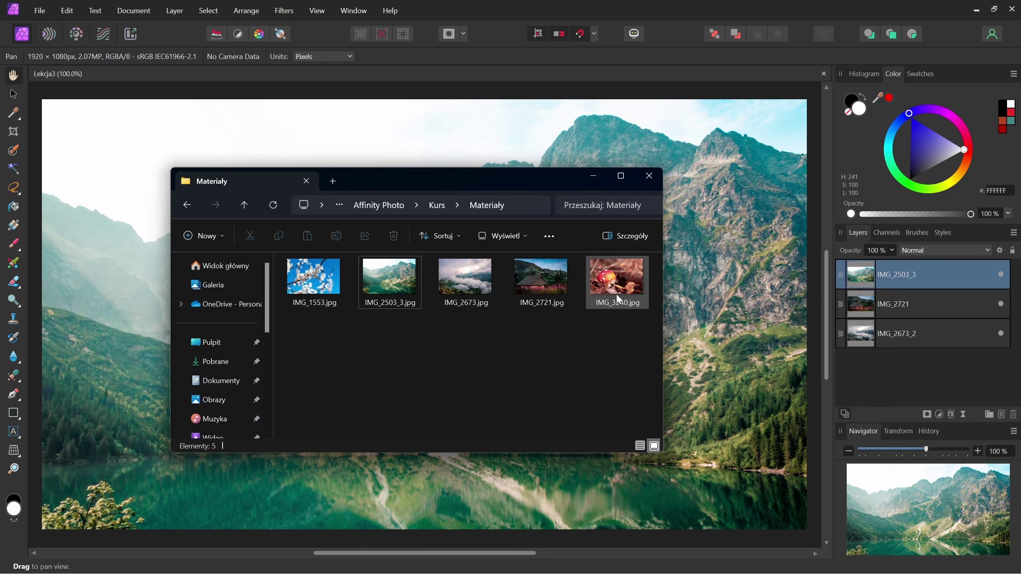
{"action": "left_click", "coordinate": [613, 282]}
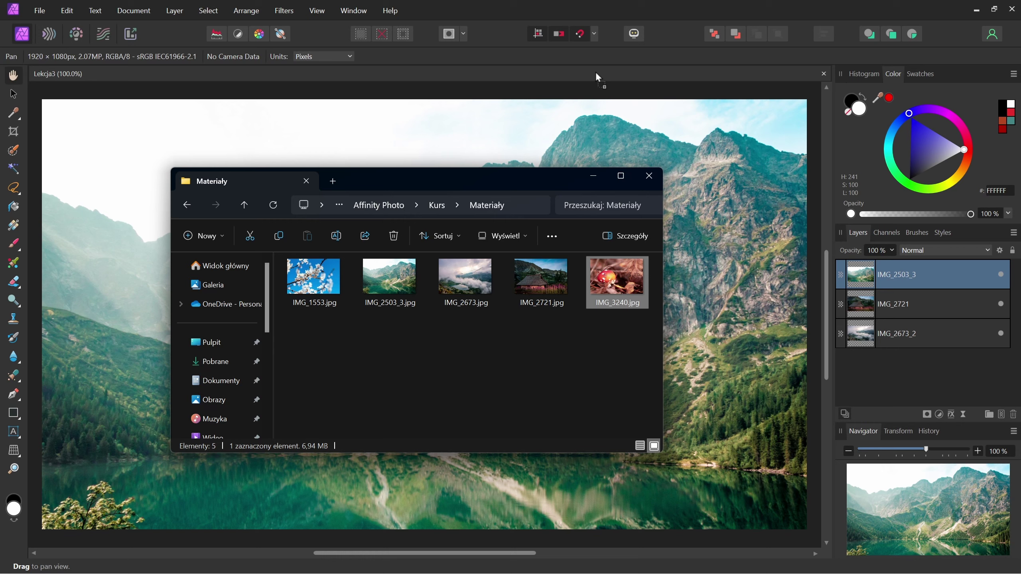
{"action": "left_click_drag", "start_coordinate": [596, 73], "coordinate": [596, 71]}
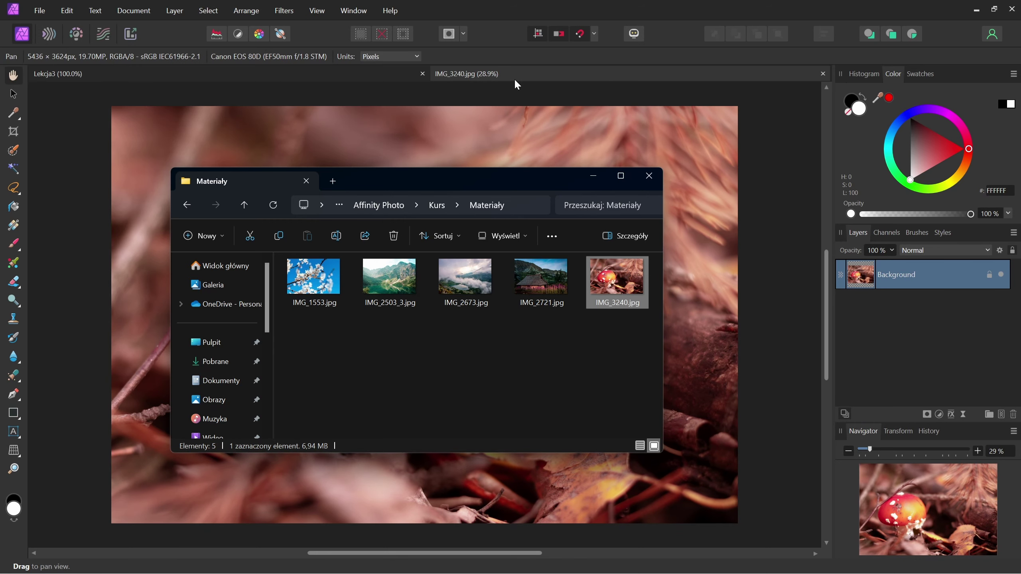
{"action": "left_click", "coordinate": [560, 8]}
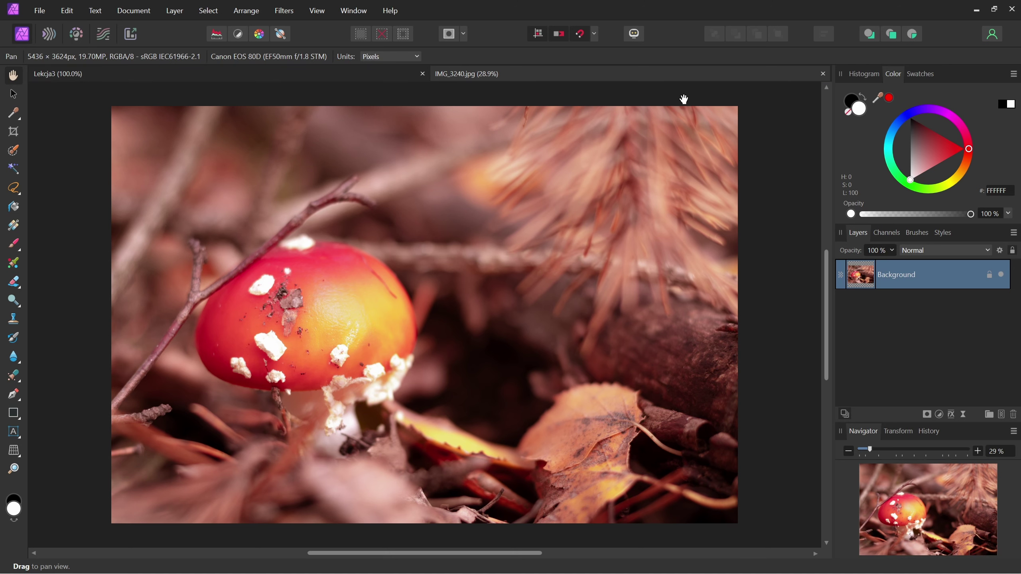
{"action": "left_click", "coordinate": [822, 74]}
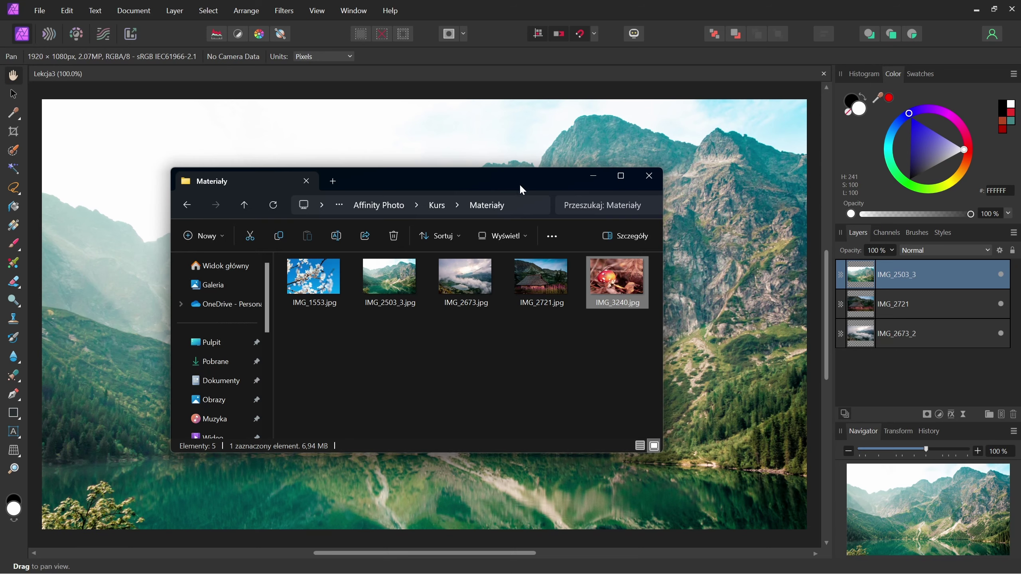
- Drop IMG_3240.jpg from Explorer onto the canvas as a new top layer, then minimise Explorer
{"action": "mouse_move", "coordinate": [618, 296]}
{"action": "left_mouse_down"}
{"action": "mouse_move", "coordinate": [614, 236]}
{"action": "mouse_move", "coordinate": [579, 169]}
{"action": "left_mouse_up"}
{"action": "left_click_drag", "start_coordinate": [389, 146], "coordinate": [389, 148]}
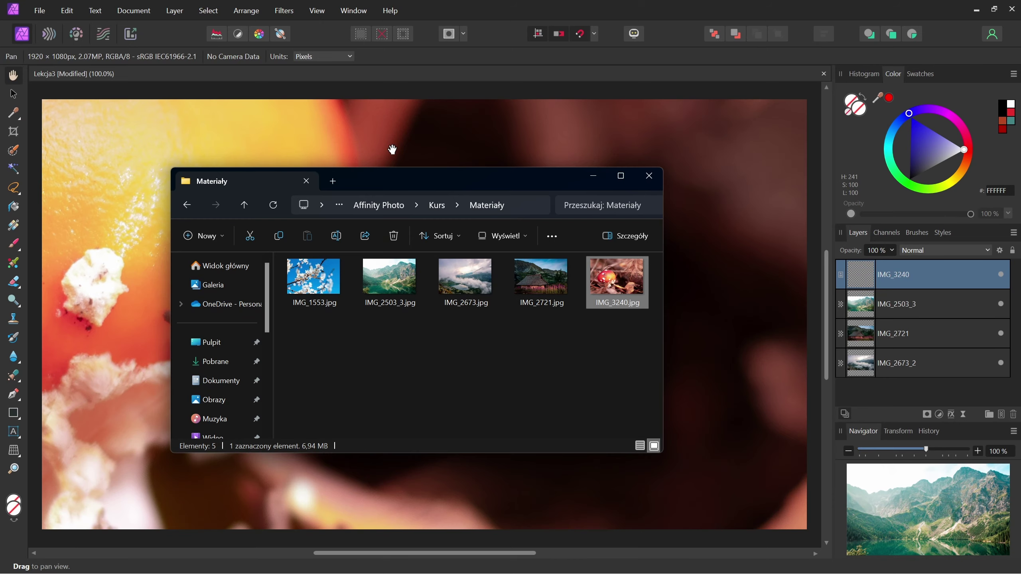
{"action": "left_click", "coordinate": [593, 178]}
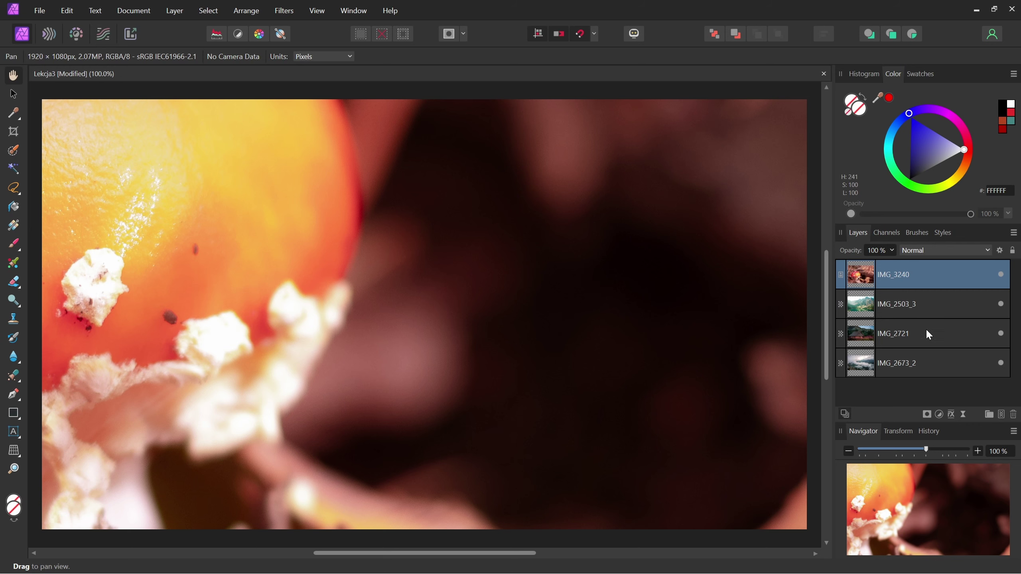
- Toggle the IMG_3240 layer's visibility off and on, then delete the layer
{"action": "left_click", "coordinate": [1001, 275]}
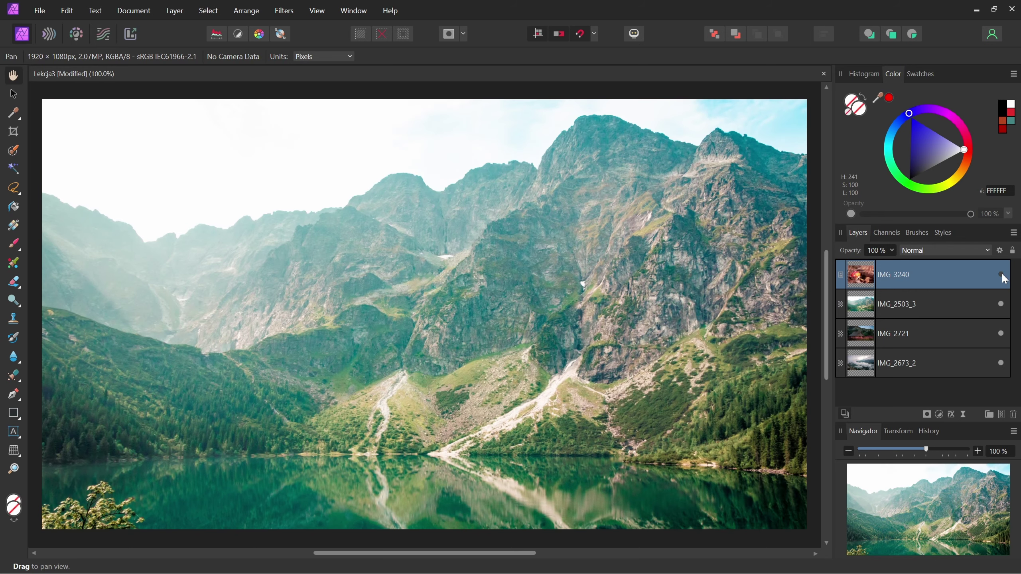
{"action": "left_click", "coordinate": [1001, 281]}
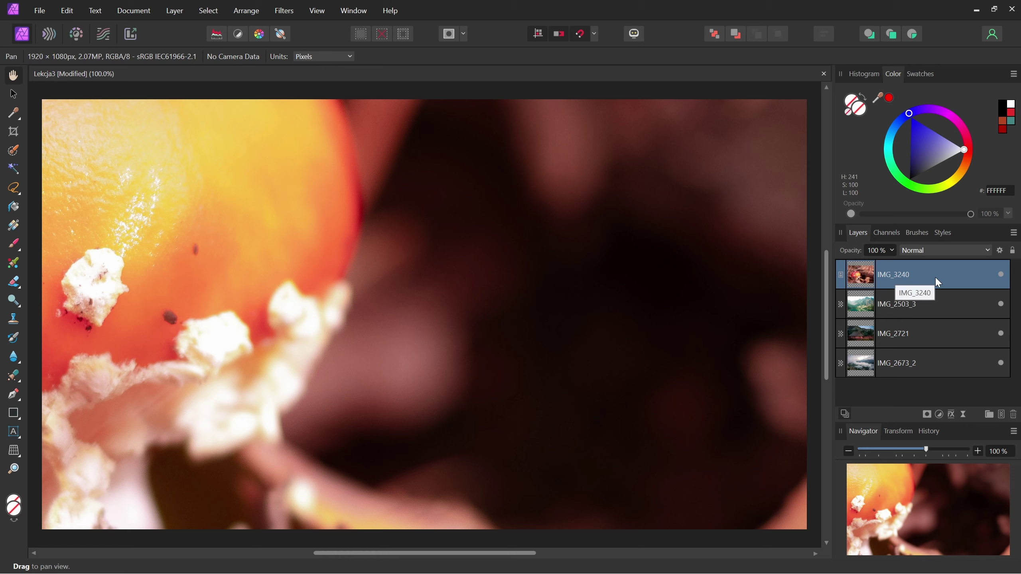
{"action": "key", "text": "Delete"}
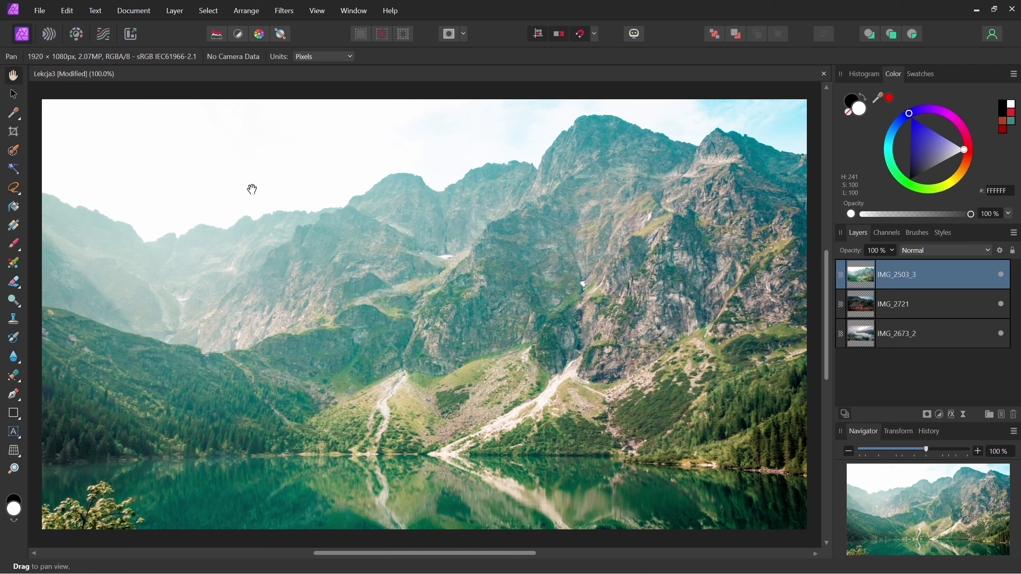
- Load IMG_1553.jpg and IMG_3240.jpg together into the Place panel via File > Place
{"action": "left_click", "coordinate": [40, 12]}
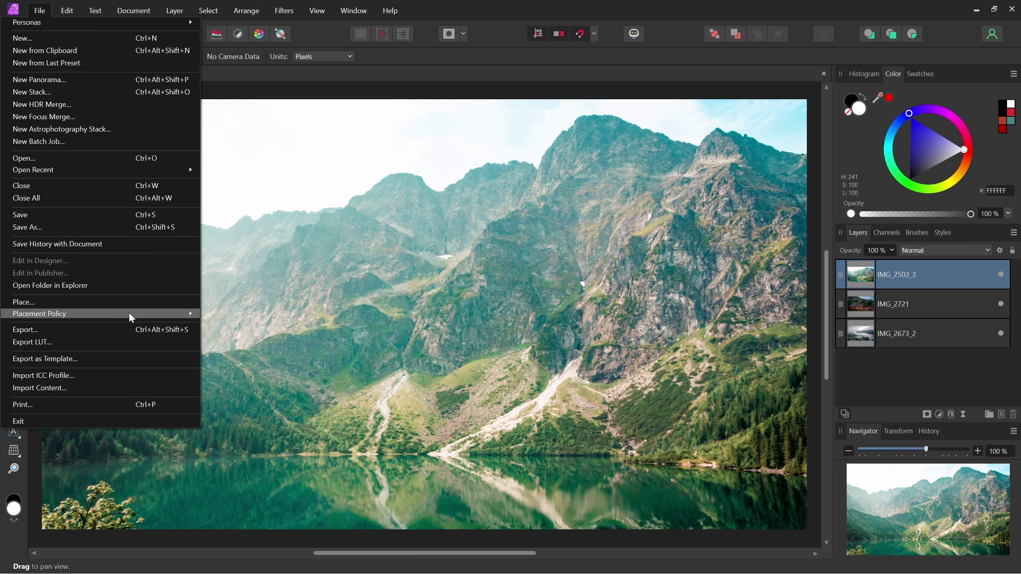
{"action": "left_click", "coordinate": [123, 301]}
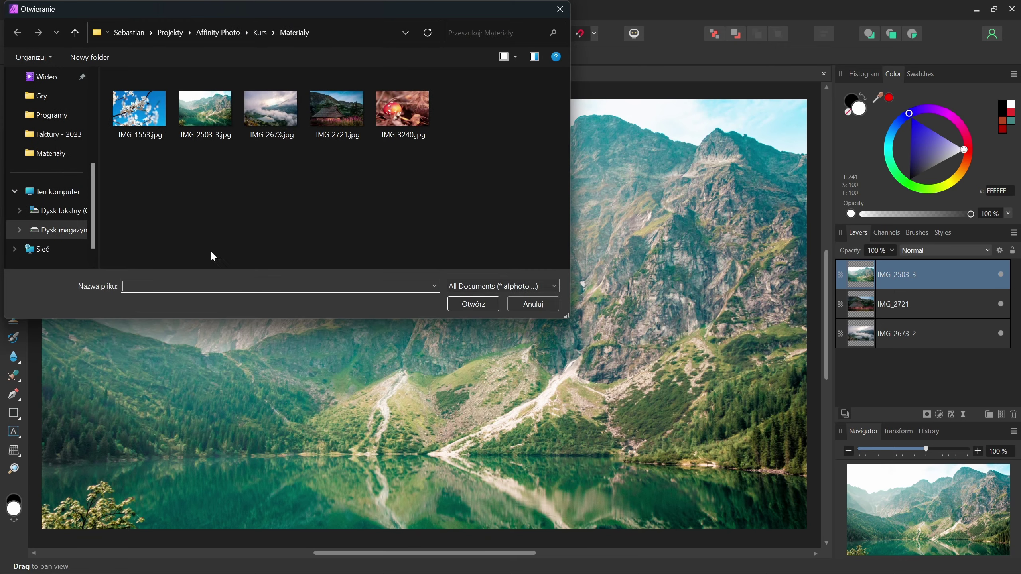
{"action": "left_click_drag", "start_coordinate": [333, 22], "coordinate": [461, 71]}
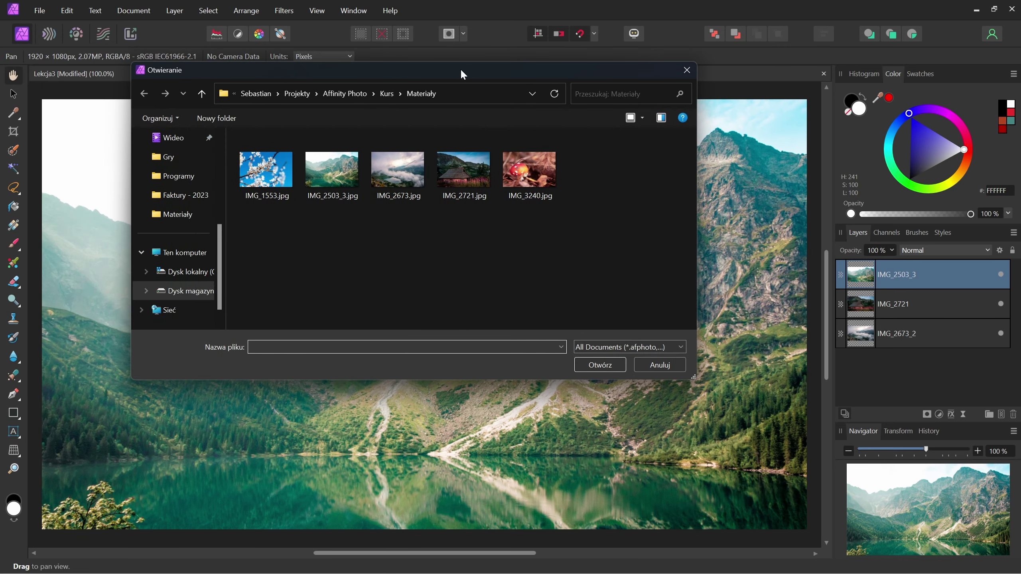
{"action": "left_click", "coordinate": [268, 169]}
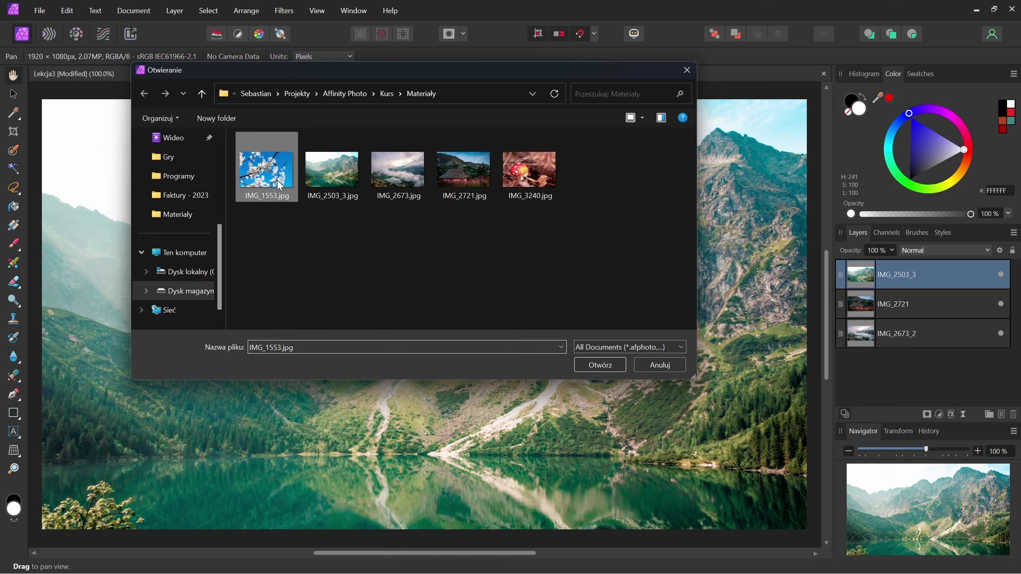
{"action": "left_click", "coordinate": [538, 182], "text": "ctrl"}
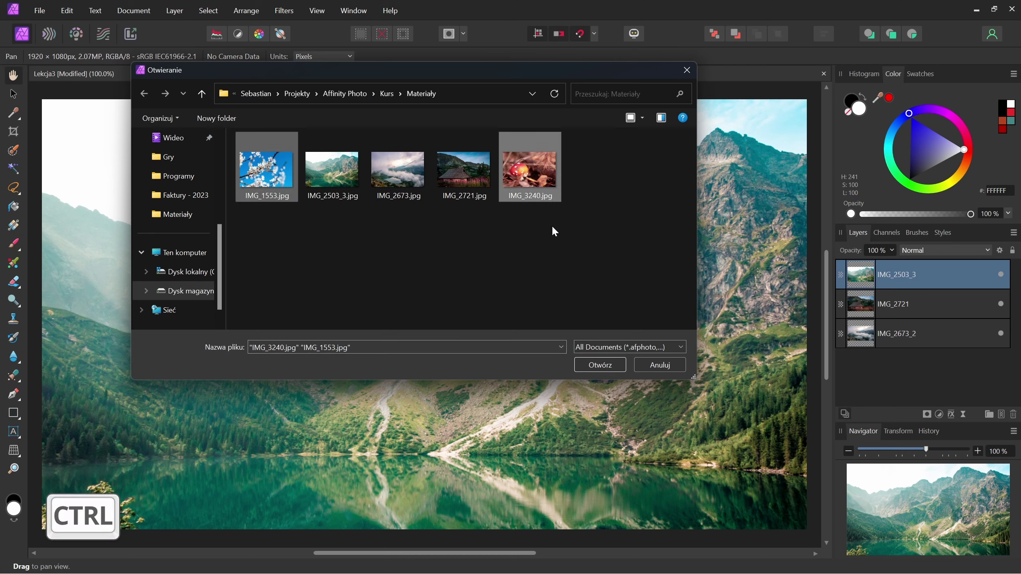
{"action": "left_click", "coordinate": [603, 366]}
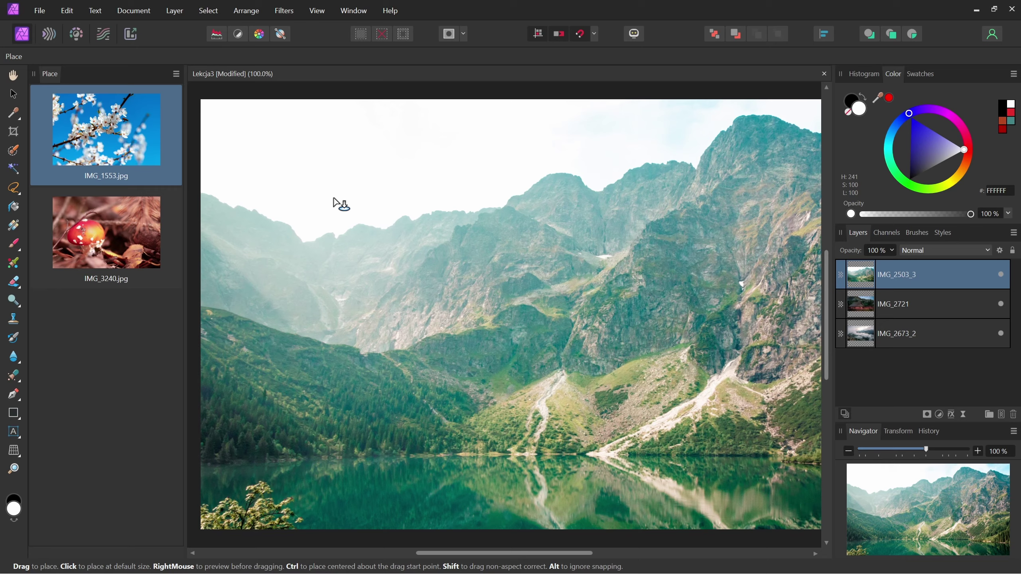
- Place IMG_1553.jpg across the whole canvas, then begin sizing IMG_3240.jpg over it
{"action": "scroll", "coordinate": [335, 197], "scroll_direction": "down", "scroll_amount": 1}
{"action": "left_click_drag", "start_coordinate": [466, 225], "coordinate": [426, 227]}
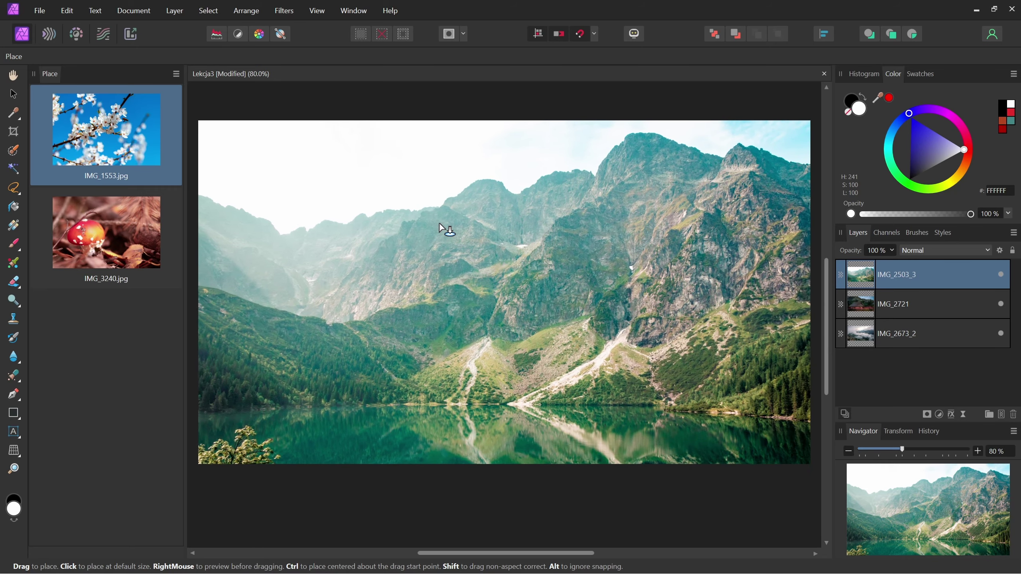
{"action": "scroll", "coordinate": [429, 228], "scroll_direction": "down", "scroll_amount": 1}
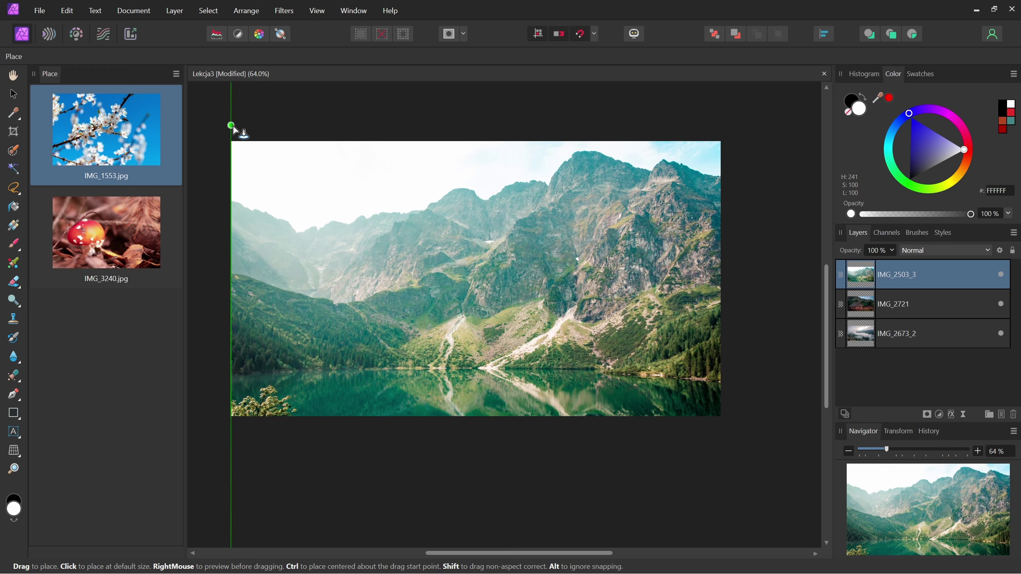
{"action": "left_click_drag", "start_coordinate": [232, 125], "coordinate": [346, 327]}
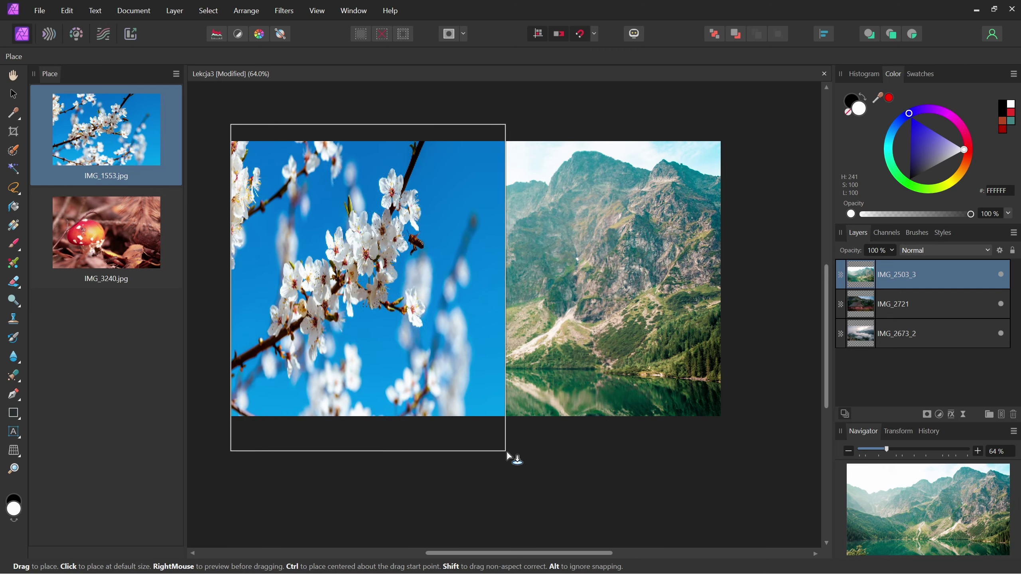
{"action": "mouse_move", "coordinate": [346, 327]}
{"action": "left_mouse_down"}
{"action": "mouse_move", "coordinate": [555, 453]}
{"action": "mouse_move", "coordinate": [678, 453]}
{"action": "left_mouse_up"}
{"action": "left_click_drag", "start_coordinate": [696, 456], "coordinate": [718, 462]}
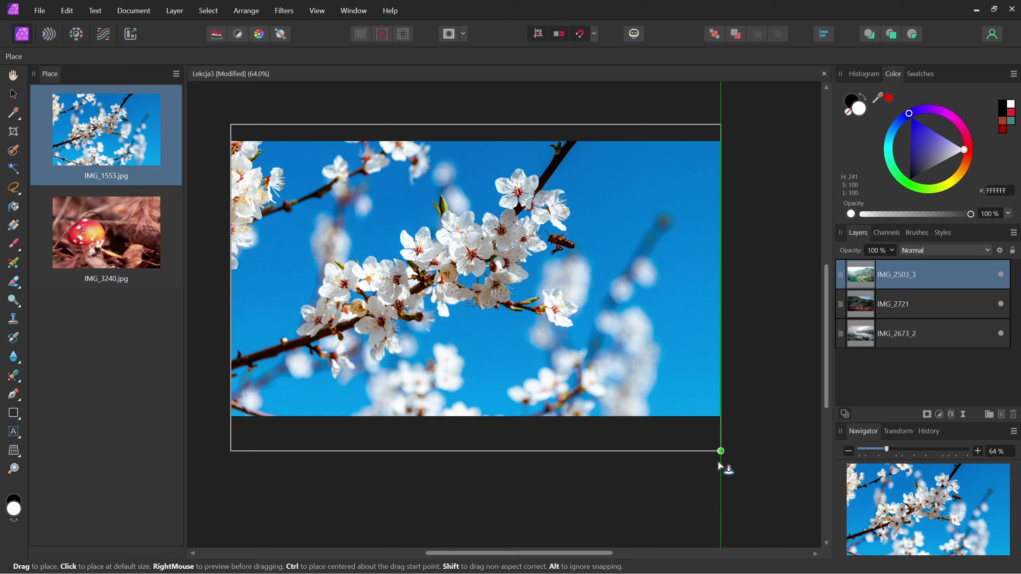
{"action": "left_click_drag", "start_coordinate": [718, 461], "coordinate": [718, 462]}
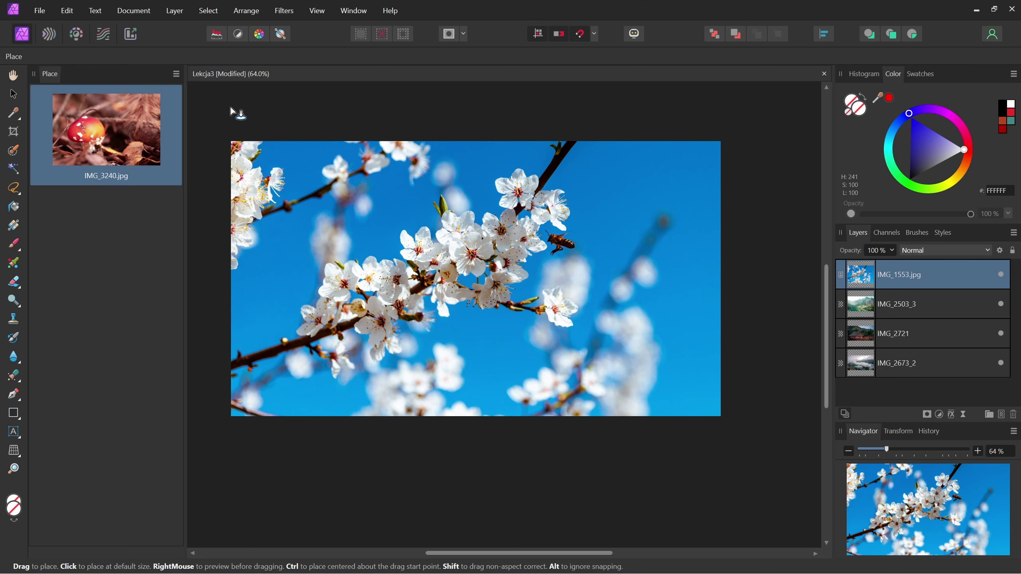
{"action": "mouse_move", "coordinate": [231, 106]}
{"action": "left_mouse_down"}
{"action": "mouse_move", "coordinate": [614, 414]}
{"action": "mouse_move", "coordinate": [708, 449]}
{"action": "left_mouse_up"}
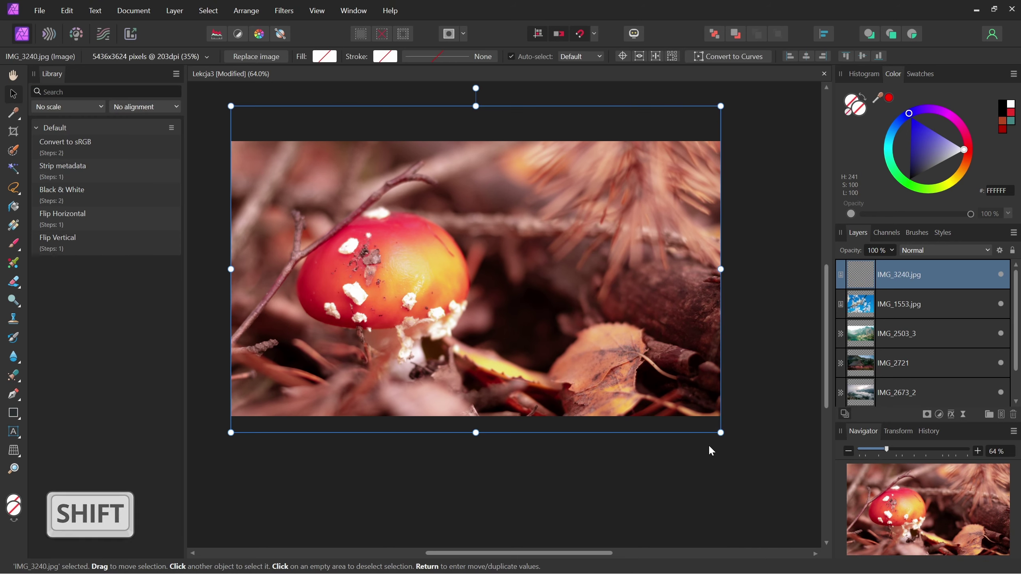
- Close the macro library panel and view the image at 100% zoom
{"action": "left_click", "coordinate": [176, 73]}
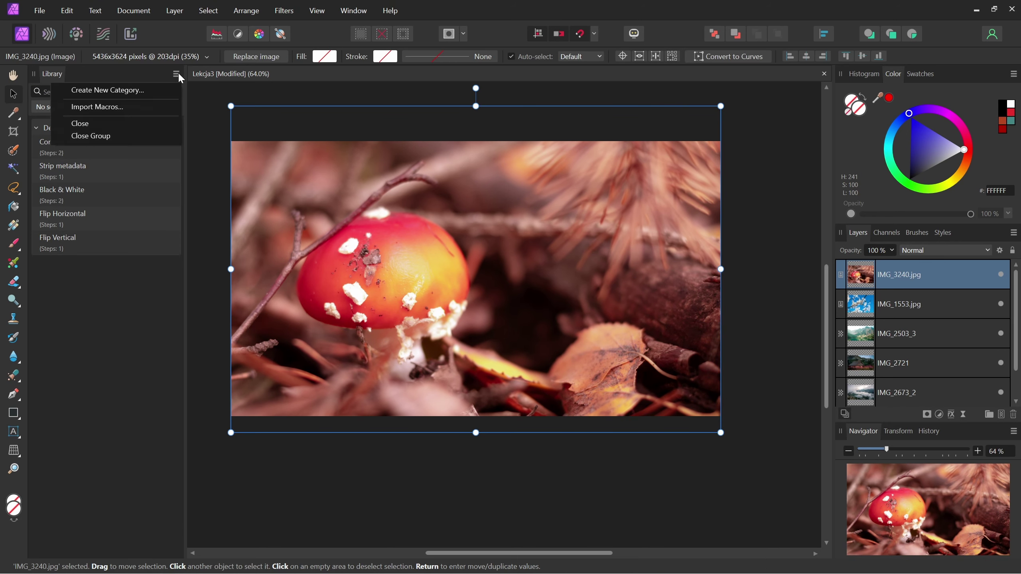
{"action": "left_click", "coordinate": [146, 120]}
{"action": "key", "text": "ctrl+1"}
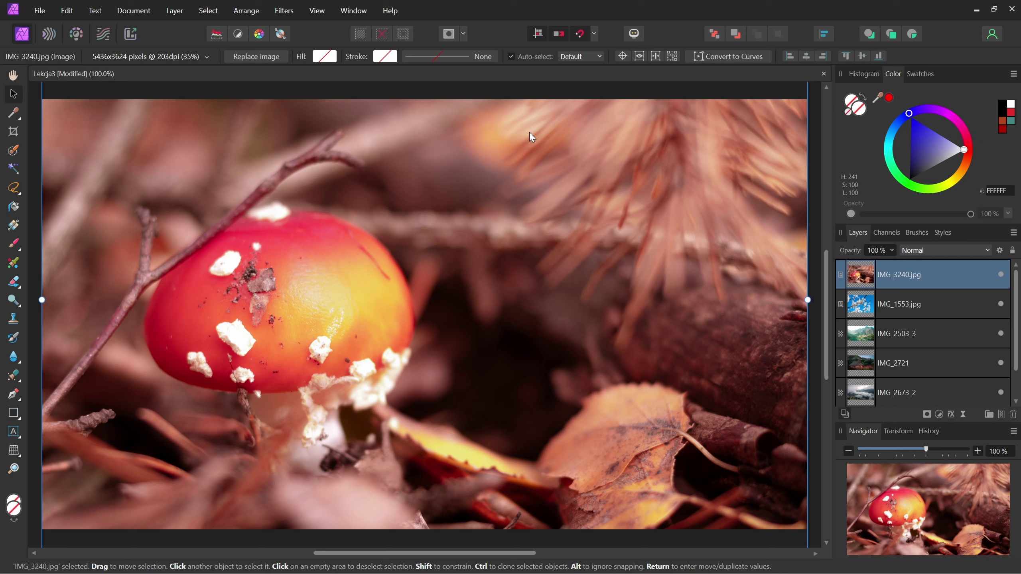
- Add IMG_1553.jpg to the layer selection and dismiss the layer context menu unused
{"action": "left_click", "coordinate": [925, 303], "text": "shift"}
{"action": "right_click", "coordinate": [957, 275]}
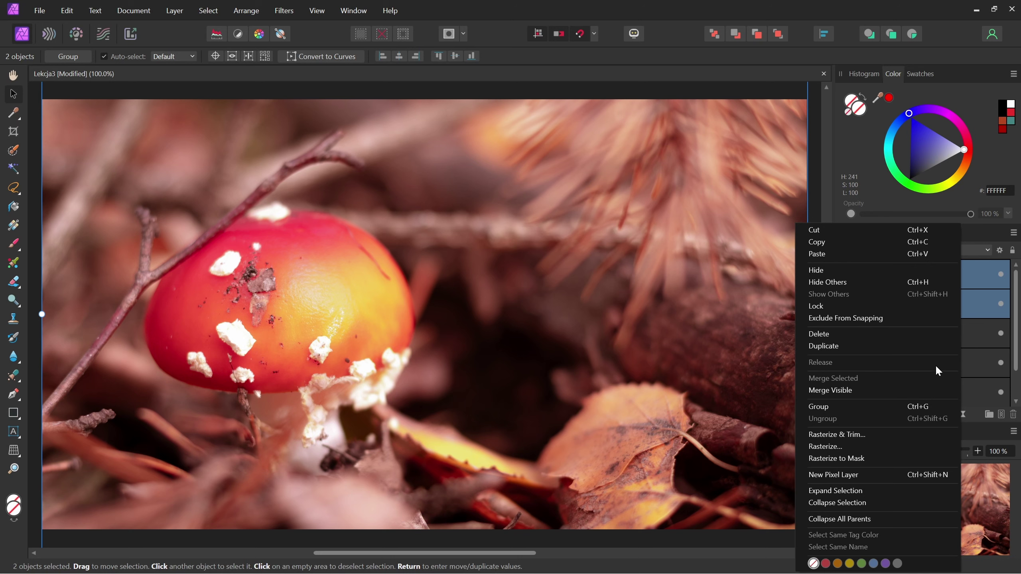
{"action": "key", "text": "Escape"}
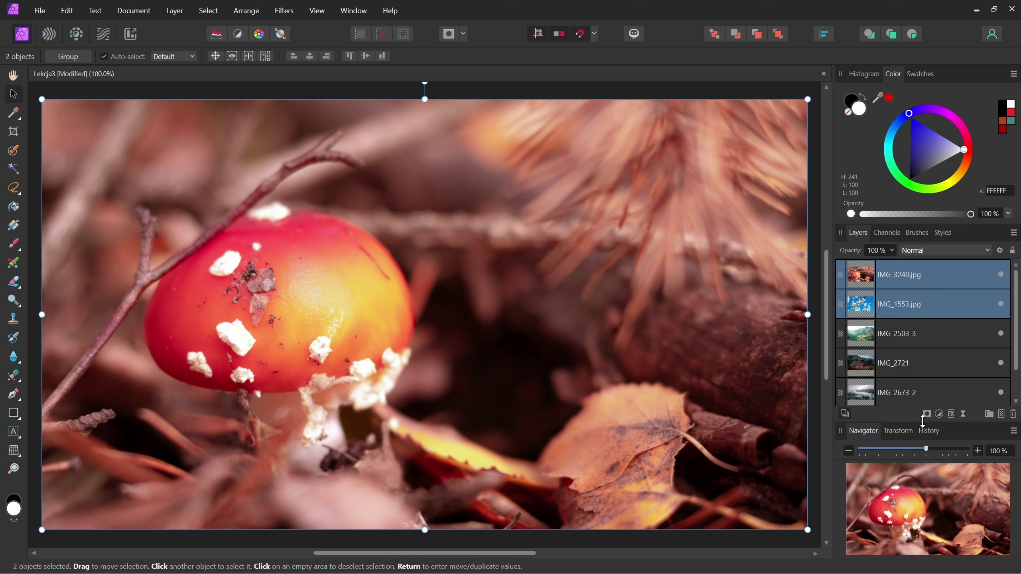
- Move the mushroom layer IMG_3240.jpg below the mountain lake layer IMG_2503_3
{"action": "left_click_drag", "start_coordinate": [925, 422], "coordinate": [924, 440]}
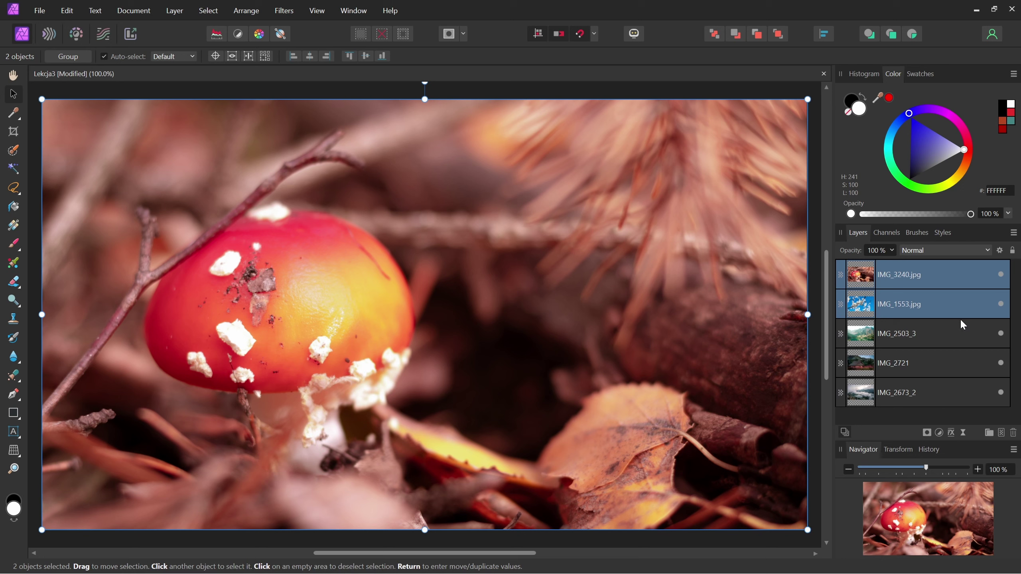
{"action": "left_click", "coordinate": [968, 278]}
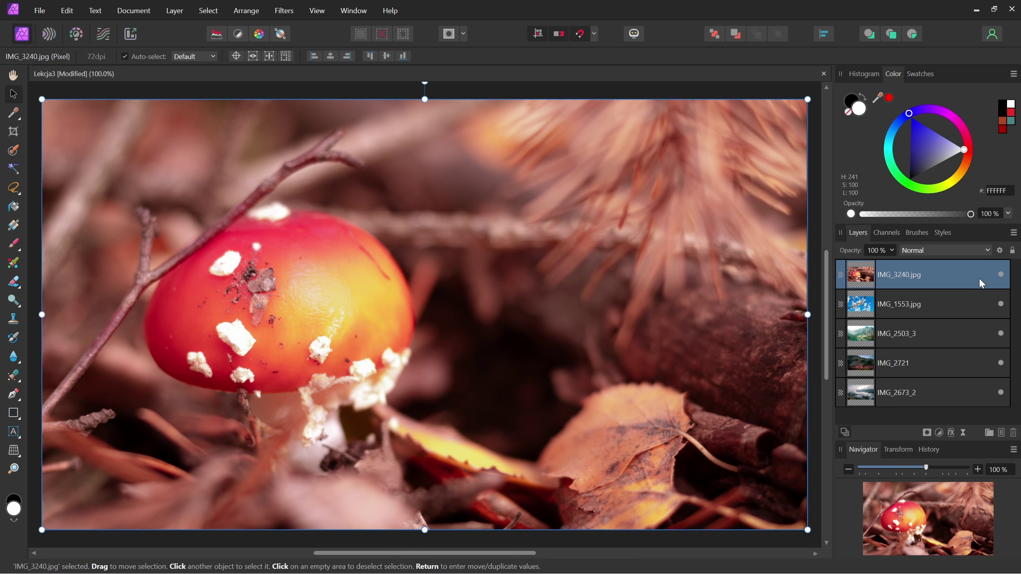
{"action": "left_click", "coordinate": [1001, 275]}
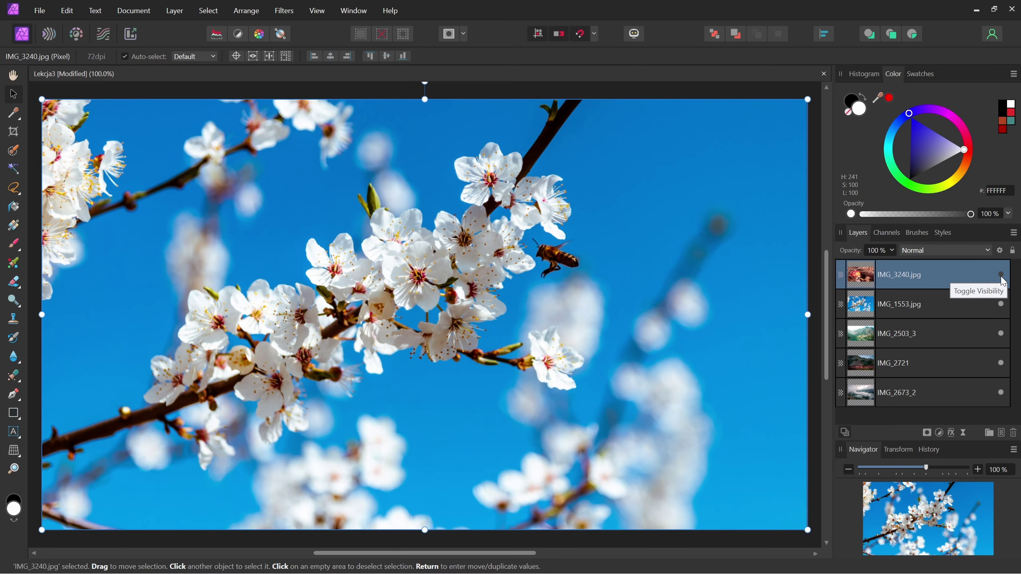
{"action": "left_click", "coordinate": [1001, 275]}
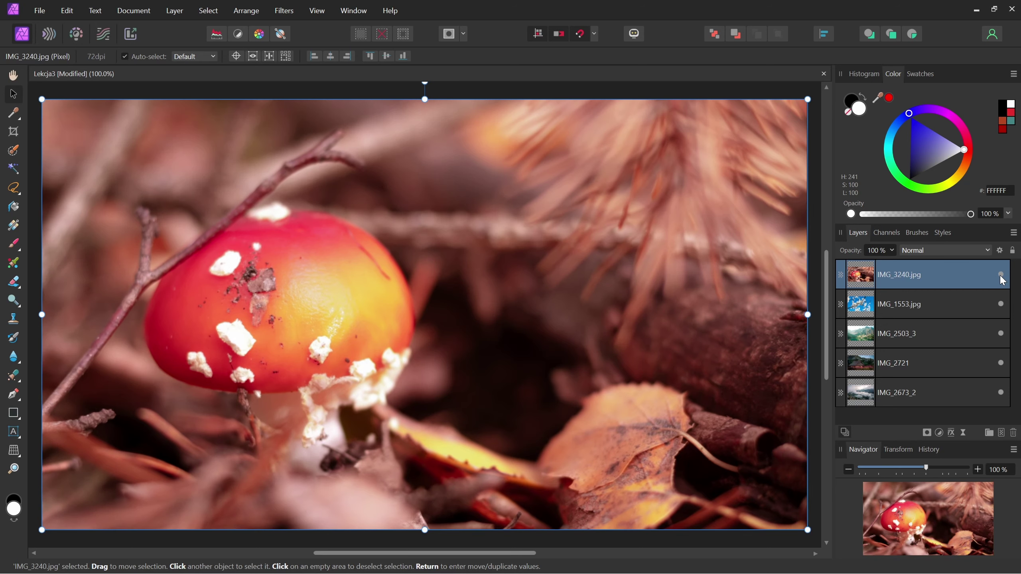
{"action": "left_click", "coordinate": [1001, 275]}
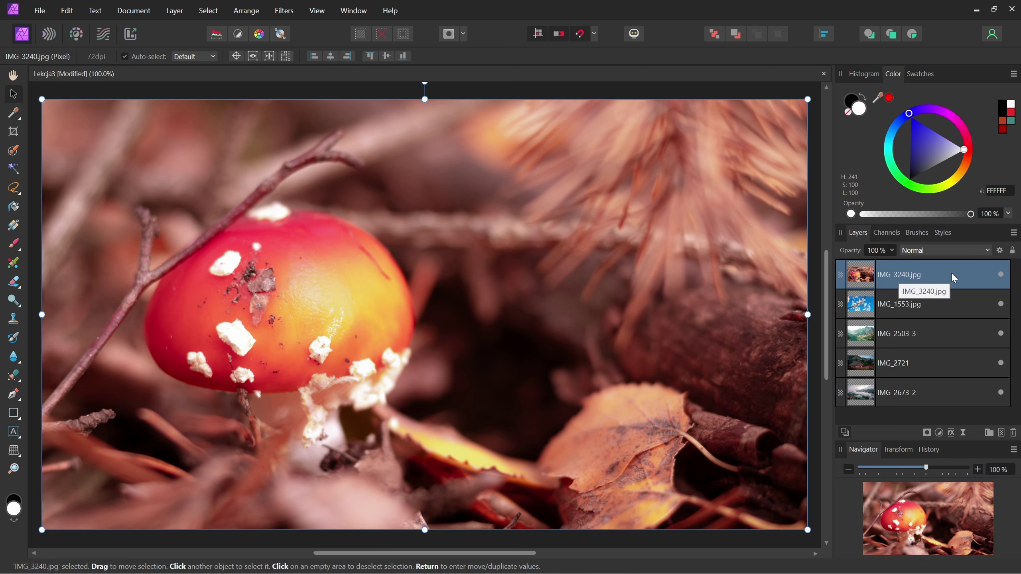
{"action": "left_click_drag", "start_coordinate": [955, 275], "coordinate": [955, 347]}
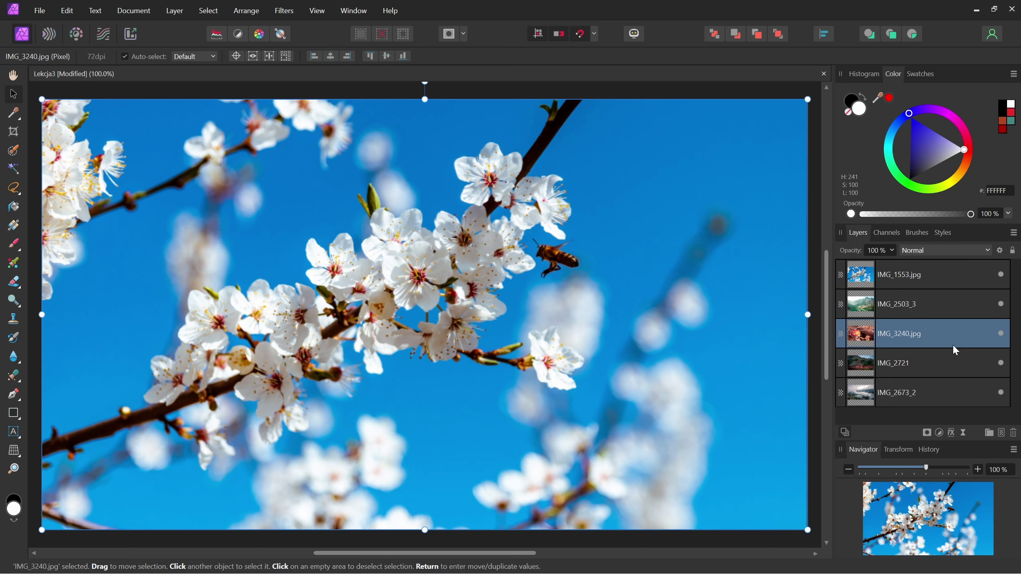
- Check the stacking by hiding and reshowing the cherry-blossom and mountain lake layers
{"action": "left_click", "coordinate": [967, 280]}
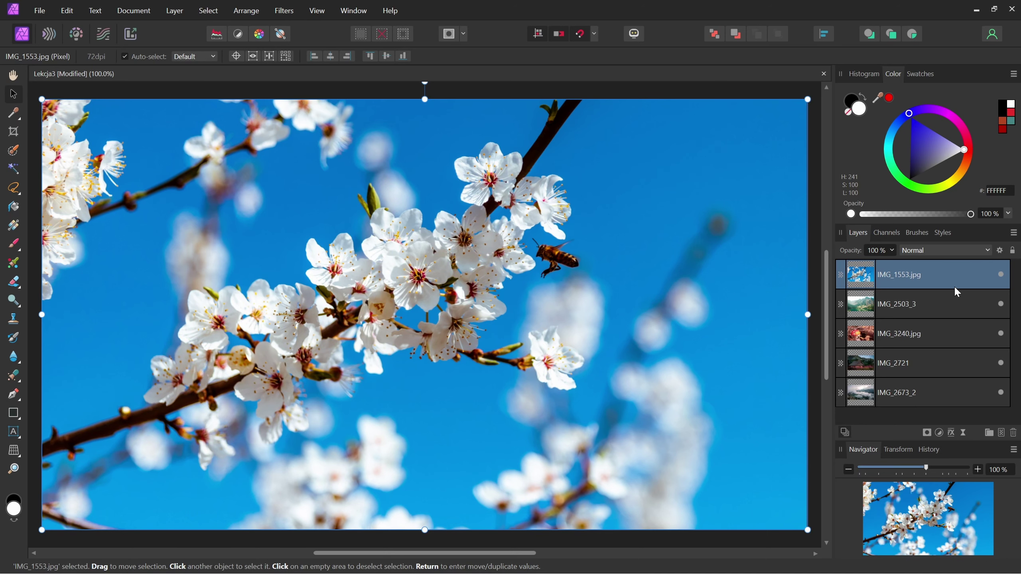
{"action": "left_click", "coordinate": [1001, 278]}
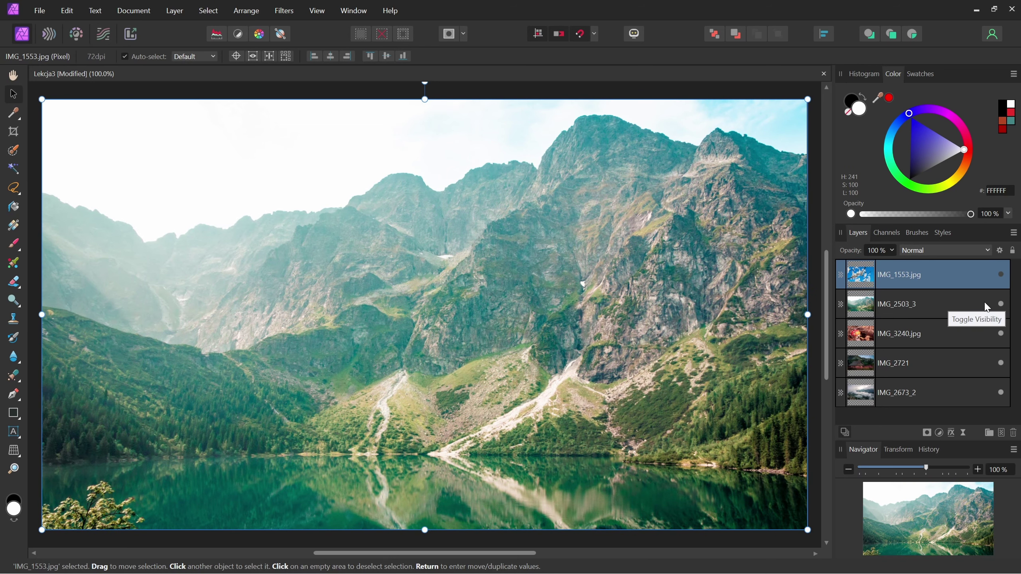
{"action": "left_click", "coordinate": [1001, 304]}
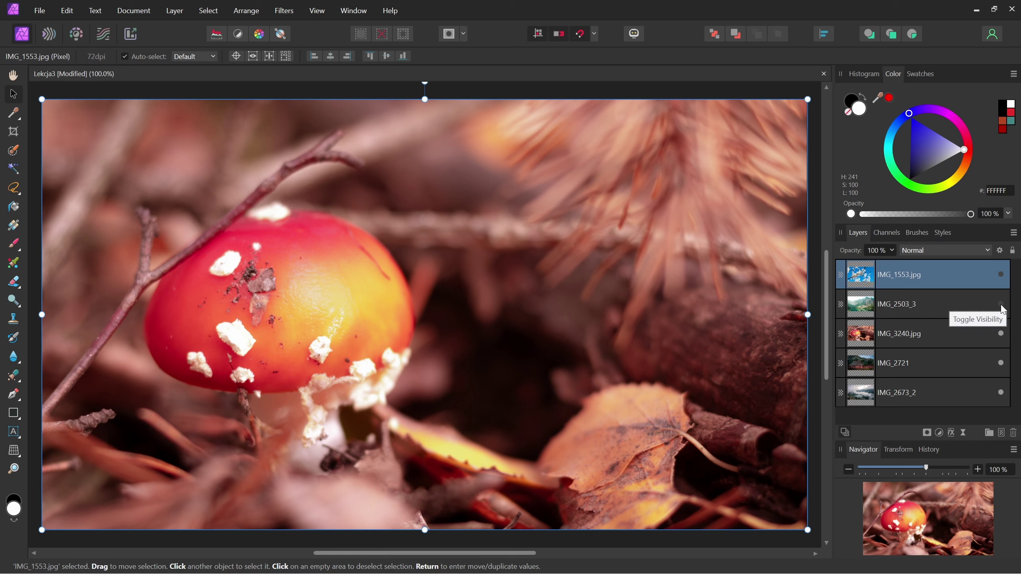
{"action": "left_click", "coordinate": [1001, 303]}
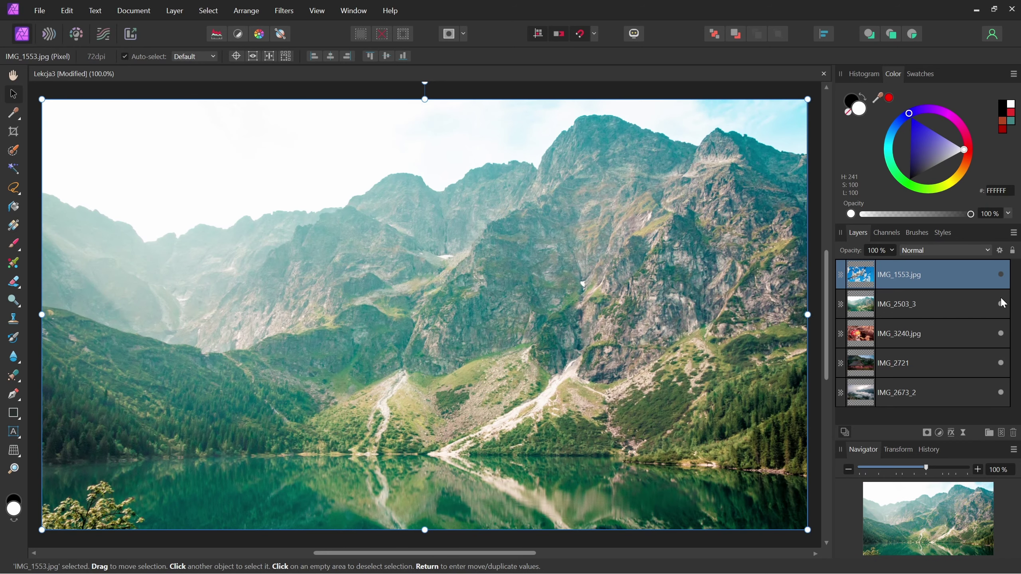
{"action": "left_click", "coordinate": [1001, 274]}
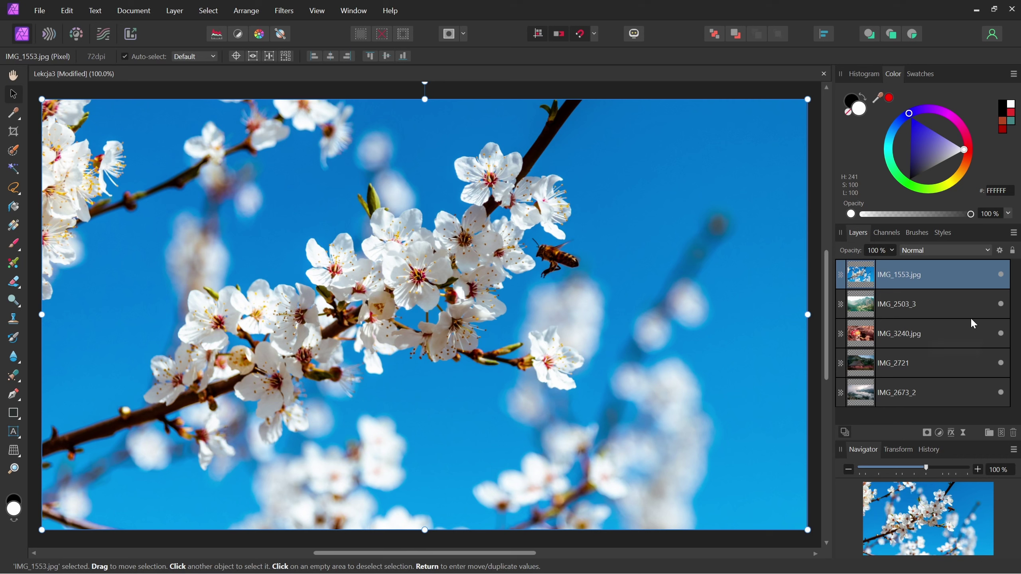
- Change the cherry-blossom layer's name from IMG_1553.jpg to Kwiaty
{"action": "double_click", "coordinate": [907, 277]}
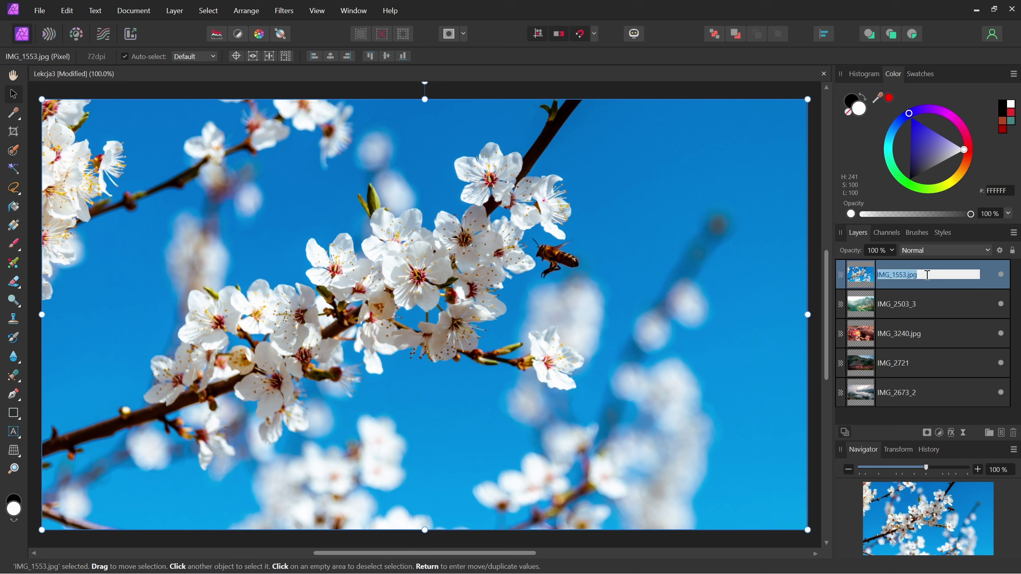
{"action": "type", "text": "Kwiaty"}
{"action": "key", "text": "Return"}
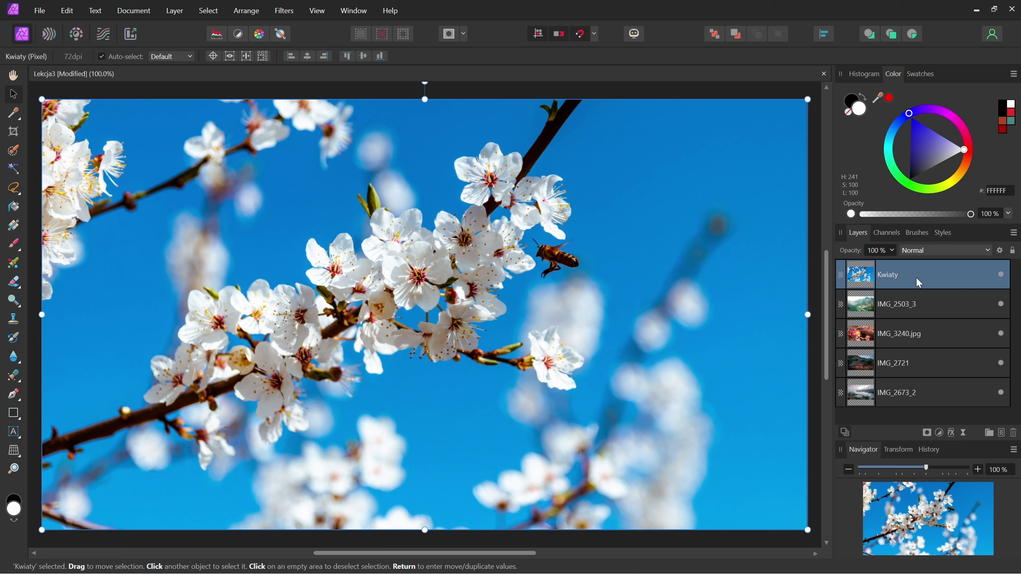
{"action": "left_click", "coordinate": [947, 305]}
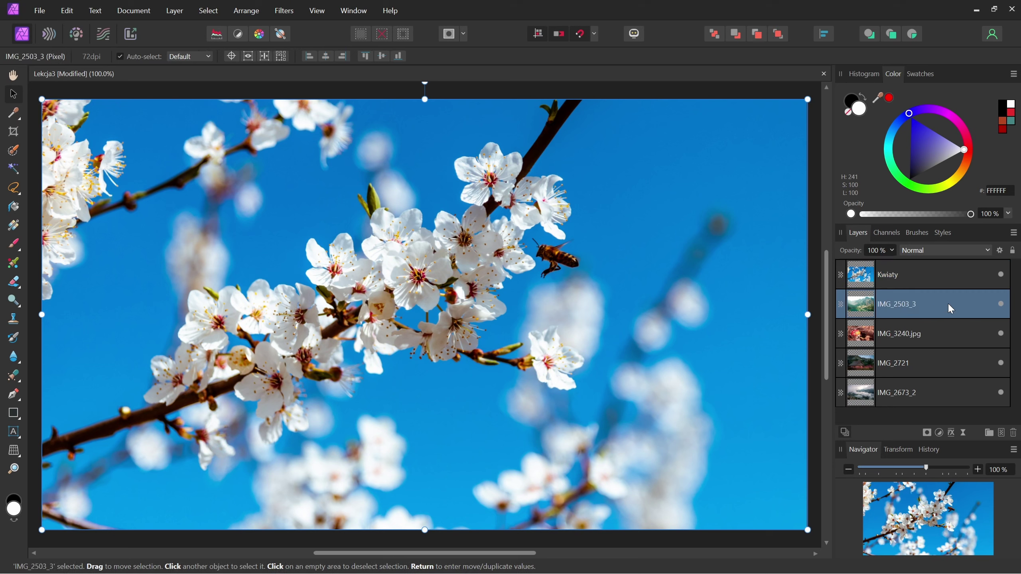
{"action": "left_click", "coordinate": [946, 267]}
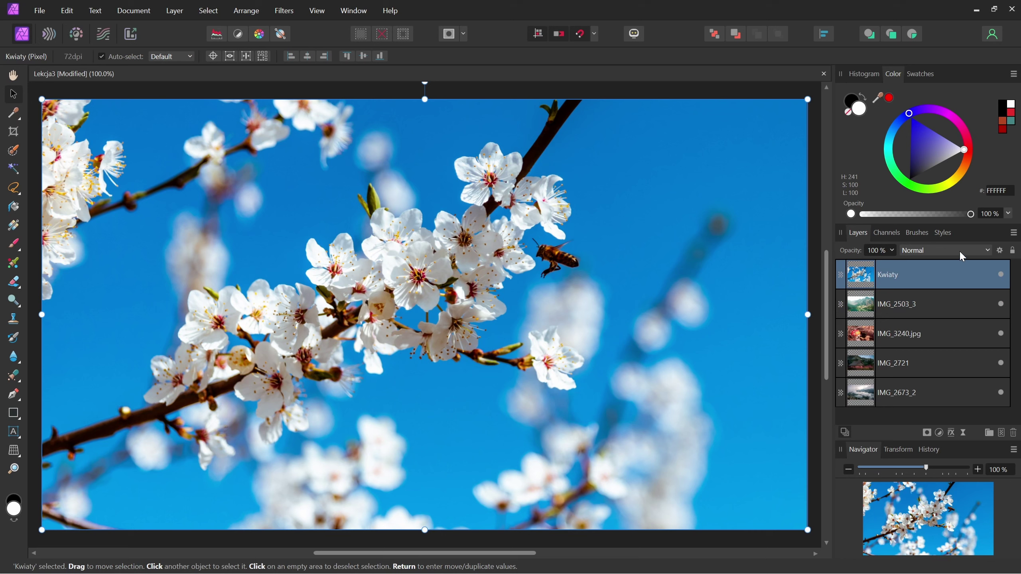
{"action": "left_click", "coordinate": [1012, 251]}
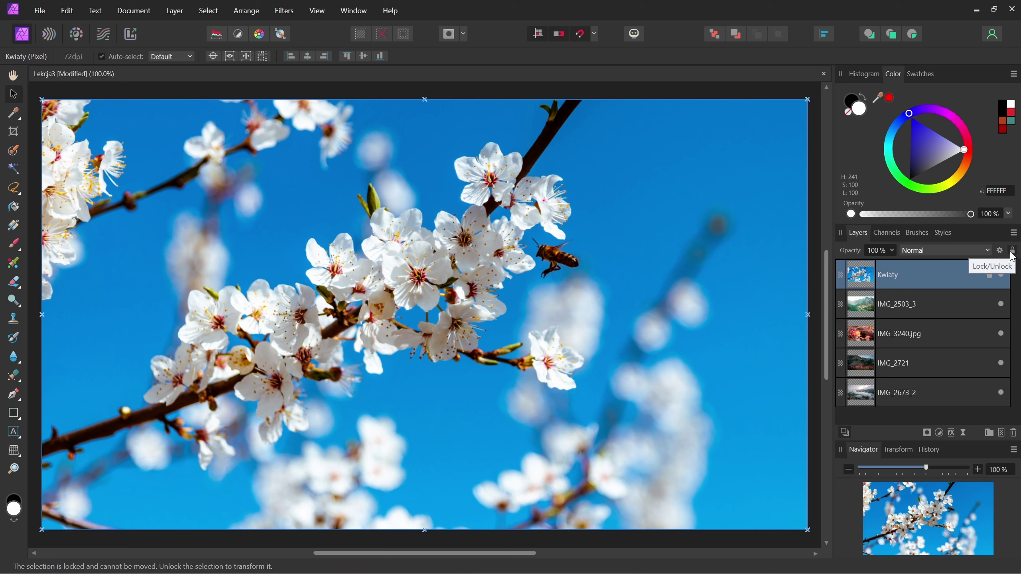
{"action": "left_click", "coordinate": [531, 229]}
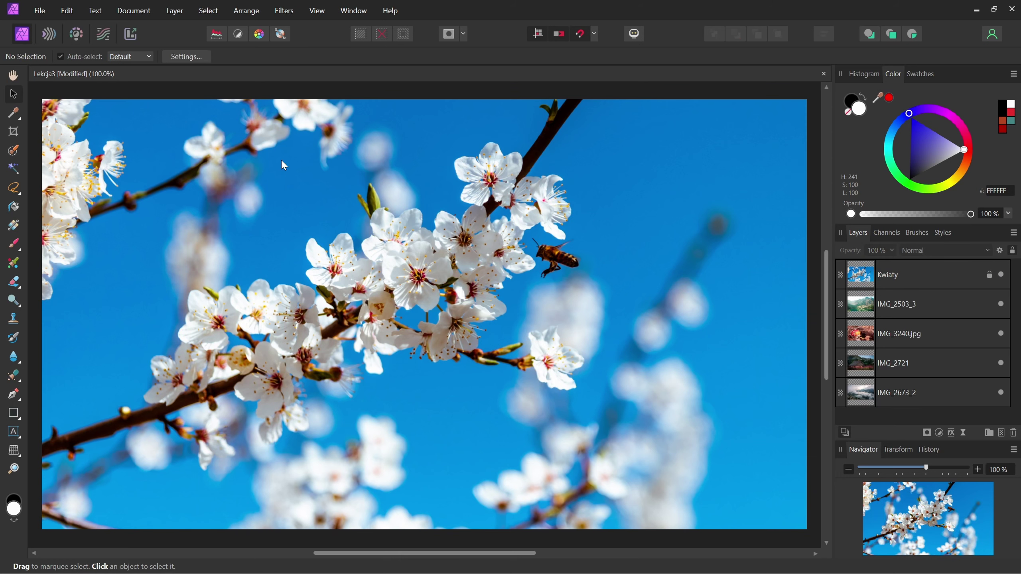
{"action": "left_click", "coordinate": [406, 194]}
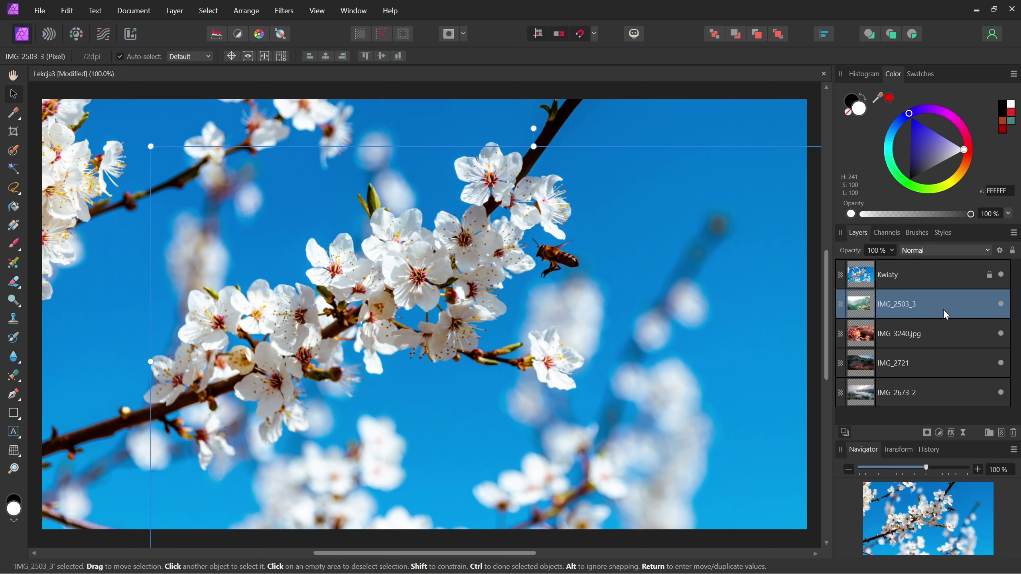
{"action": "left_click", "coordinate": [1001, 274]}
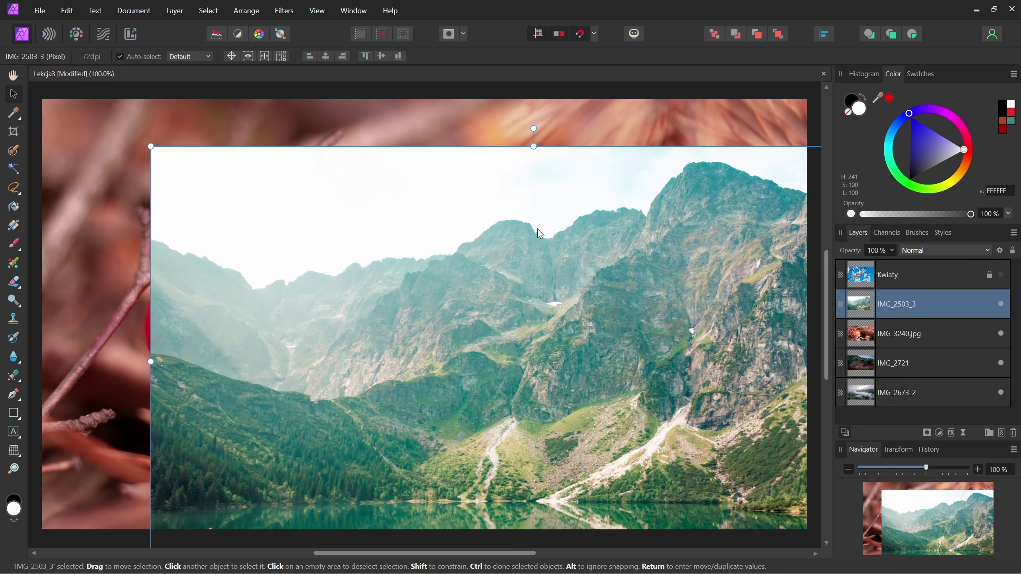
{"action": "left_click", "coordinate": [1001, 275]}
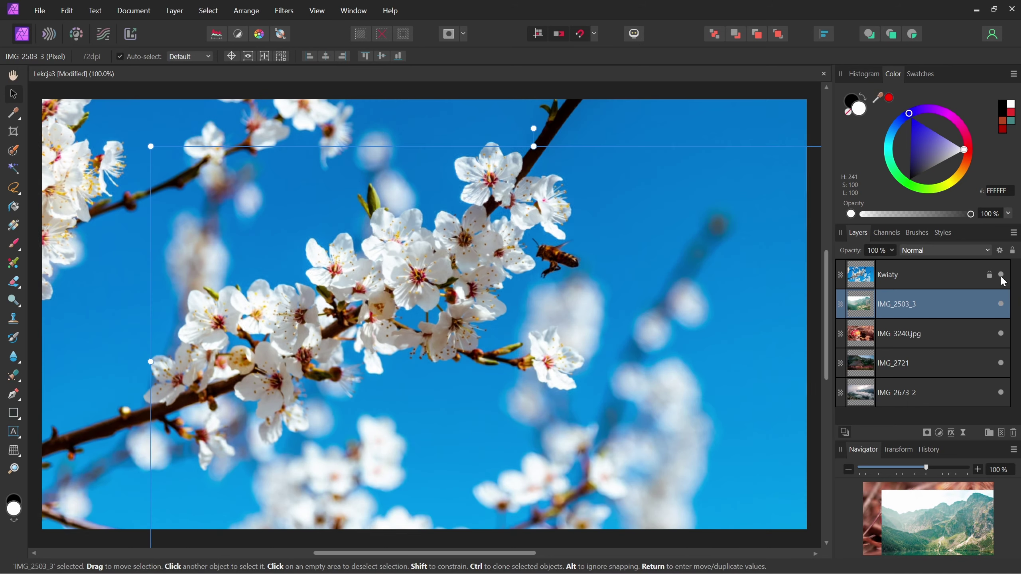
{"action": "left_click", "coordinate": [967, 278]}
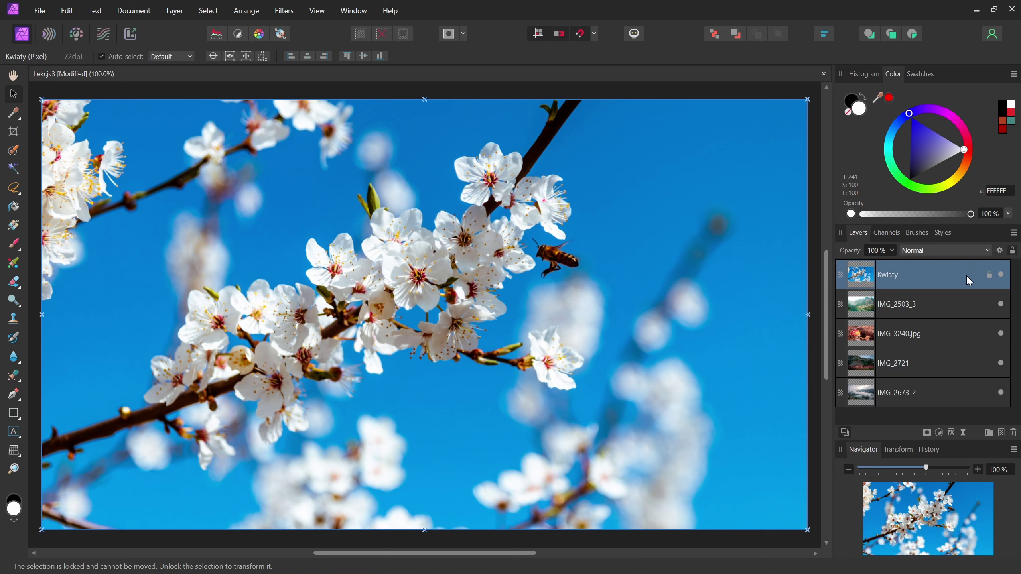
{"action": "left_click", "coordinate": [597, 265]}
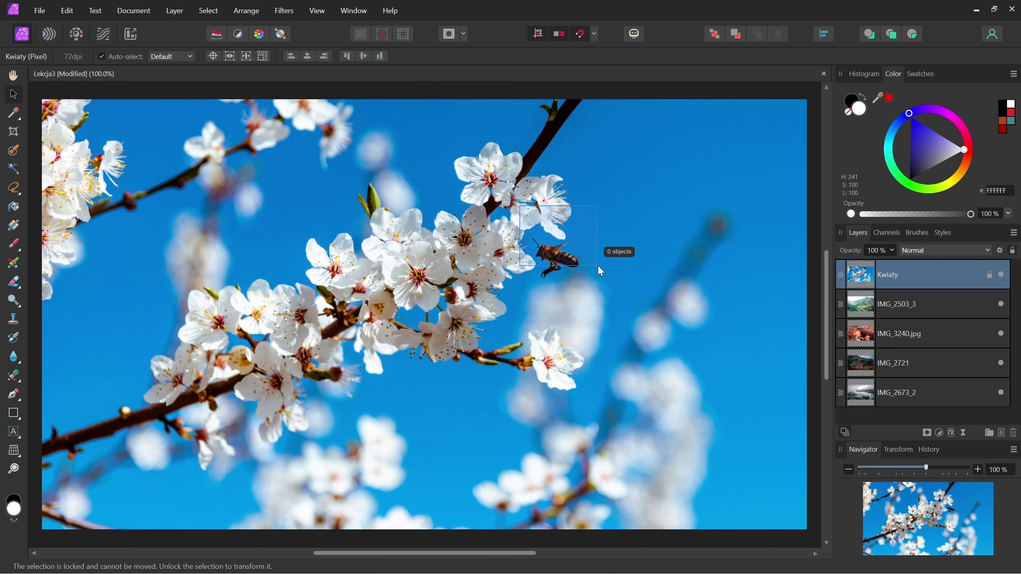
{"action": "left_click", "coordinate": [928, 275]}
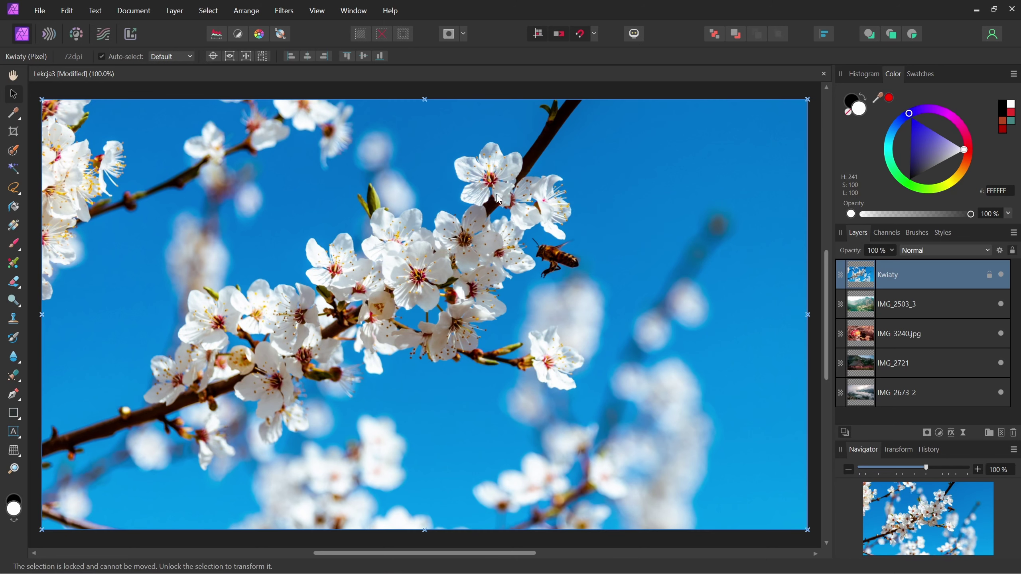
{"action": "left_click", "coordinate": [583, 269]}
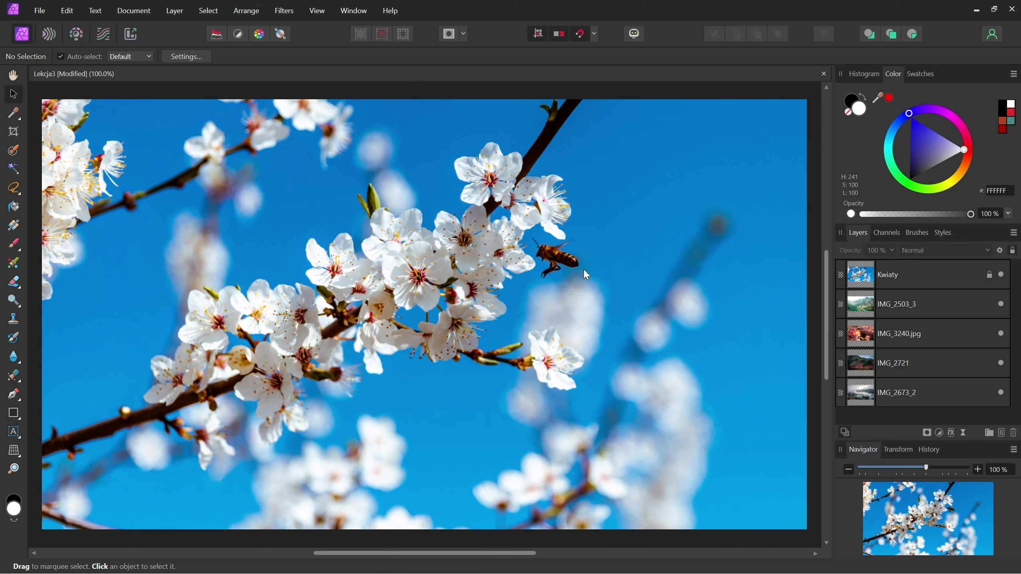
{"action": "left_click", "coordinate": [929, 275]}
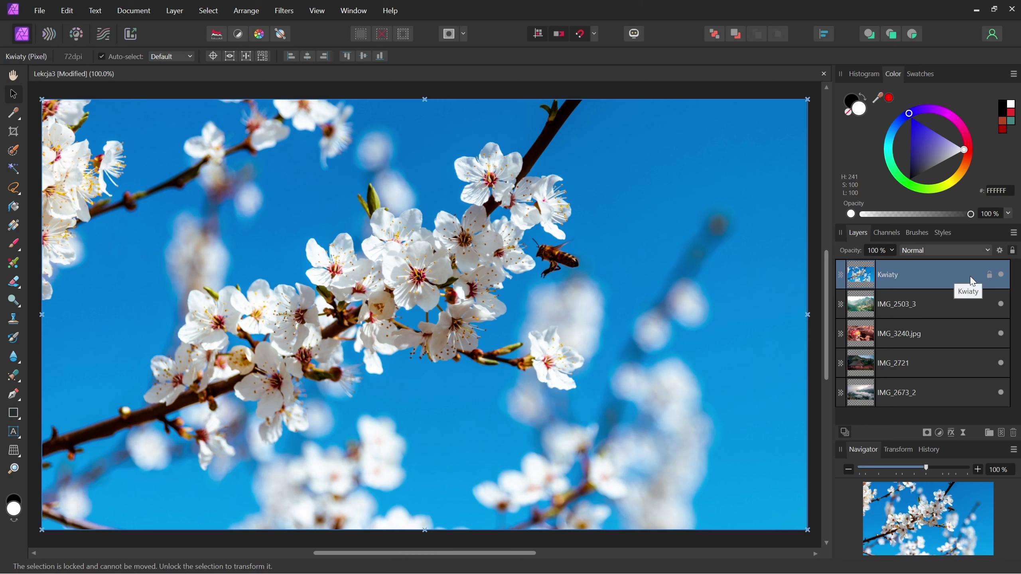
{"action": "left_click", "coordinate": [1012, 251]}
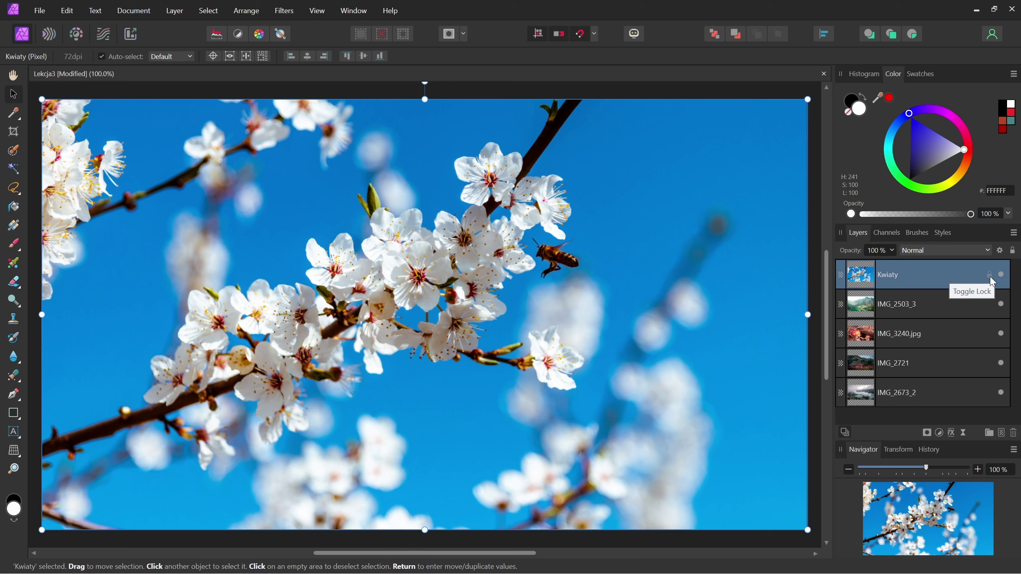
{"action": "left_click", "coordinate": [991, 276]}
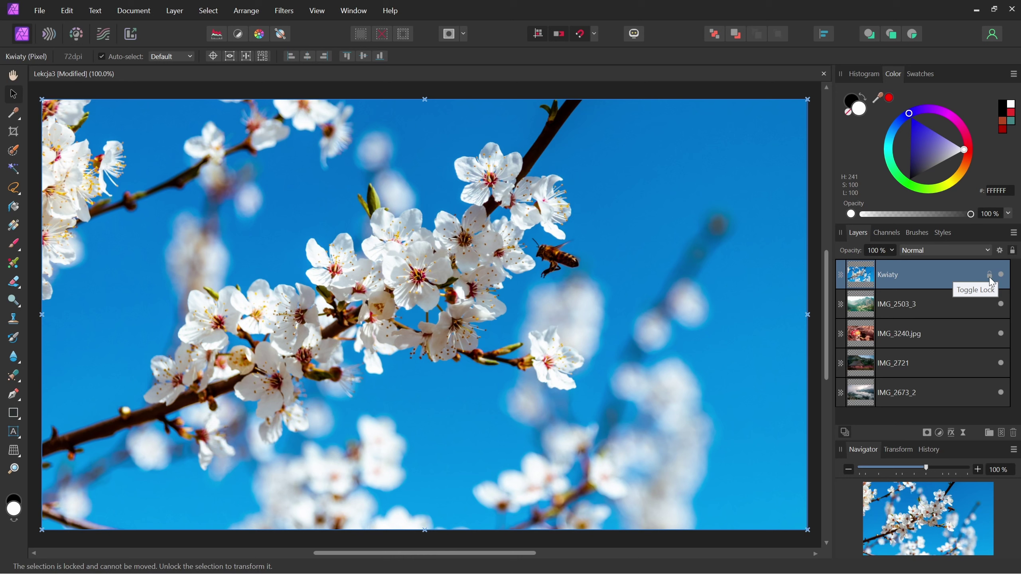
{"action": "left_click", "coordinate": [990, 276]}
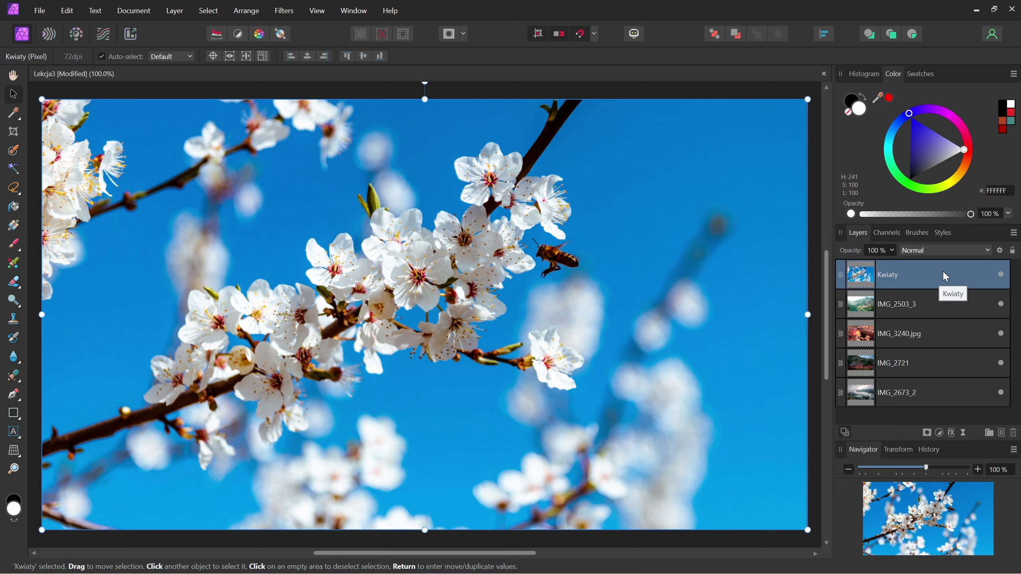
{"action": "right_click", "coordinate": [941, 271]}
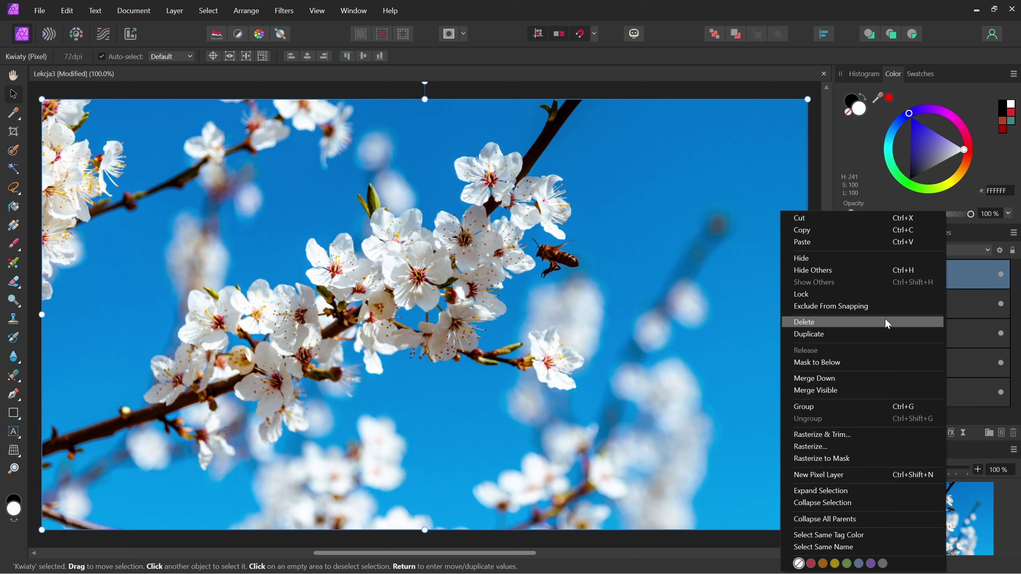
{"action": "left_click", "coordinate": [818, 298]}
{"action": "right_click", "coordinate": [962, 279]}
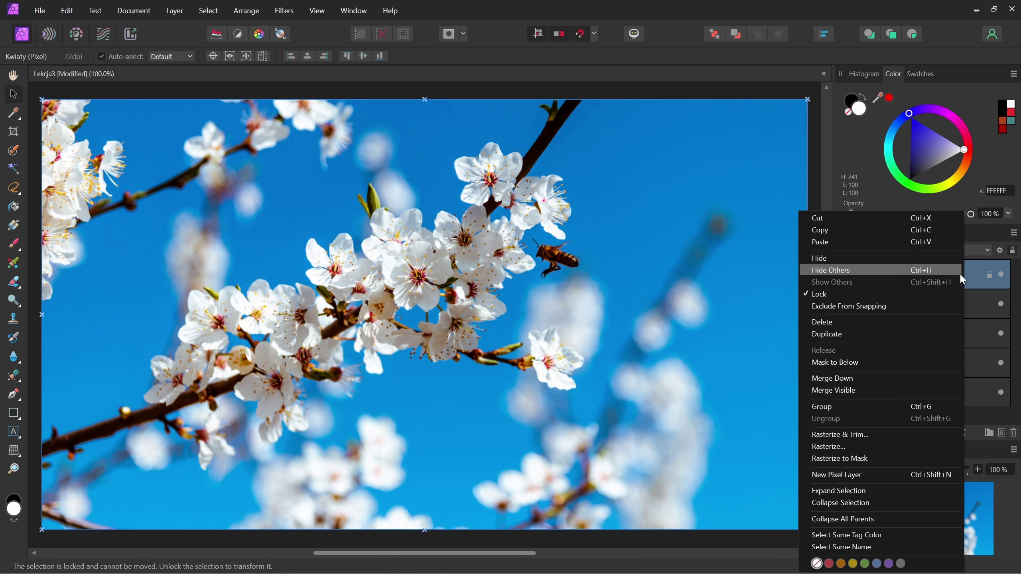
{"action": "left_click", "coordinate": [822, 297]}
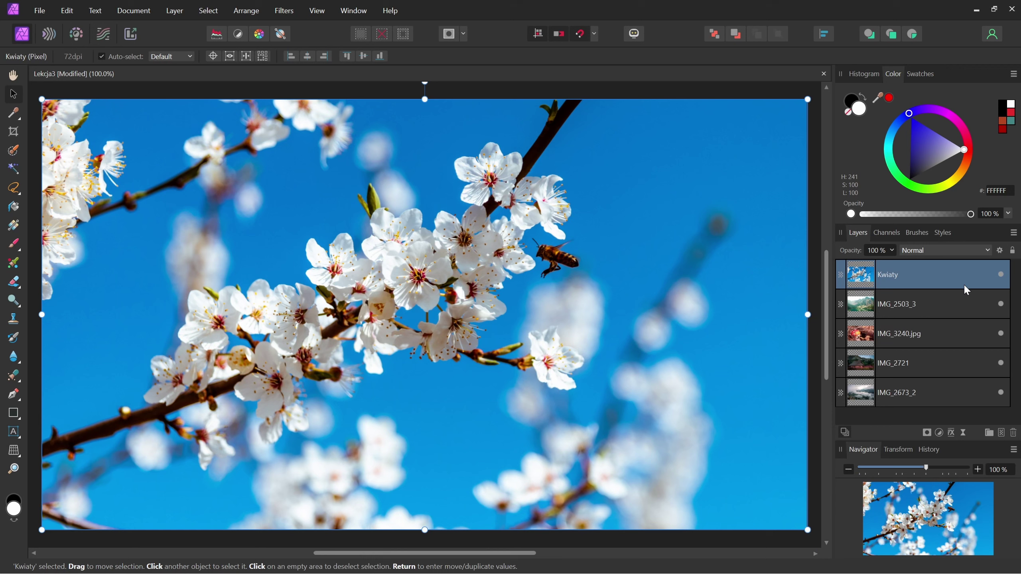
{"action": "right_click", "coordinate": [951, 279]}
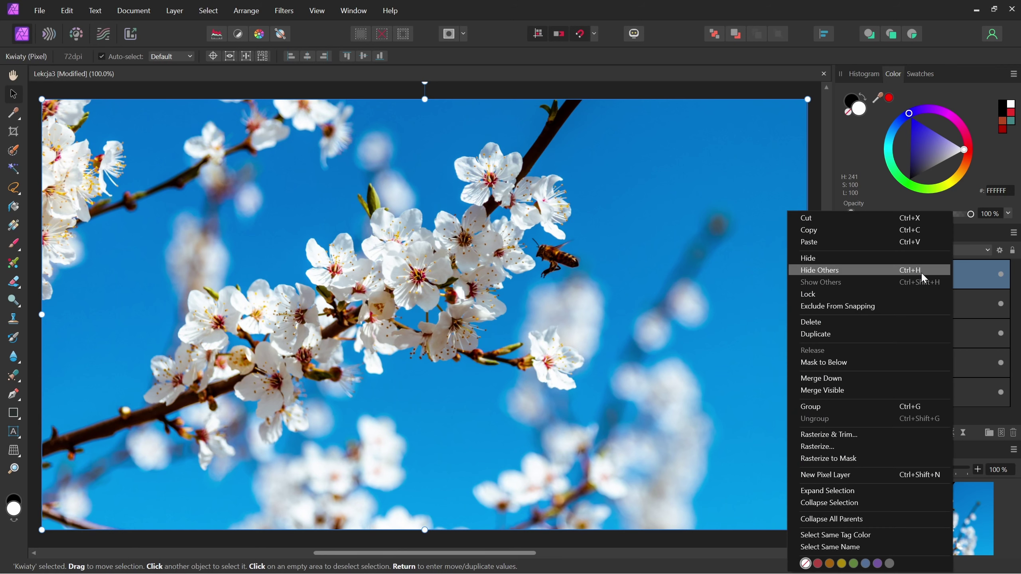
{"action": "key", "text": "Escape"}
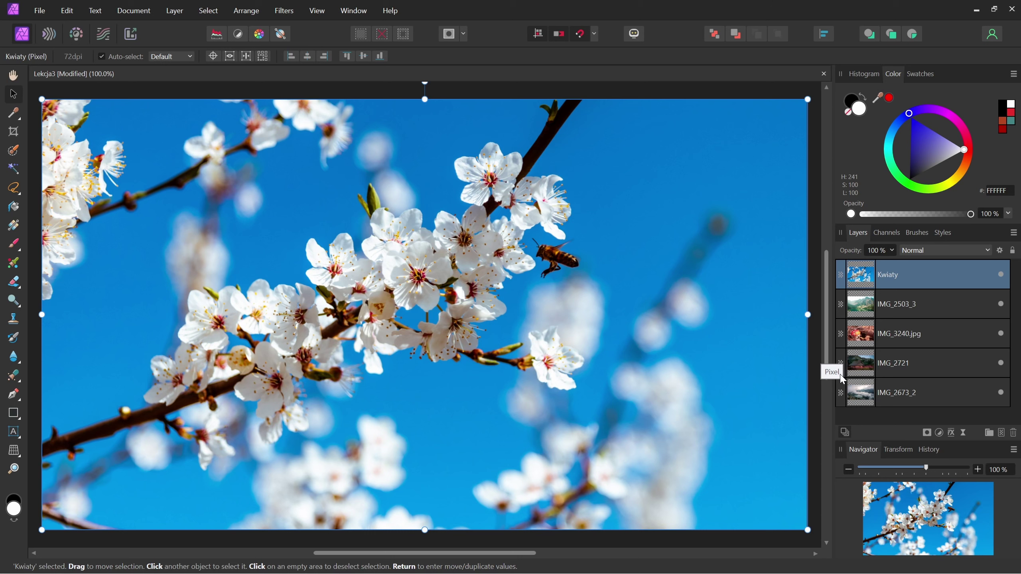
{"action": "left_click", "coordinate": [12, 413]}
{"action": "left_click_drag", "start_coordinate": [425, 168], "coordinate": [702, 315]}
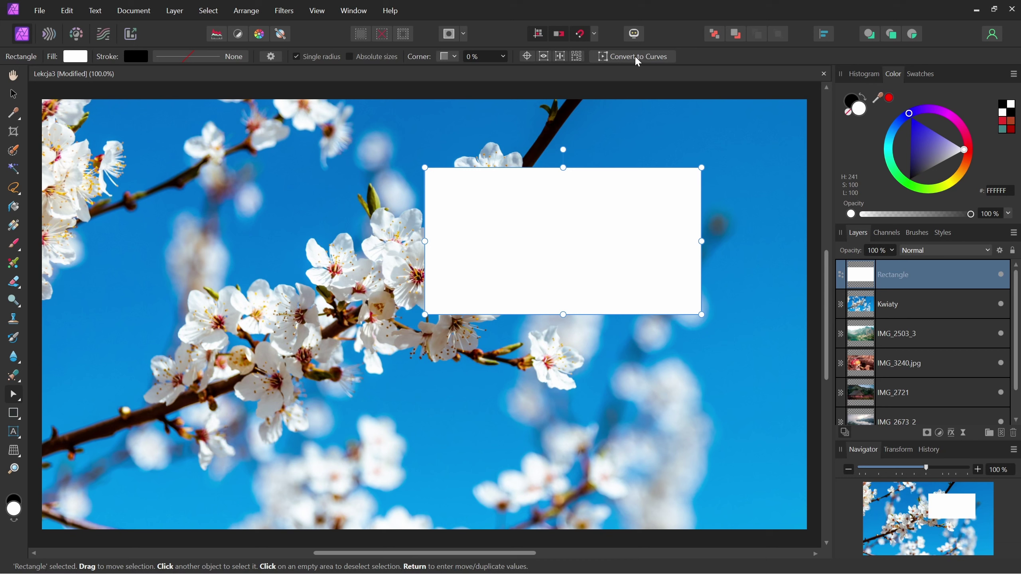
{"action": "left_click", "coordinate": [652, 58]}
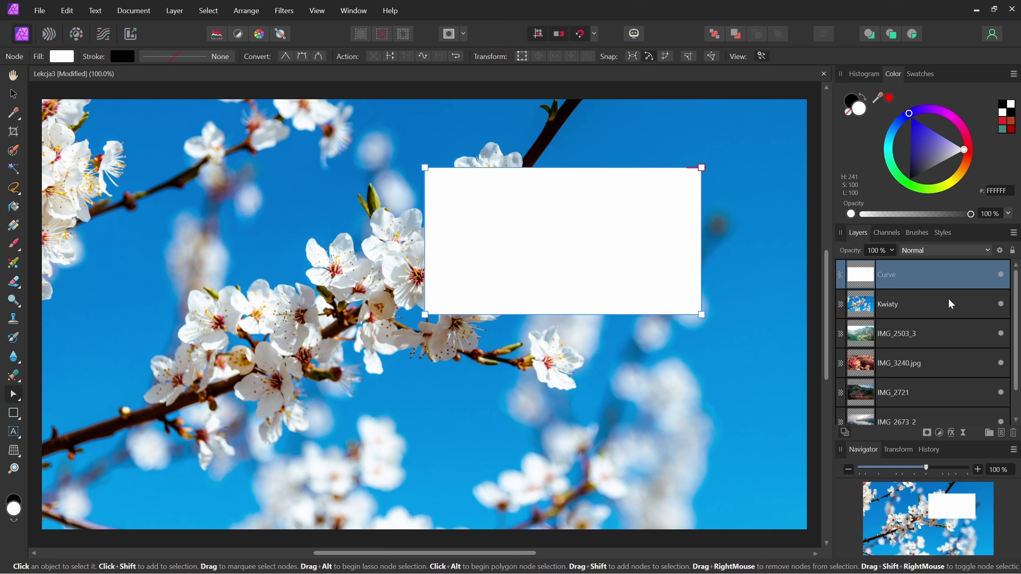
{"action": "key", "text": "Delete"}
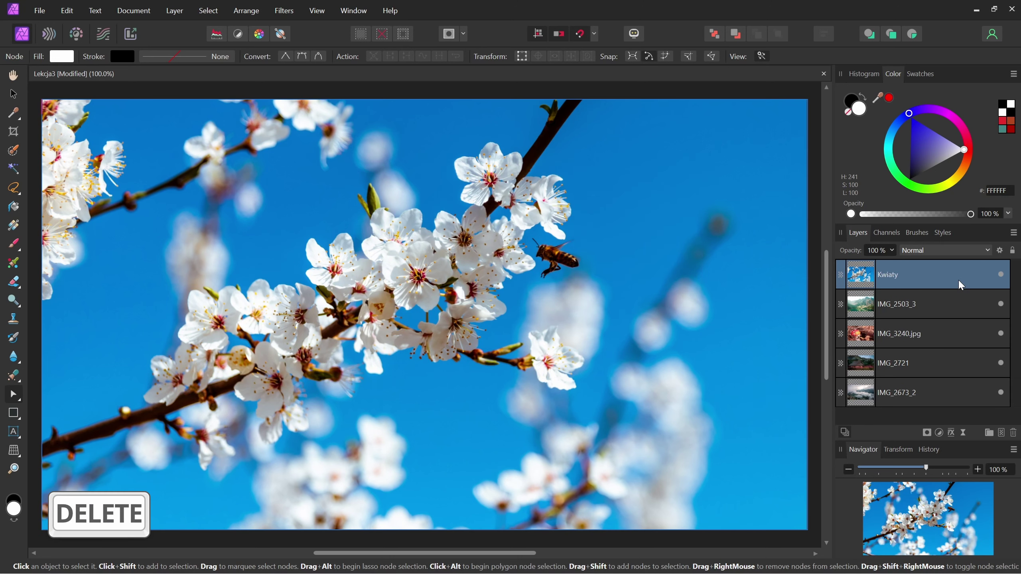
{"action": "key", "text": "ctrl+z"}
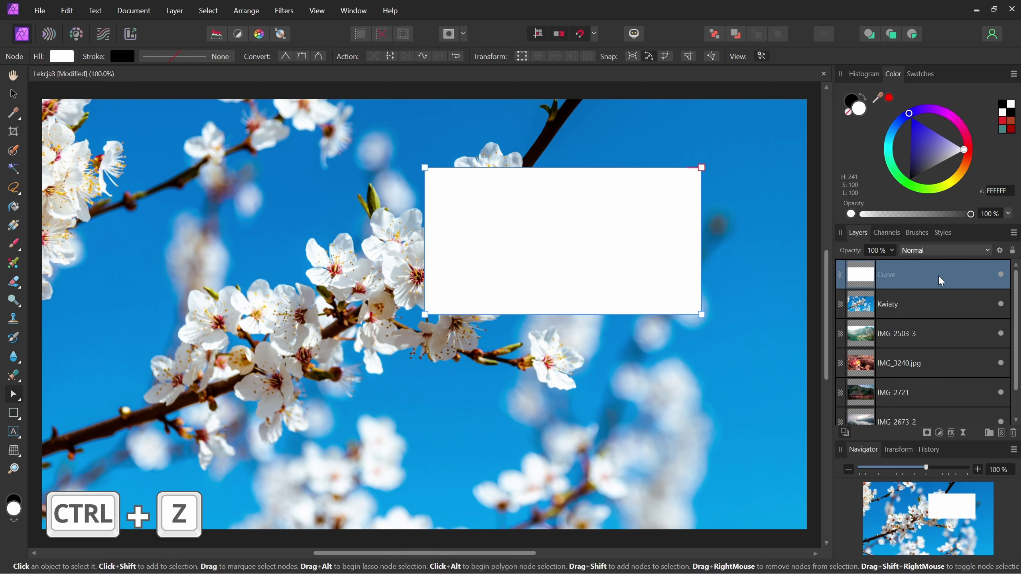
{"action": "left_click_drag", "start_coordinate": [941, 278], "coordinate": [1013, 436]}
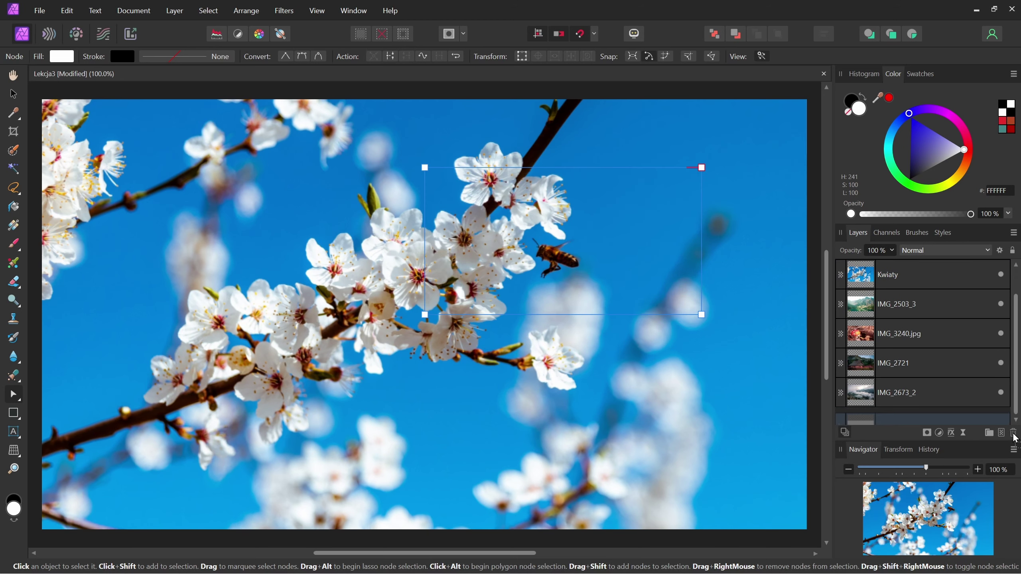
{"action": "left_click", "coordinate": [1013, 434]}
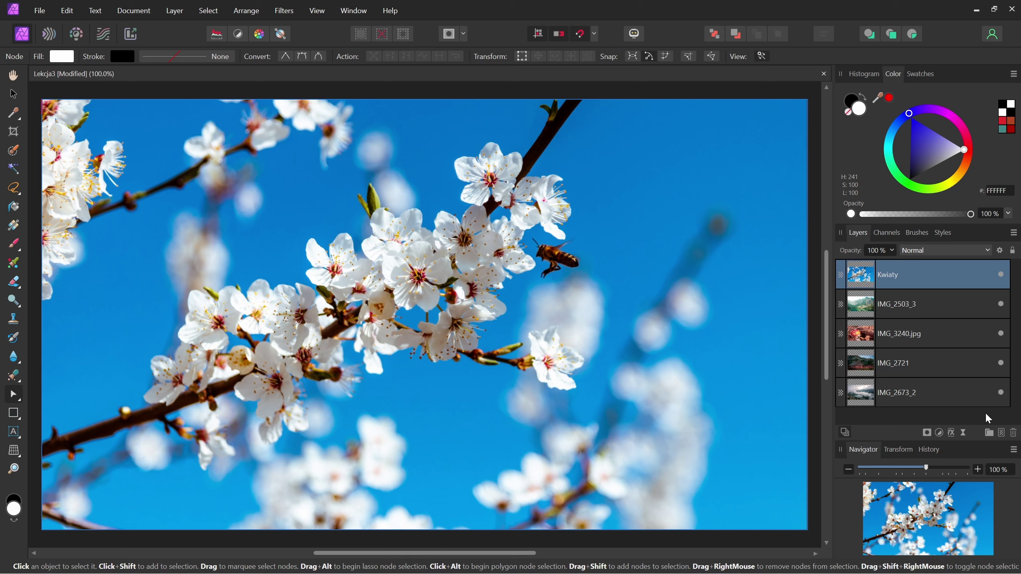
{"action": "key", "text": "ctrl+z"}
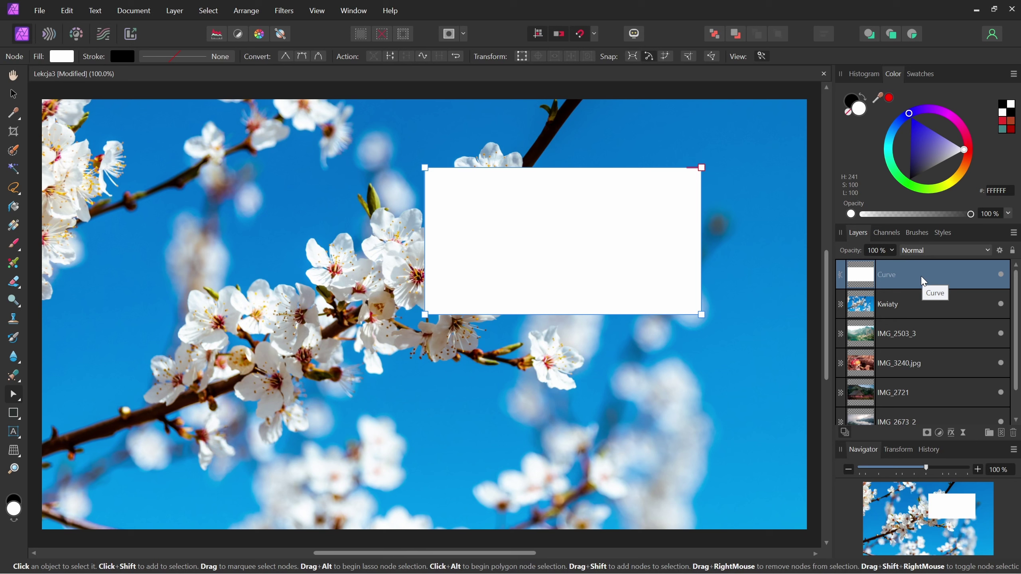
{"action": "left_click", "coordinate": [1013, 433]}
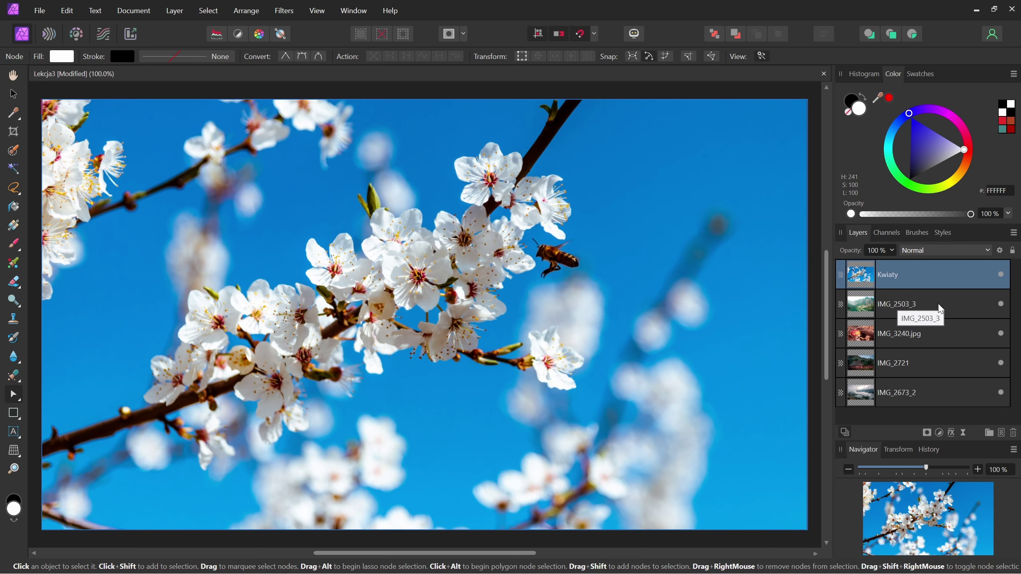
{"action": "key", "text": "ctrl+z"}
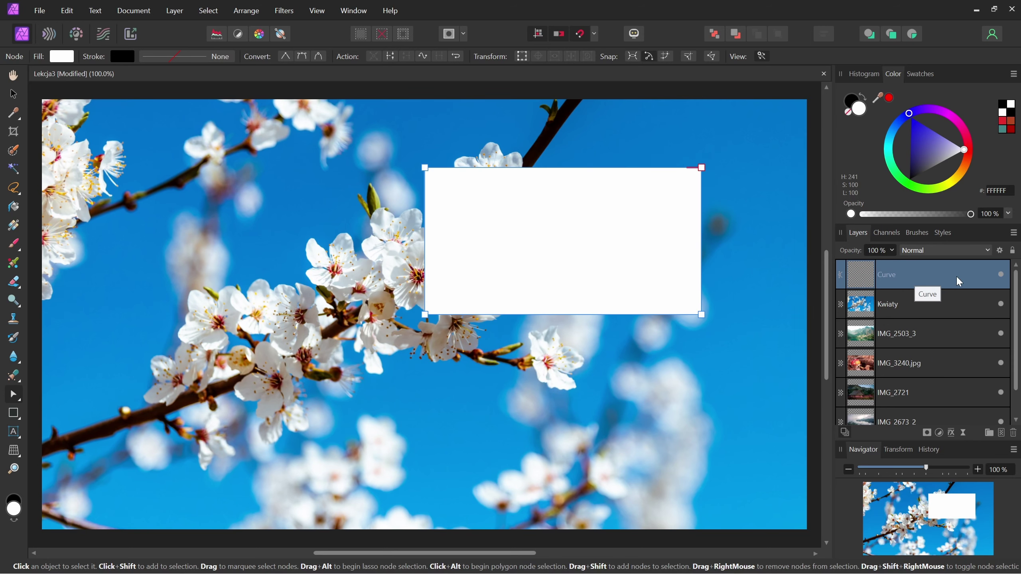
{"action": "right_click", "coordinate": [955, 274]}
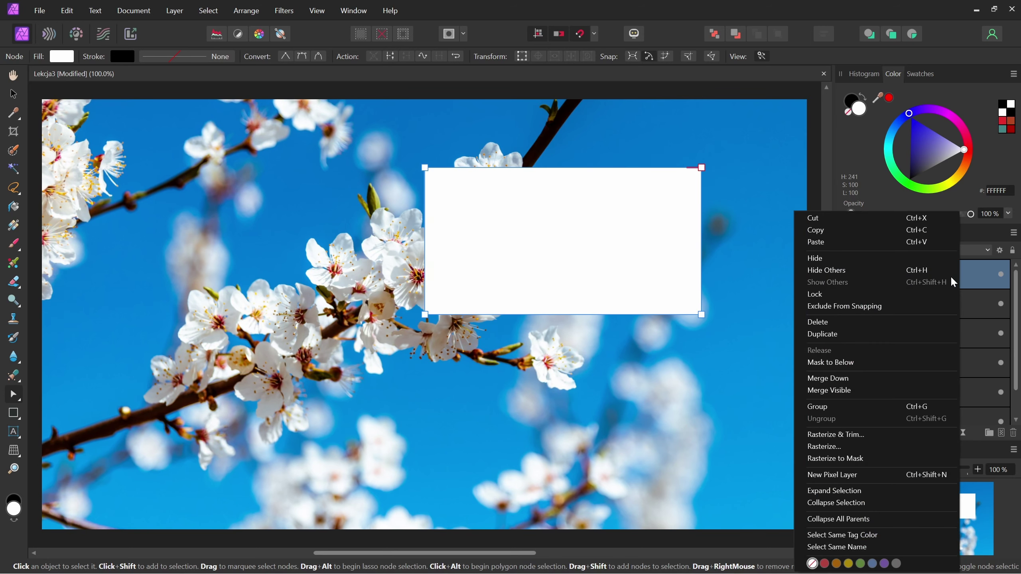
{"action": "left_click", "coordinate": [878, 322]}
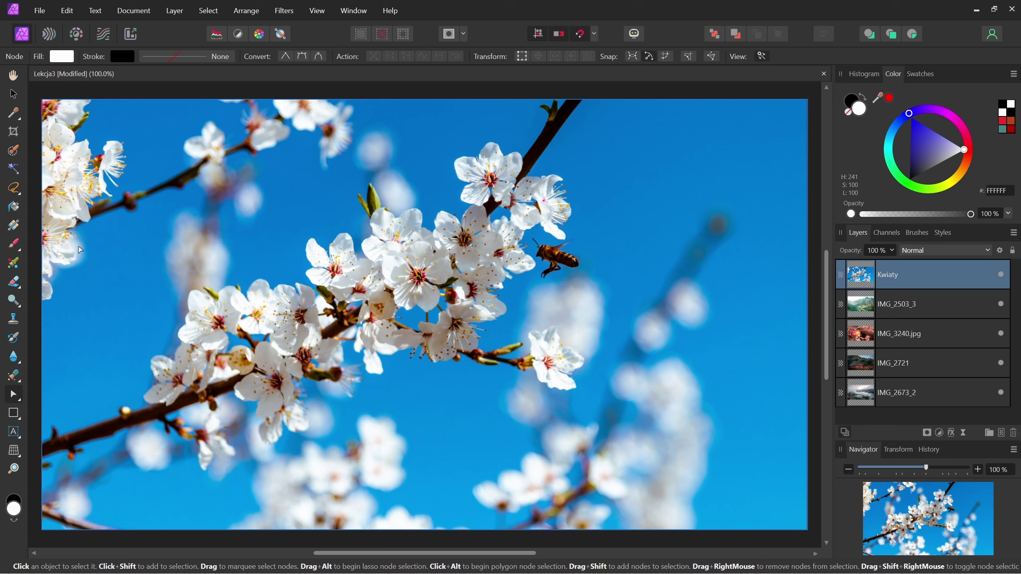
{"action": "left_click", "coordinate": [13, 244]}
{"action": "key", "text": "x"}
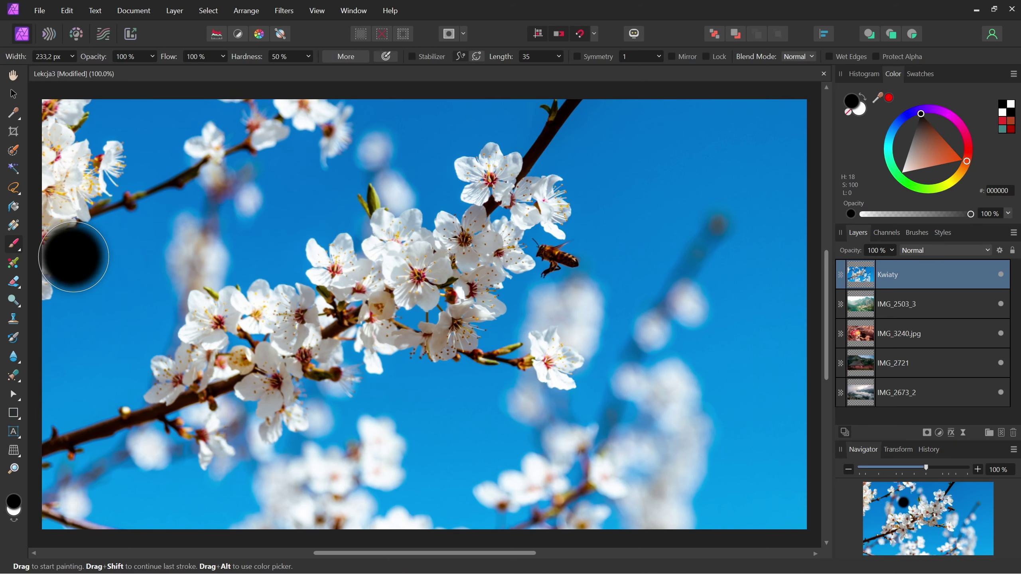
{"action": "left_click_drag", "start_coordinate": [257, 187], "coordinate": [276, 403]}
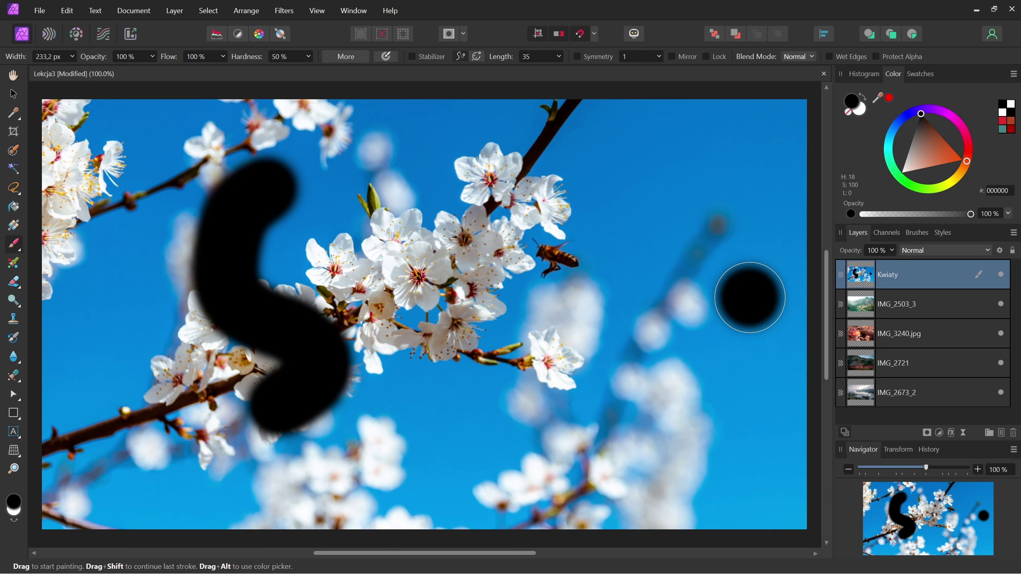
{"action": "key", "text": "ctrl+z"}
{"action": "key", "text": "ctrl+z"}
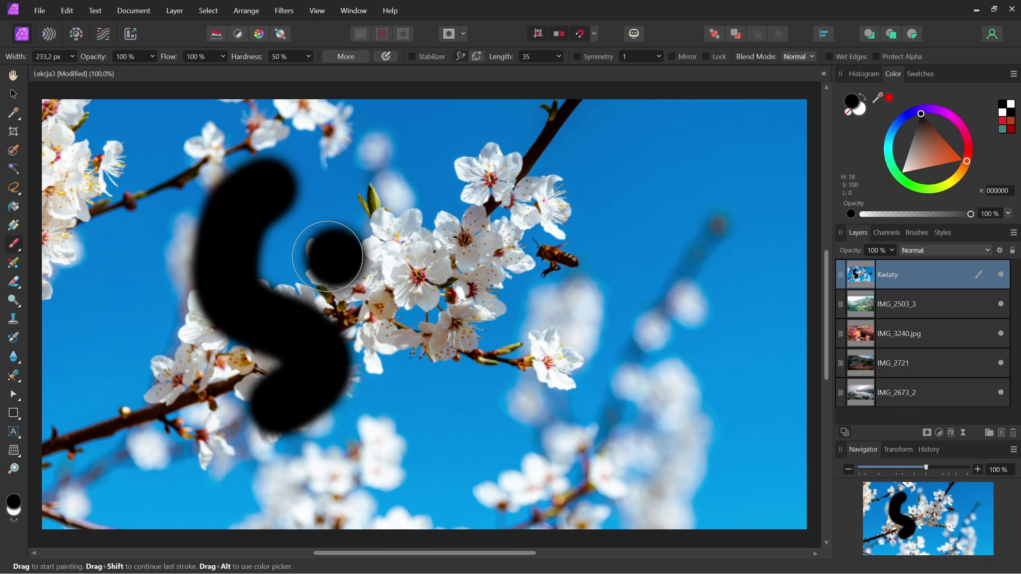
{"action": "left_click", "coordinate": [441, 266]}
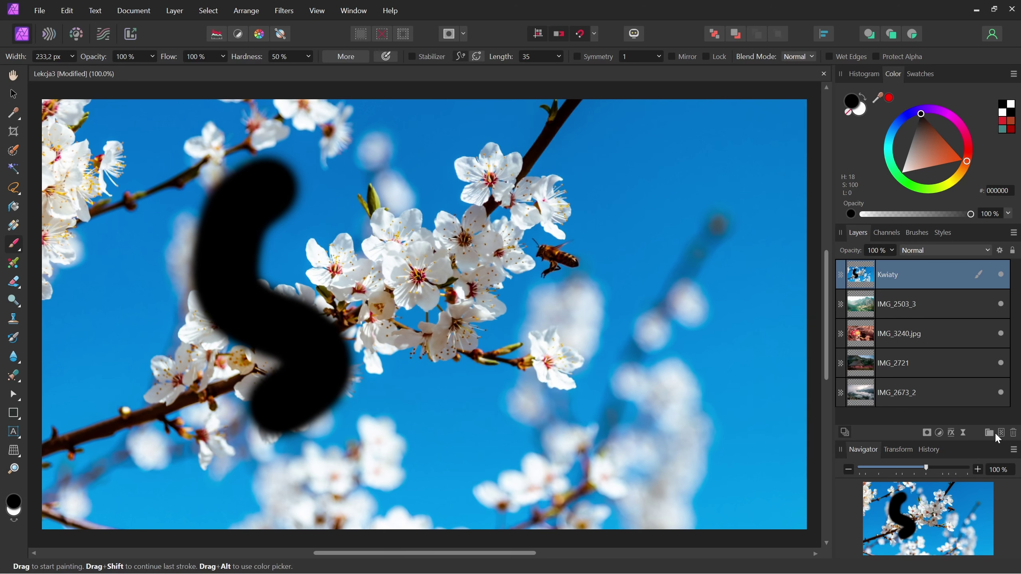
{"action": "left_click", "coordinate": [583, 274]}
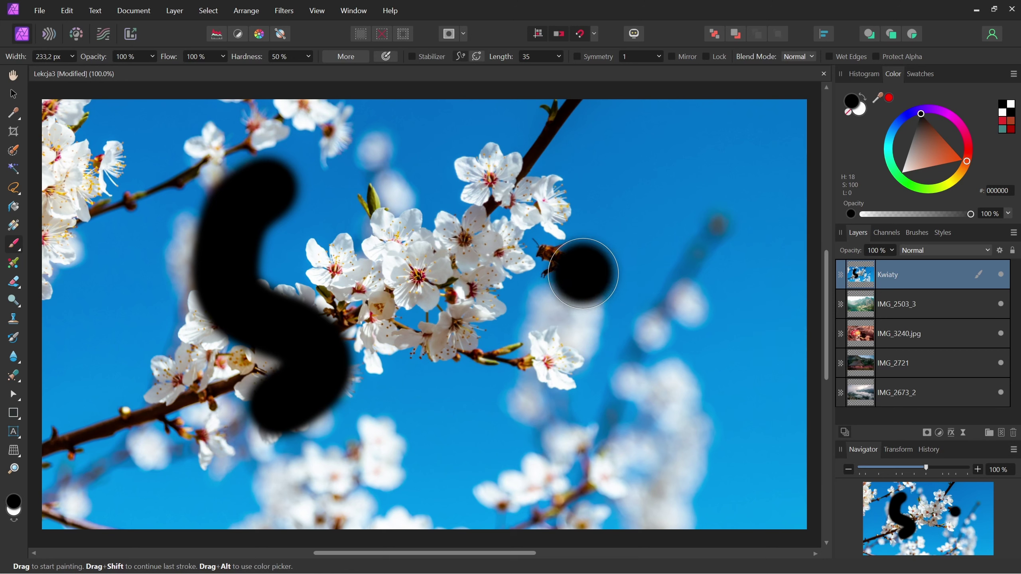
{"action": "key", "text": "ctrl+z"}
{"action": "key", "text": "ctrl+z"}
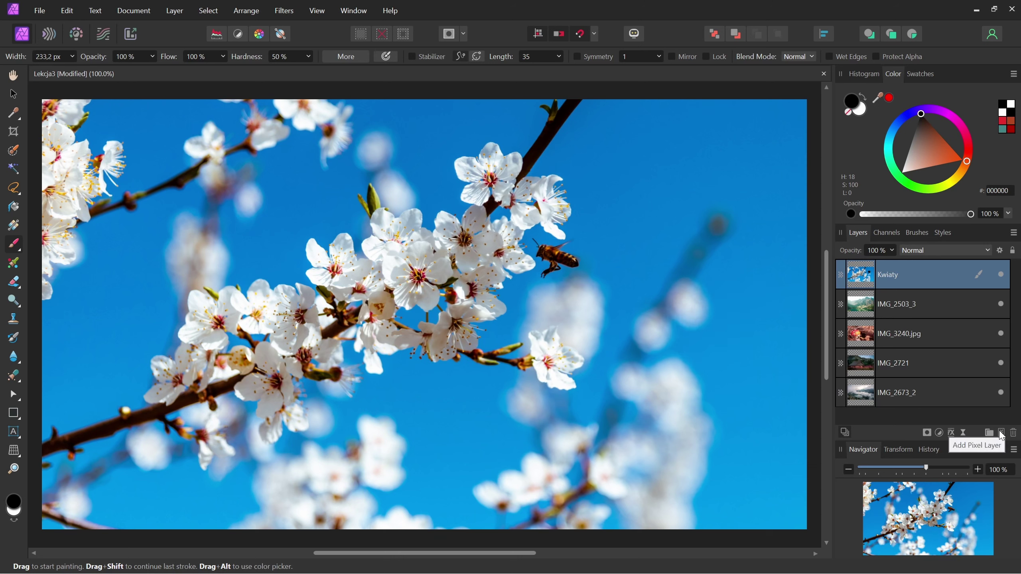
- Paint a thick black loop on a new pixel layer, then try shrinking Kwiaty and undo it
{"action": "left_click", "coordinate": [1001, 432]}
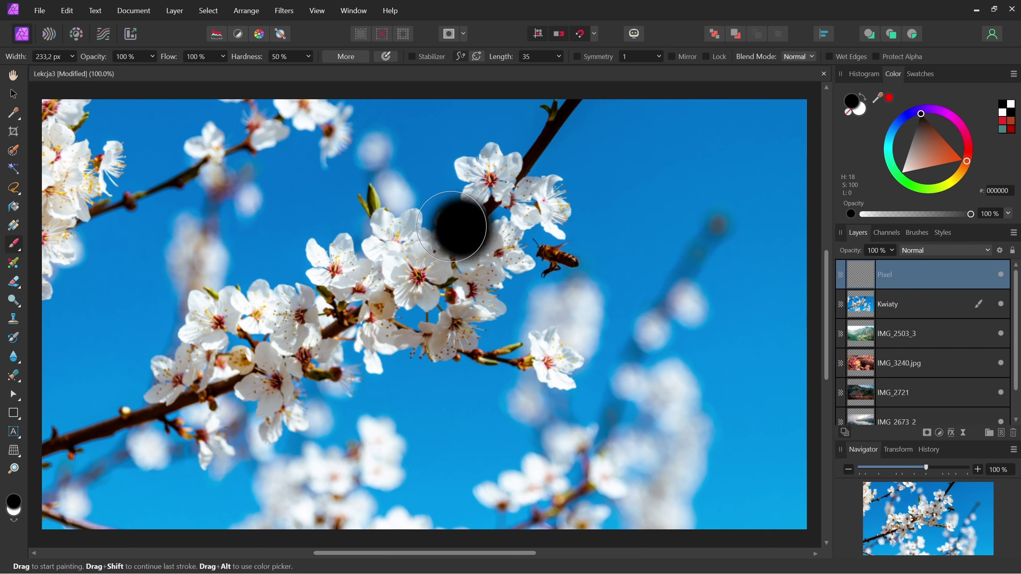
{"action": "mouse_move", "coordinate": [193, 183]}
{"action": "left_mouse_down"}
{"action": "mouse_move", "coordinate": [482, 223]}
{"action": "mouse_move", "coordinate": [729, 285]}
{"action": "left_mouse_up"}
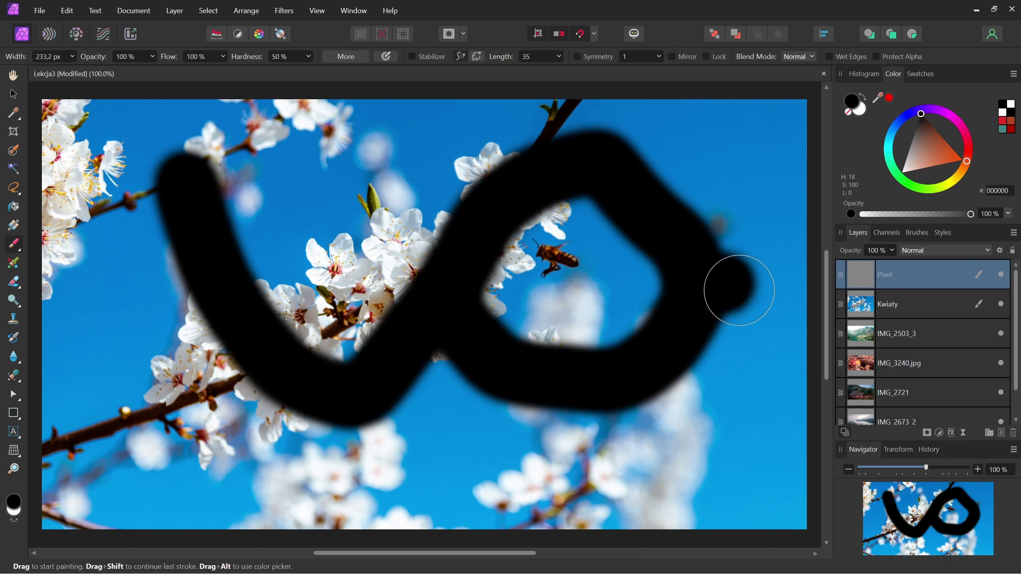
{"action": "left_click", "coordinate": [909, 300]}
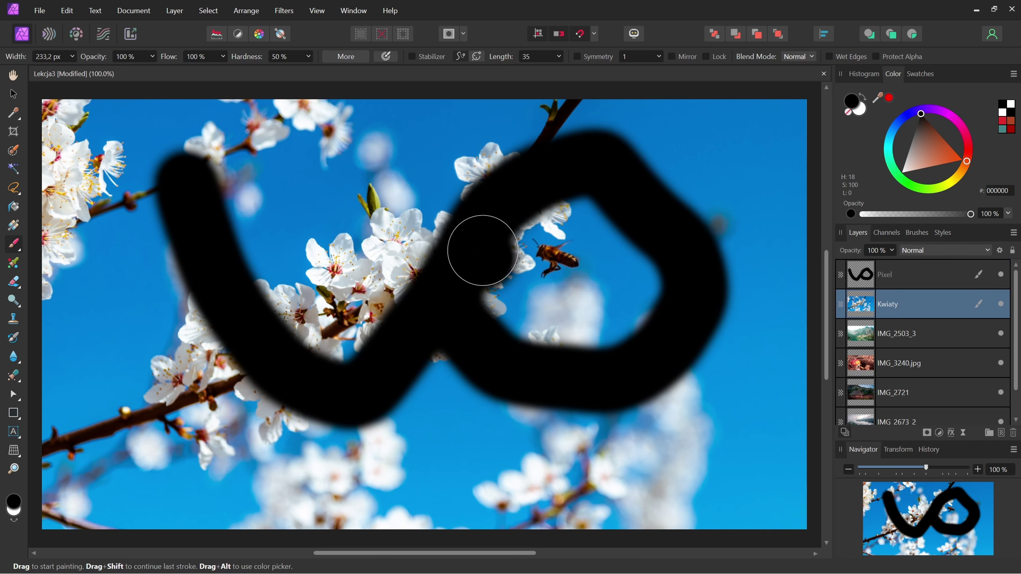
{"action": "left_click", "coordinate": [13, 94]}
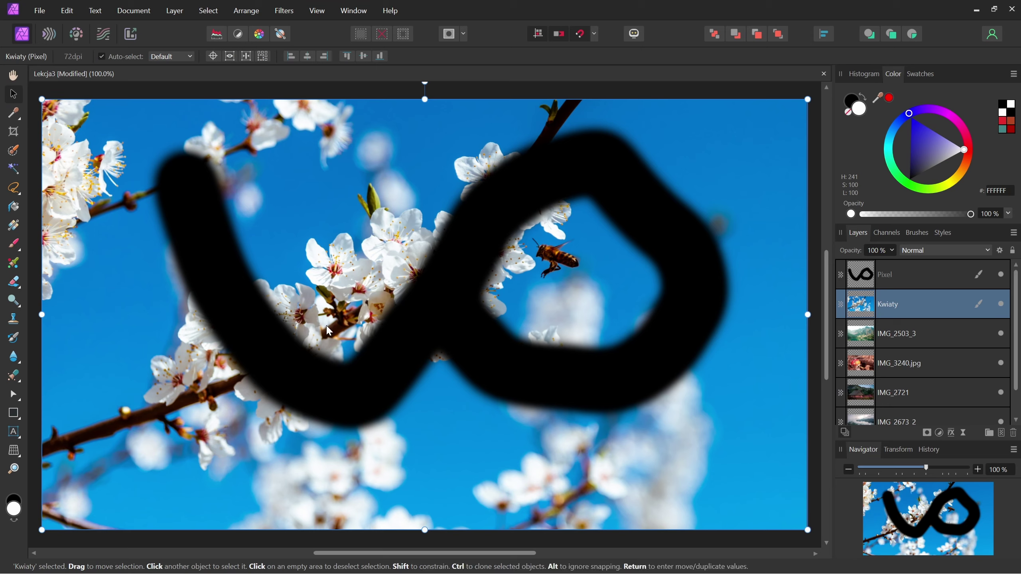
{"action": "mouse_move", "coordinate": [806, 529]}
{"action": "left_mouse_down"}
{"action": "mouse_move", "coordinate": [654, 433]}
{"action": "mouse_move", "coordinate": [597, 410]}
{"action": "mouse_move", "coordinate": [717, 456]}
{"action": "mouse_move", "coordinate": [679, 432]}
{"action": "left_mouse_up"}
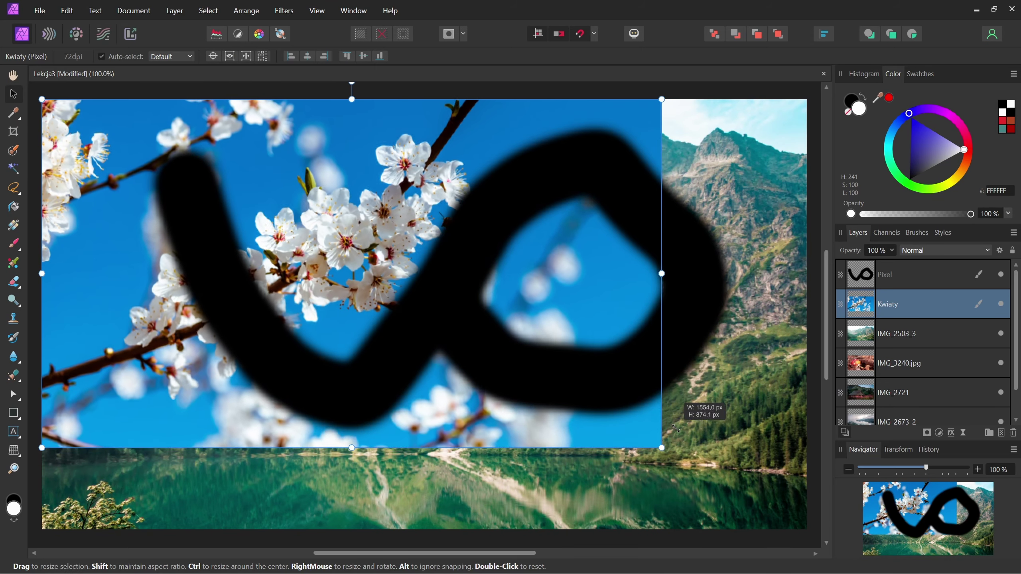
{"action": "key", "text": "ctrl+z"}
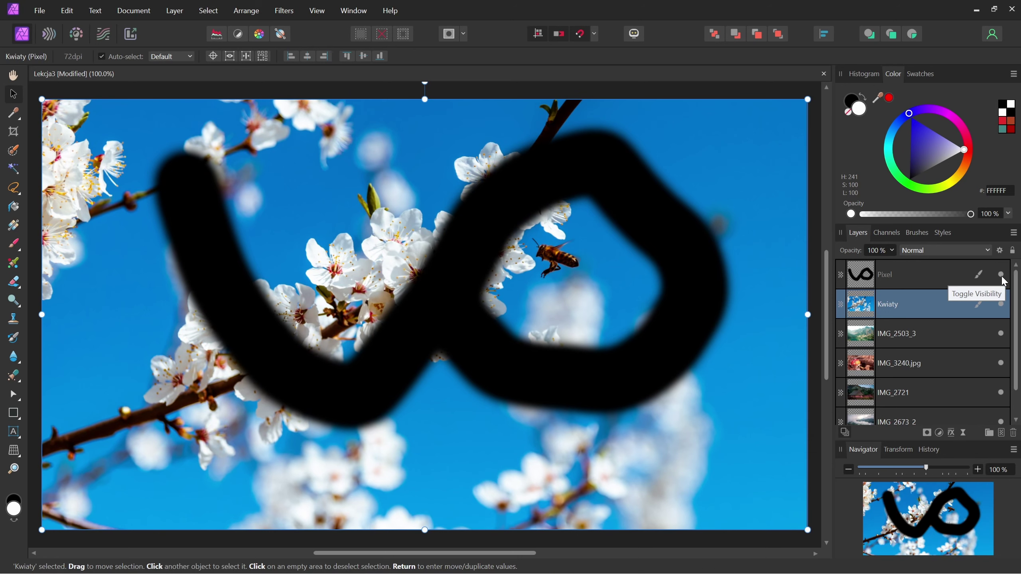
- Toggle the scribble Pixel layer's visibility, then select that Pixel layer and delete it
{"action": "left_click", "coordinate": [1002, 275]}
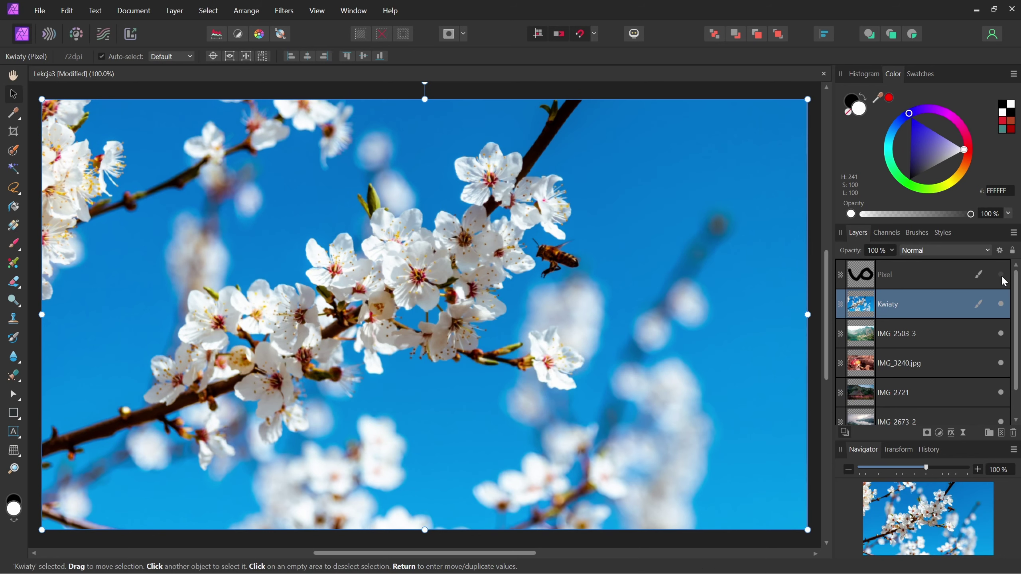
{"action": "left_click", "coordinate": [1001, 275]}
{"action": "left_click", "coordinate": [1001, 275]}
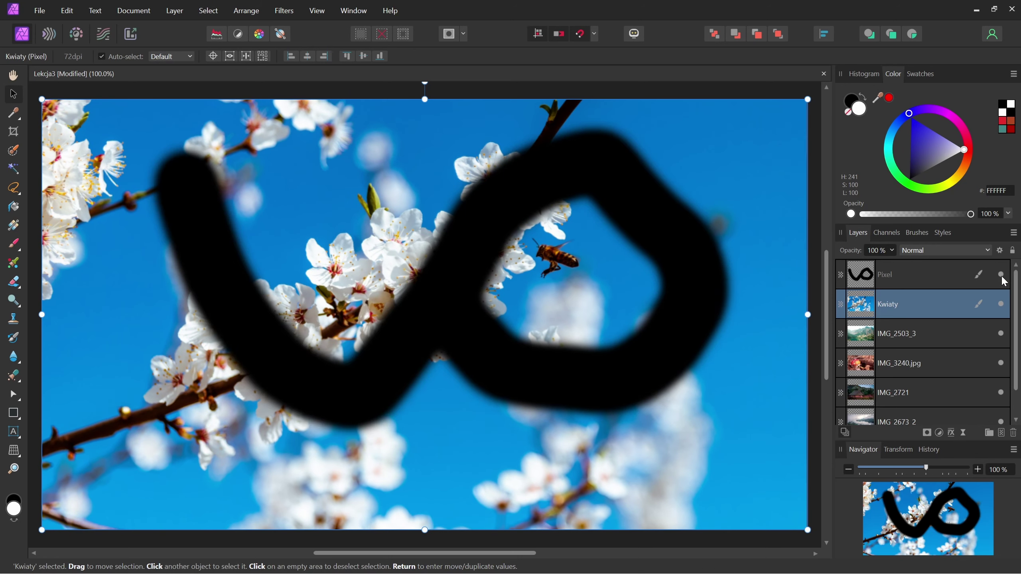
{"action": "left_click", "coordinate": [946, 278]}
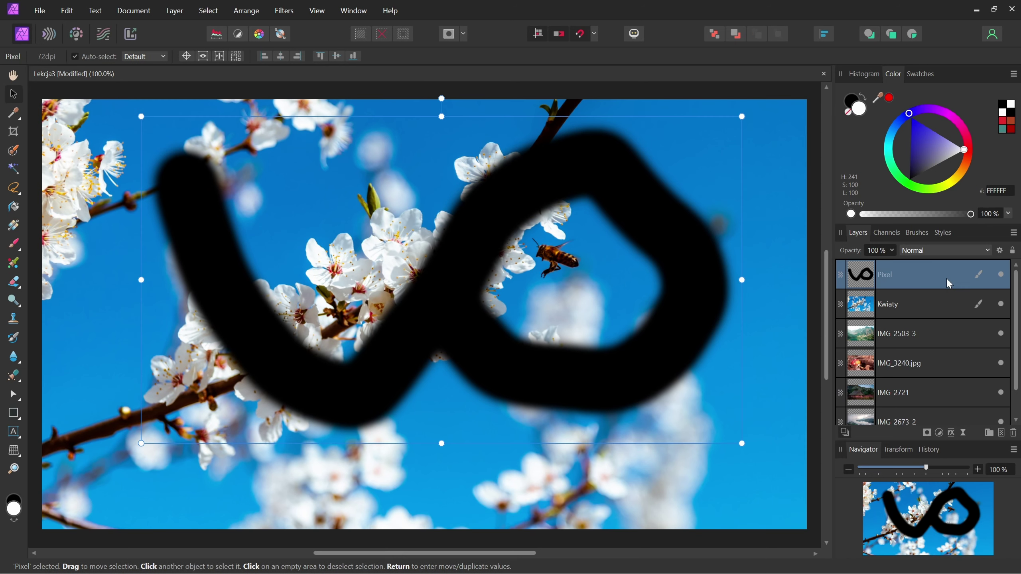
{"action": "left_click", "coordinate": [936, 305]}
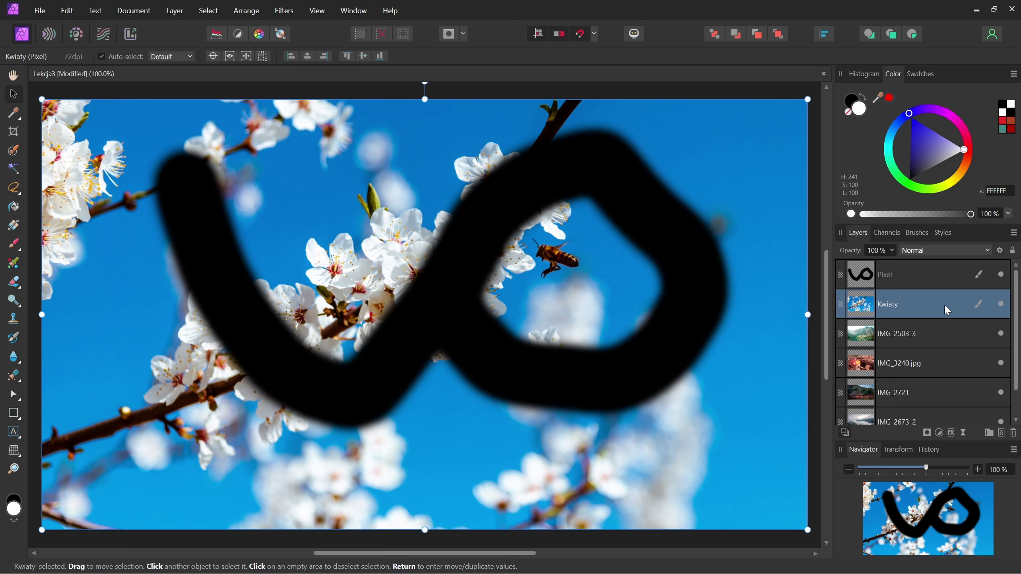
{"action": "left_click", "coordinate": [943, 278]}
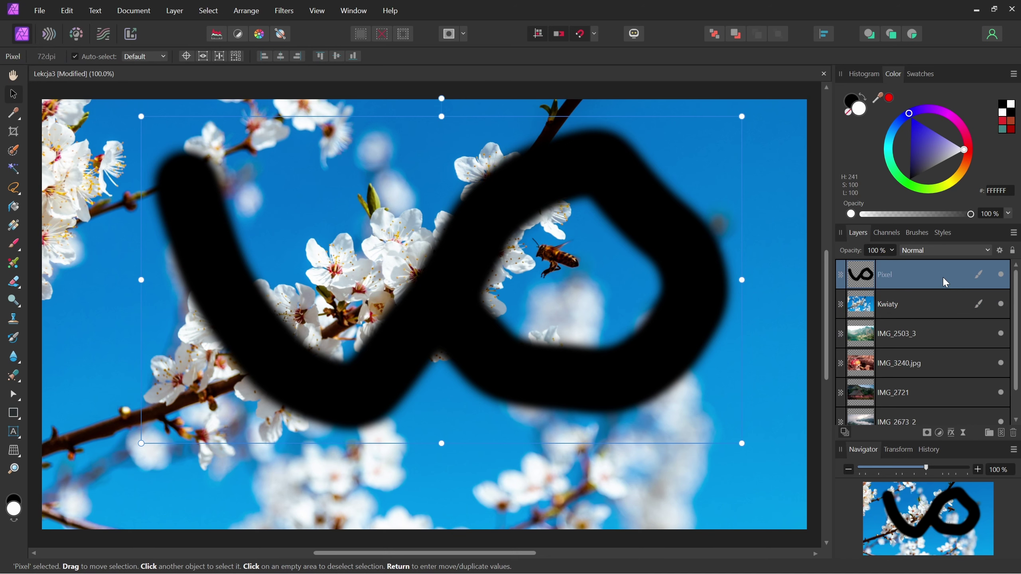
{"action": "key", "text": "Delete"}
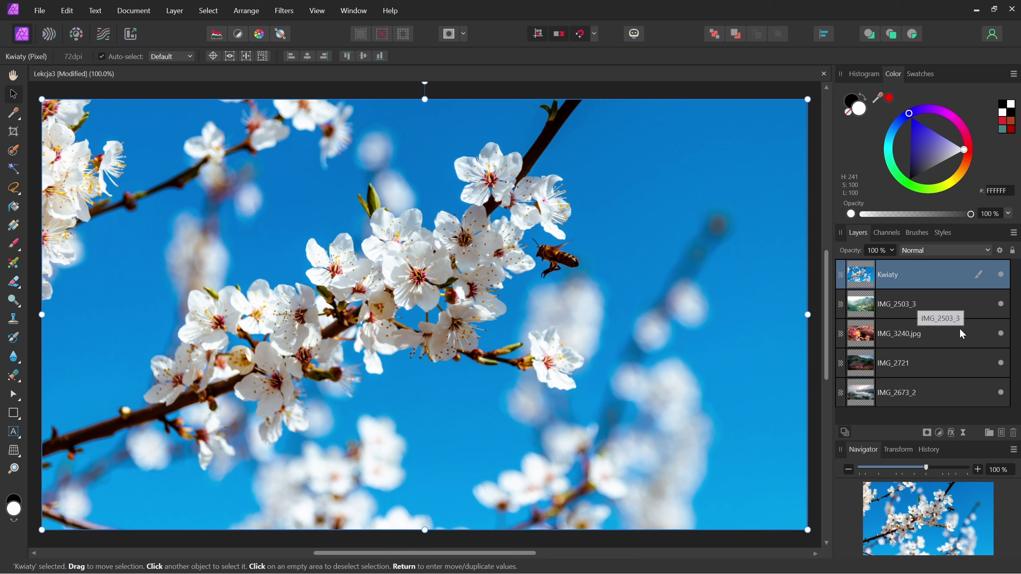
- Practise Ctrl-clicking layers IMG_3240.jpg, IMG_2673_2, IMG_2721 and IMG_2503_3 in and out of the selection
{"action": "key", "text": "ctrl"}
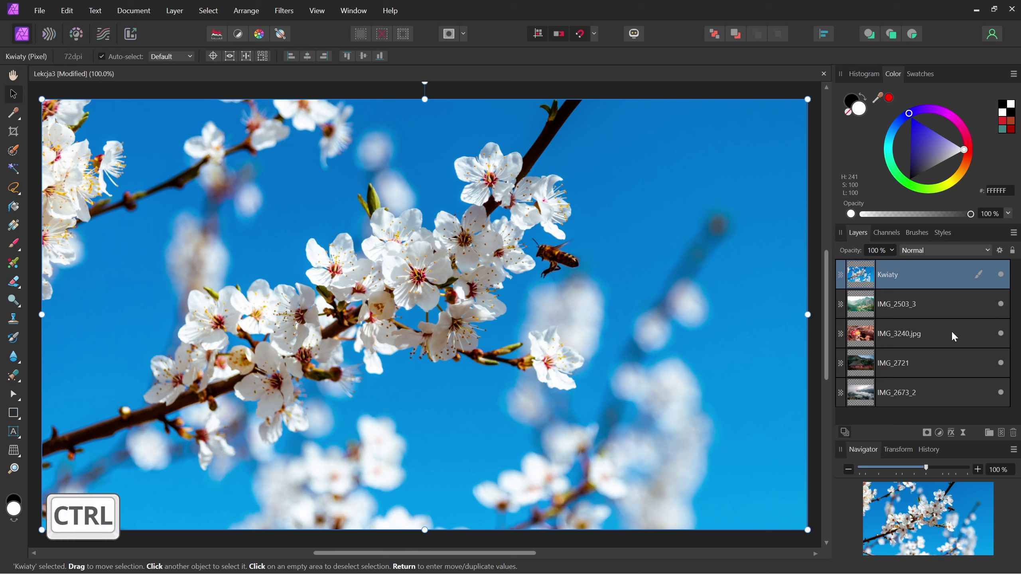
{"action": "left_click", "coordinate": [953, 334], "text": "ctrl"}
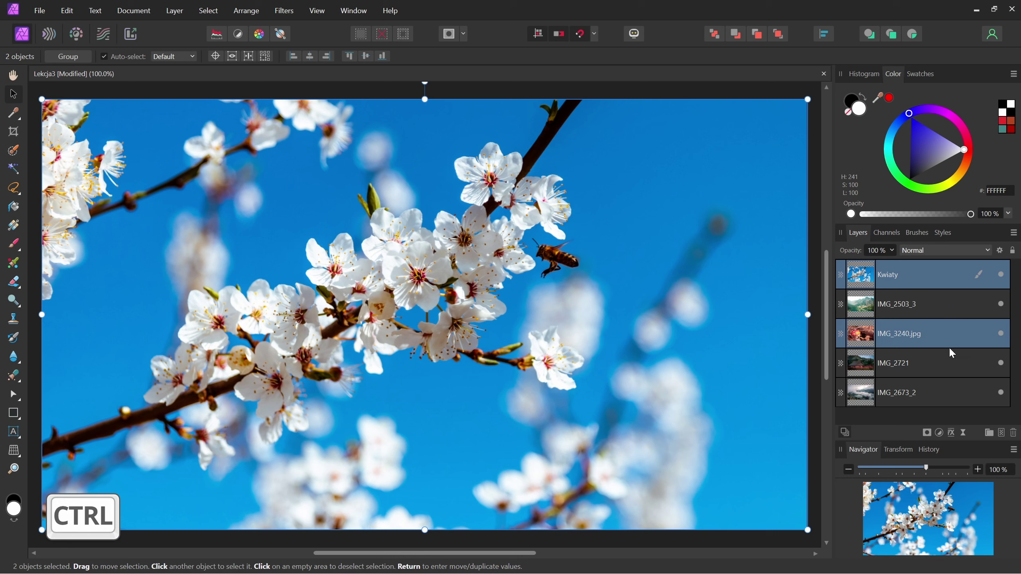
{"action": "left_click", "coordinate": [949, 390], "text": "ctrl"}
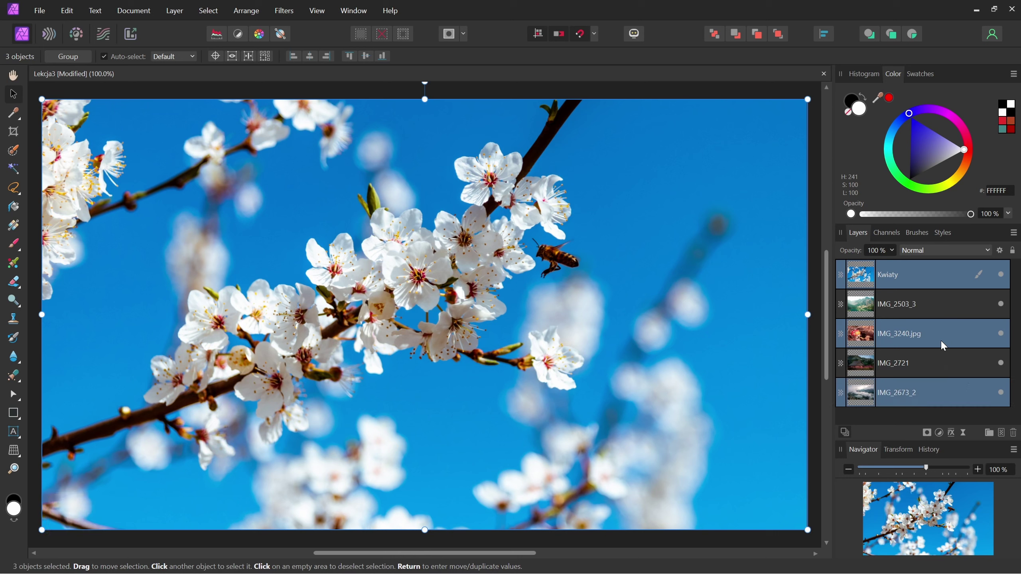
{"action": "left_click", "coordinate": [944, 362], "text": "ctrl"}
{"action": "left_click", "coordinate": [933, 300], "text": "ctrl"}
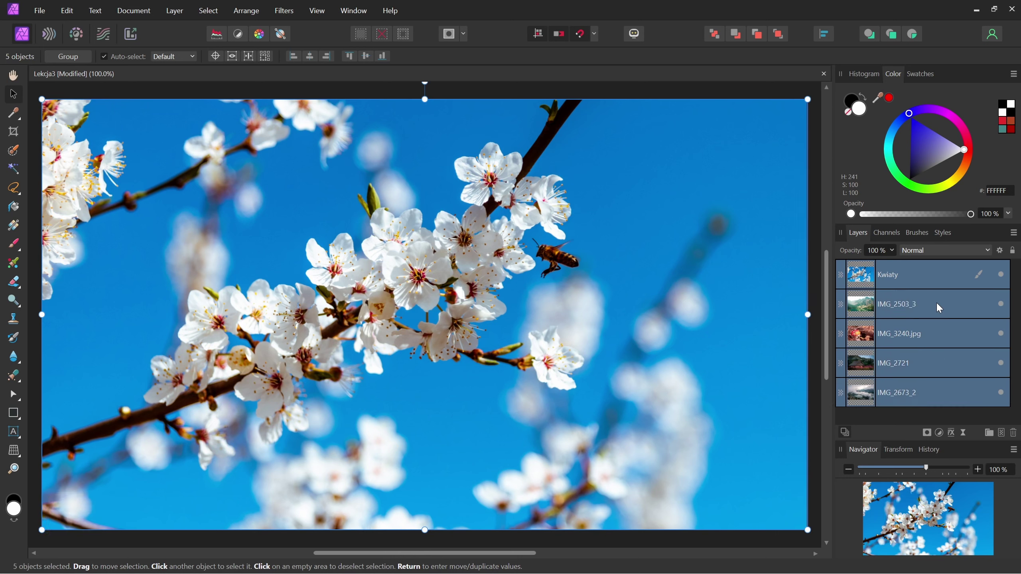
{"action": "left_click", "coordinate": [940, 364], "text": "ctrl"}
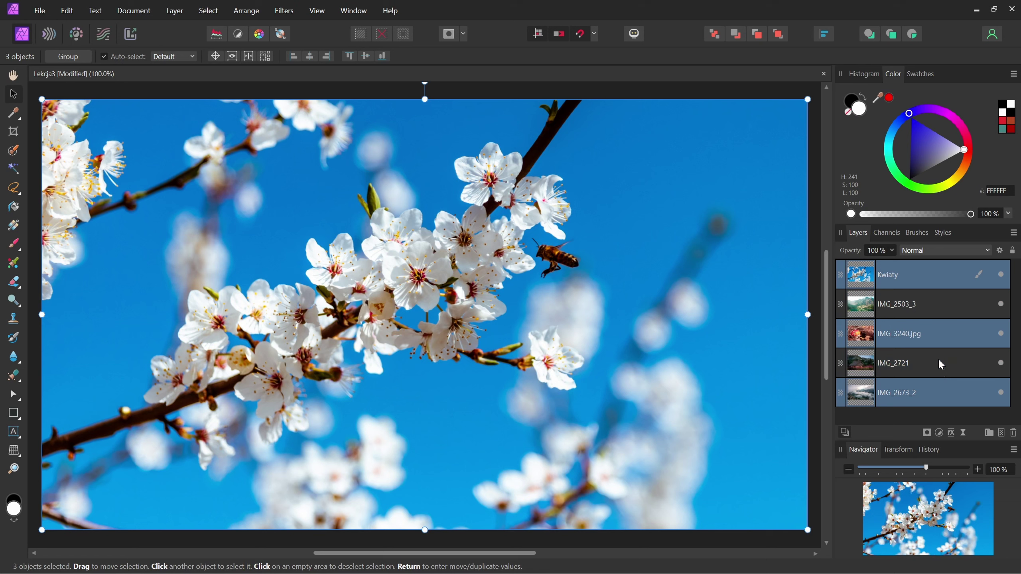
{"action": "left_click", "coordinate": [947, 332], "text": "ctrl"}
{"action": "left_click", "coordinate": [948, 308], "text": "ctrl"}
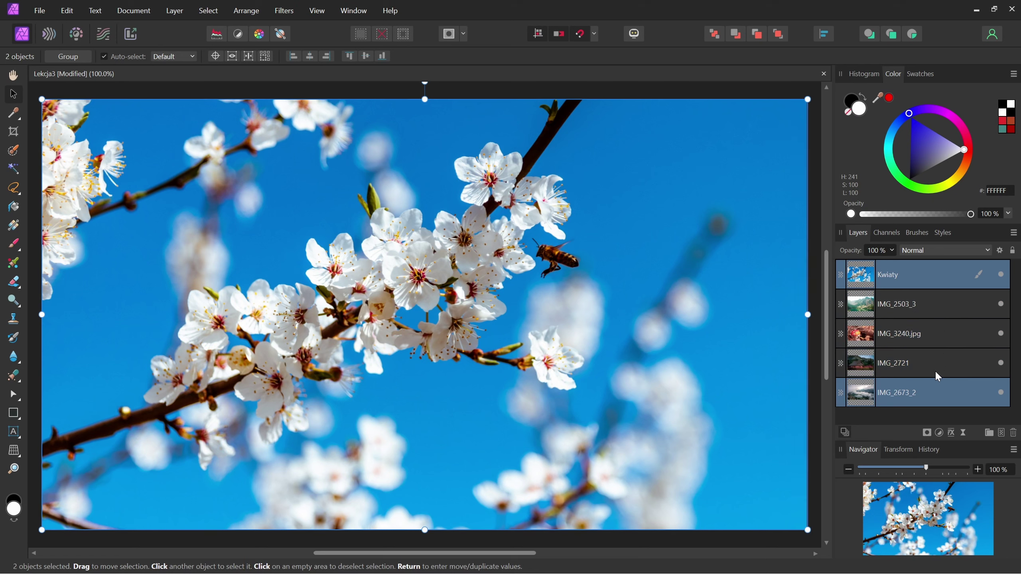
{"action": "left_click", "coordinate": [937, 398], "text": "ctrl"}
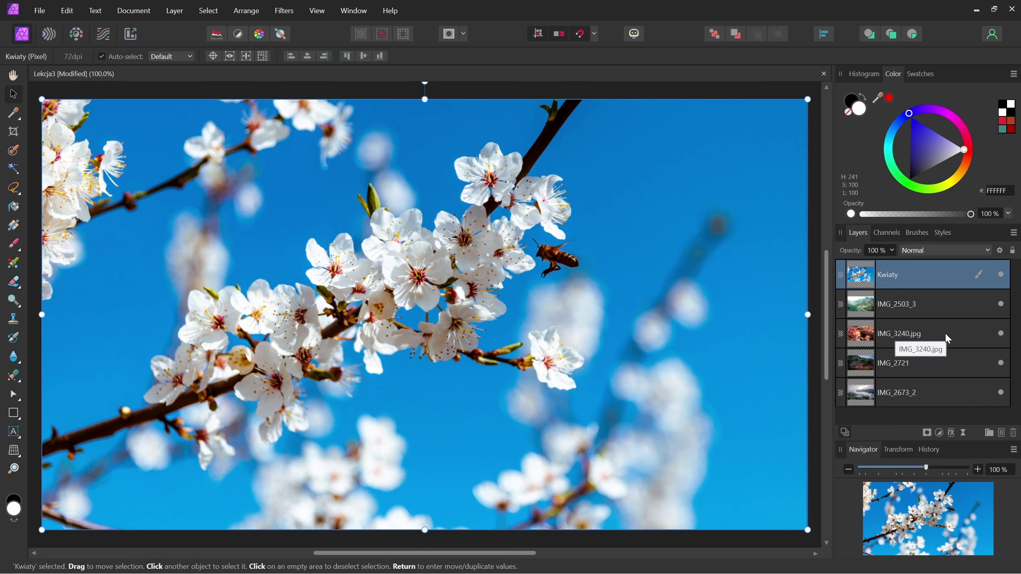
- Shift-select the Kwiaty-to-IMG_2721 range, then end with IMG_2673_2 and Kwiaty selected
{"action": "key", "text": "shift"}
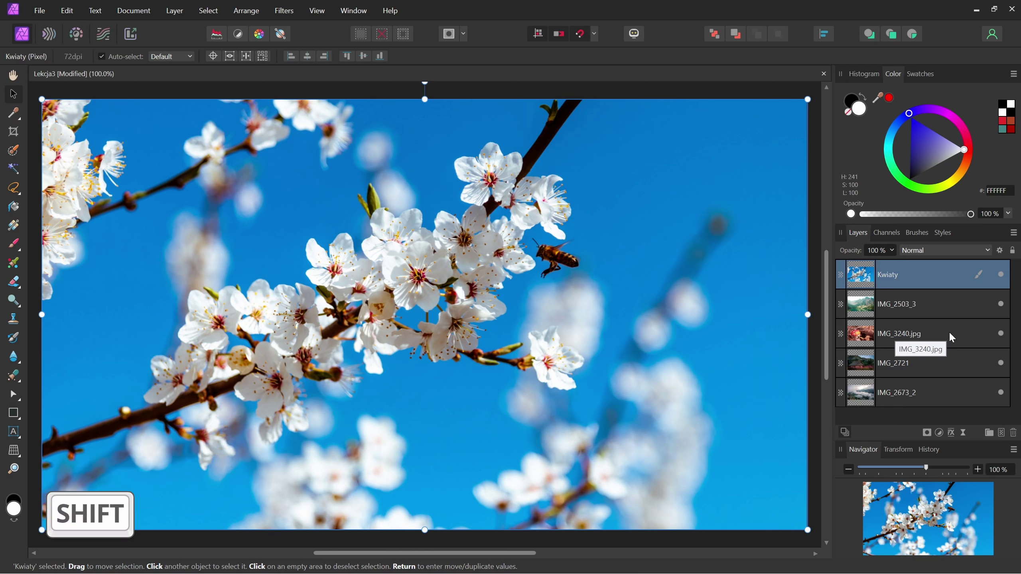
{"action": "left_click", "coordinate": [957, 364], "text": "shift"}
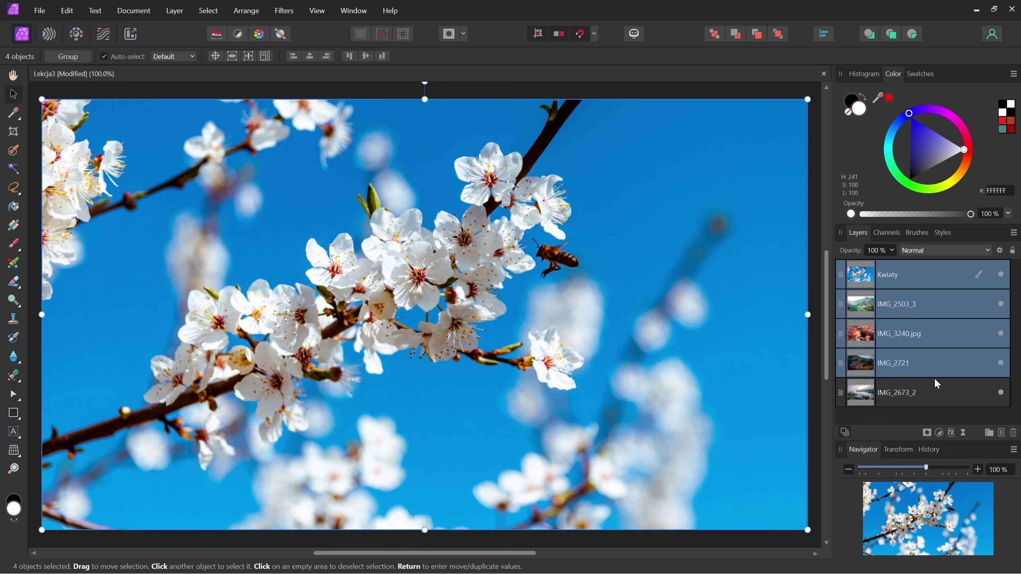
{"action": "left_click", "coordinate": [935, 393]}
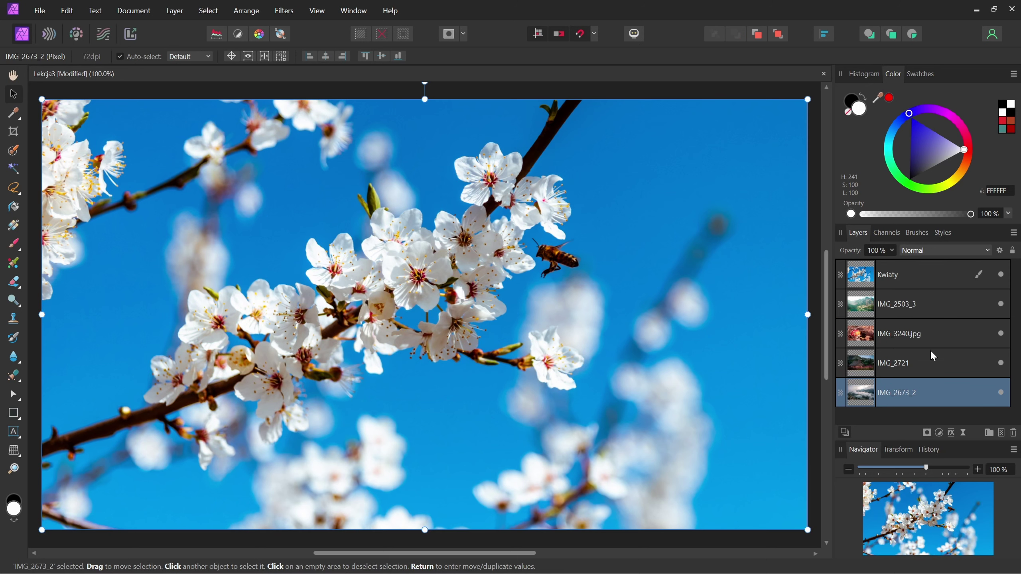
{"action": "key", "text": "ctrl"}
{"action": "left_click", "coordinate": [938, 273], "text": "ctrl"}
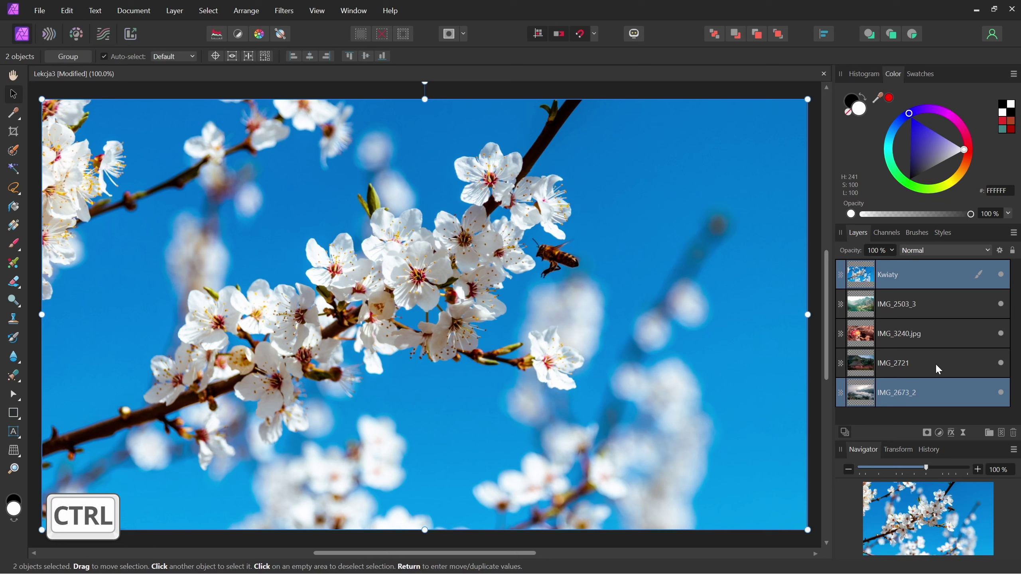
- Group Kwiaty with IMG_2673_2, move the new Group to the top of the stack, and expand it
{"action": "left_click", "coordinate": [988, 432]}
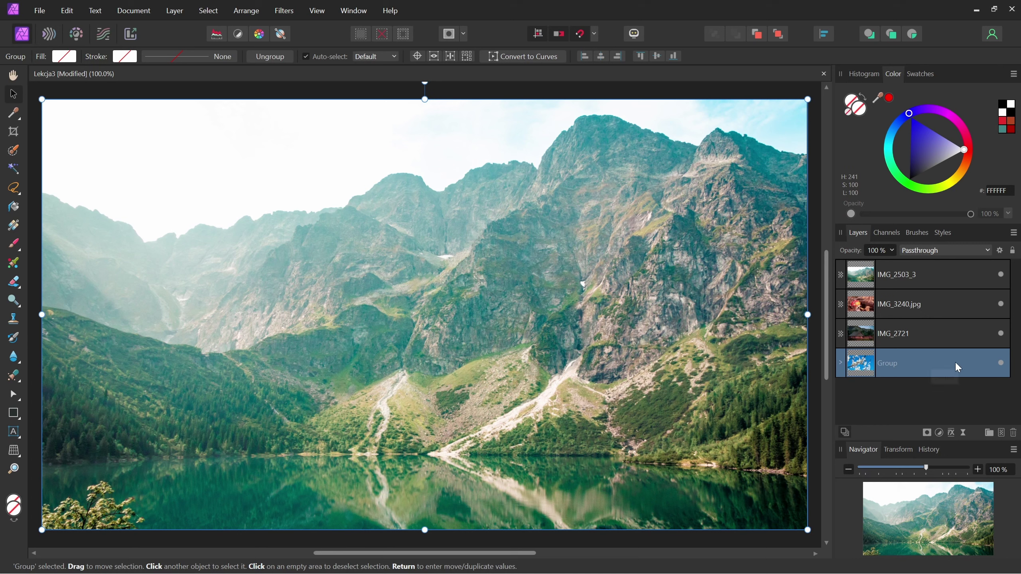
{"action": "left_click_drag", "start_coordinate": [957, 364], "coordinate": [955, 266]}
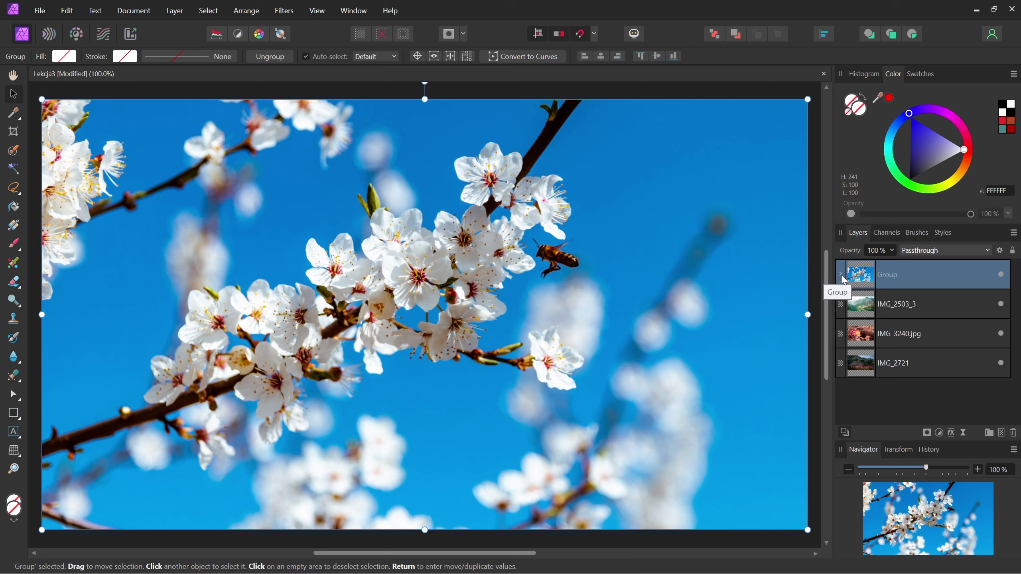
{"action": "left_click", "coordinate": [840, 274]}
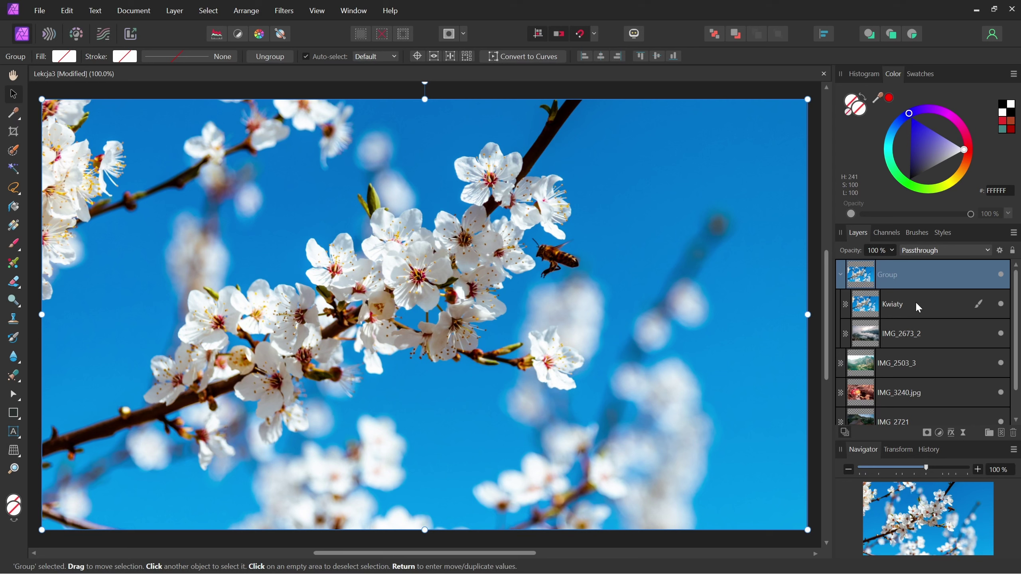
- Drag IMG_2503_3 into the expanded Group above Kwiaty, then select the whole Group
{"action": "left_click", "coordinate": [842, 276]}
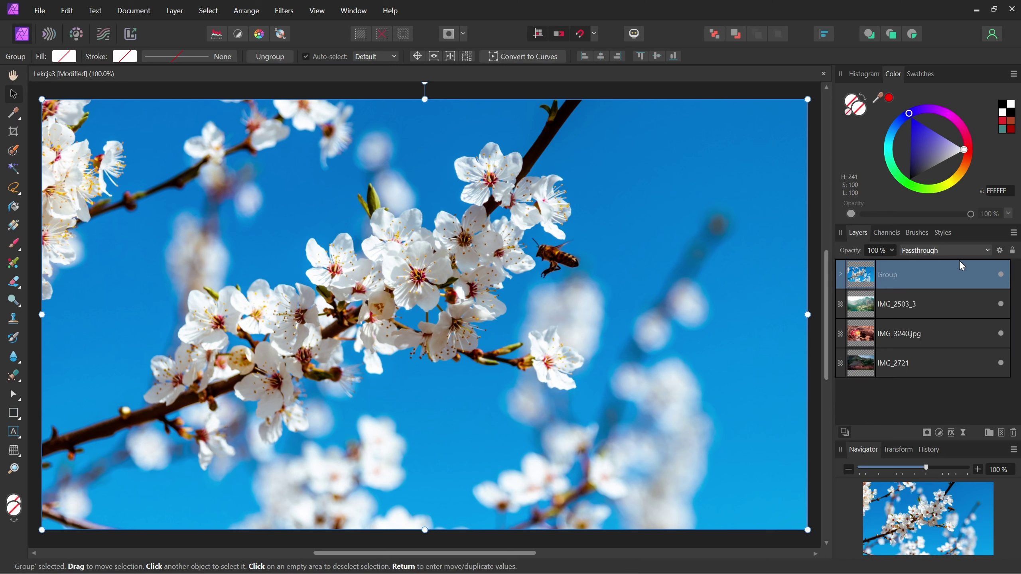
{"action": "left_click", "coordinate": [840, 275]}
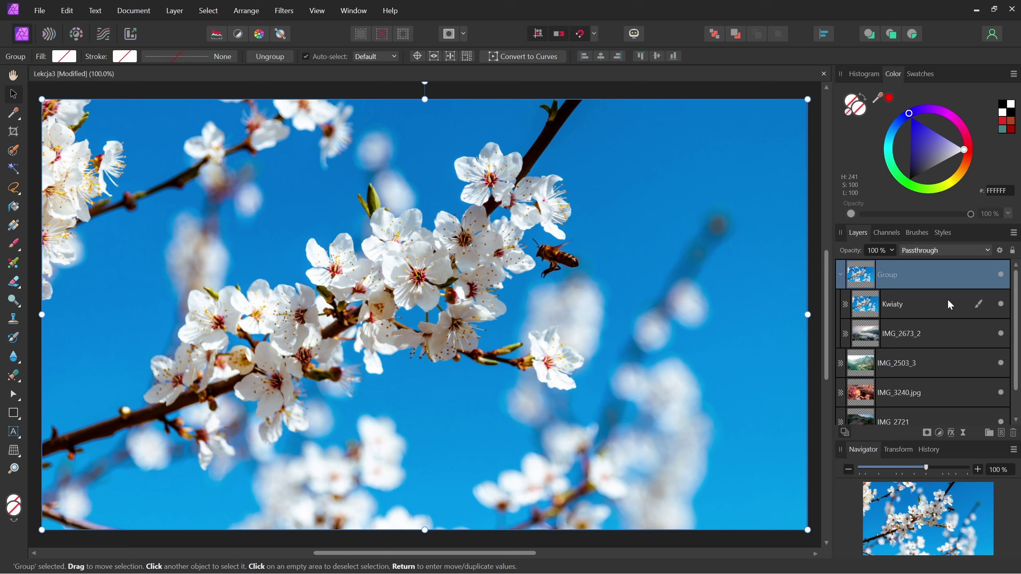
{"action": "left_click", "coordinate": [919, 304]}
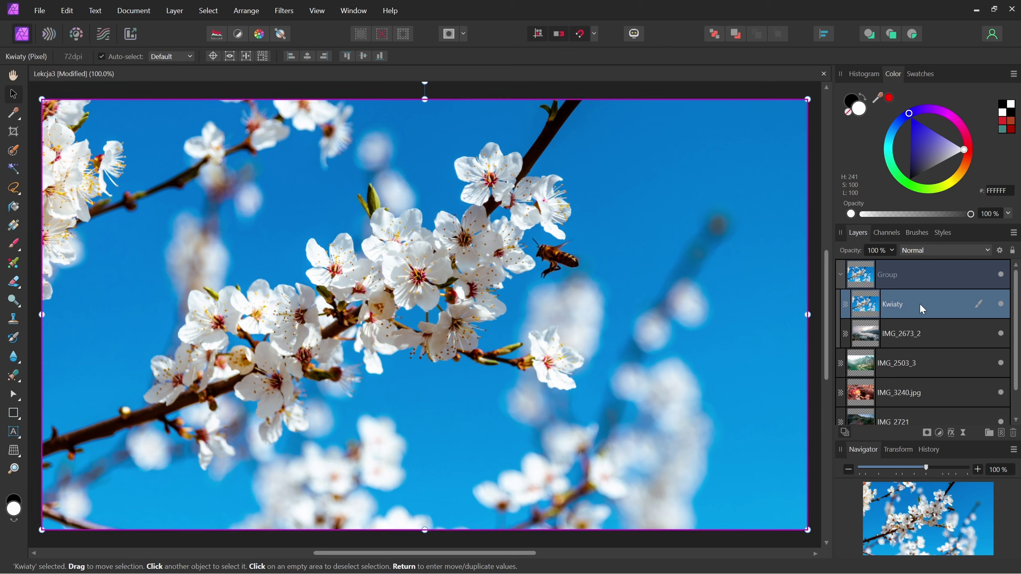
{"action": "mouse_move", "coordinate": [922, 308]}
{"action": "left_mouse_down"}
{"action": "mouse_move", "coordinate": [925, 255]}
{"action": "mouse_move", "coordinate": [920, 319]}
{"action": "left_mouse_up"}
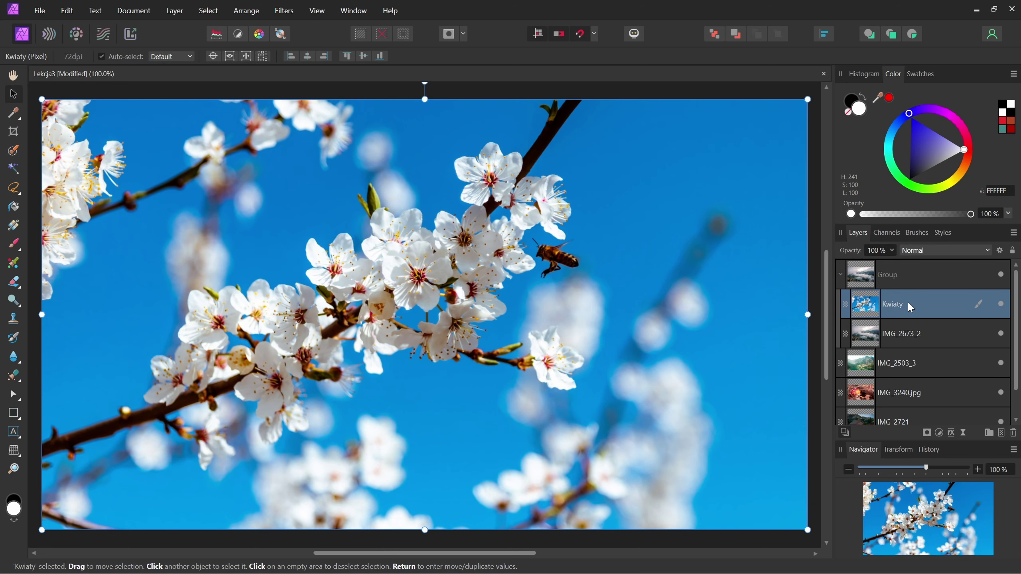
{"action": "left_click_drag", "start_coordinate": [898, 369], "coordinate": [904, 272]}
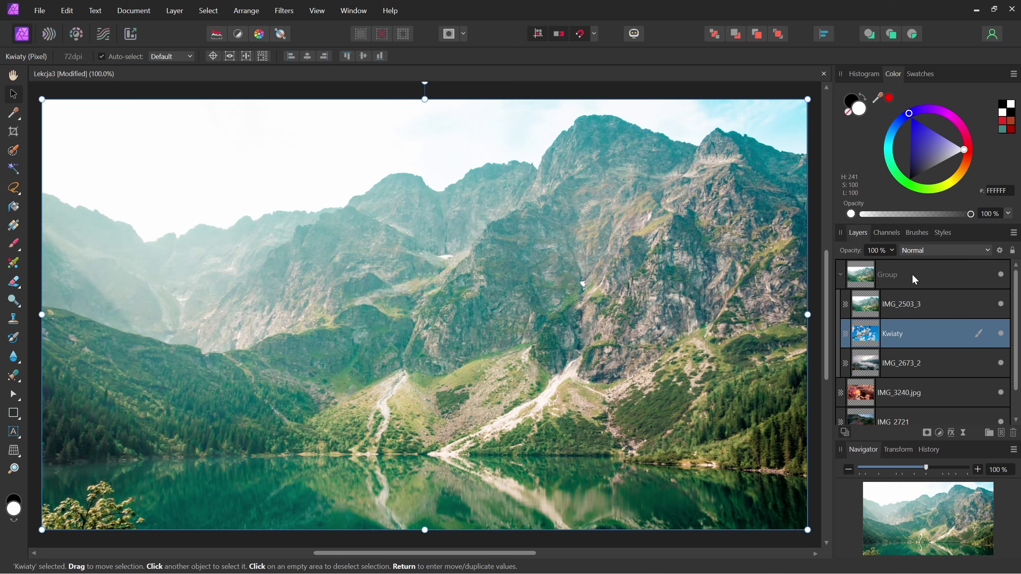
{"action": "left_click", "coordinate": [935, 280]}
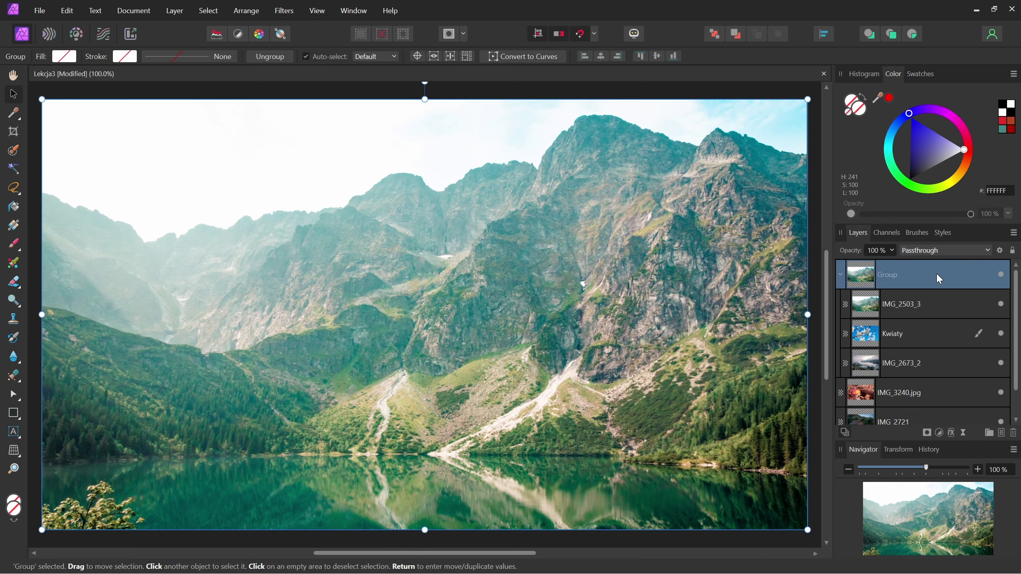
- Ungroup the Group via its context menu, then select IMG_2503_3 together with Kwiaty
{"action": "right_click", "coordinate": [915, 278]}
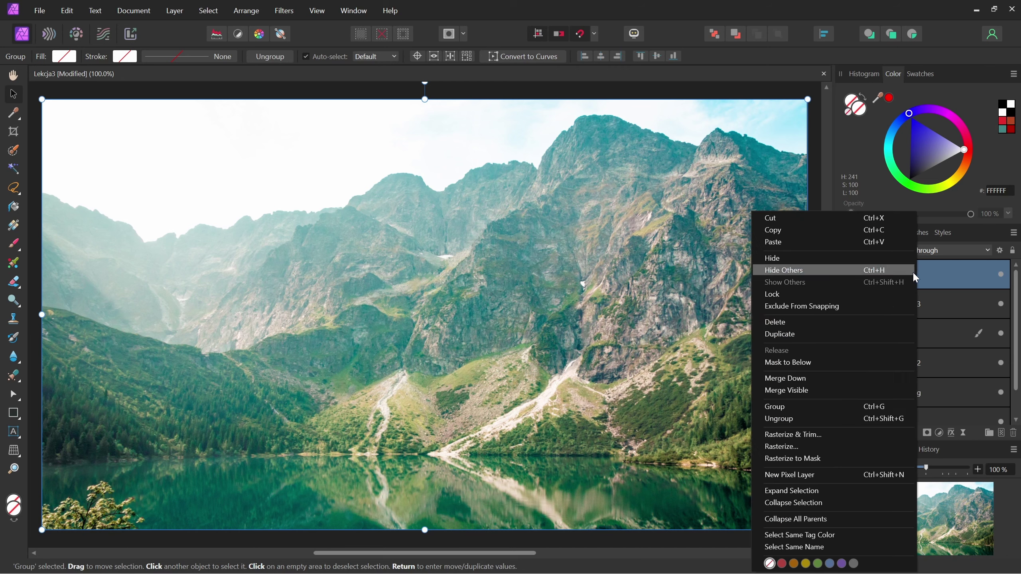
{"action": "left_click", "coordinate": [861, 420]}
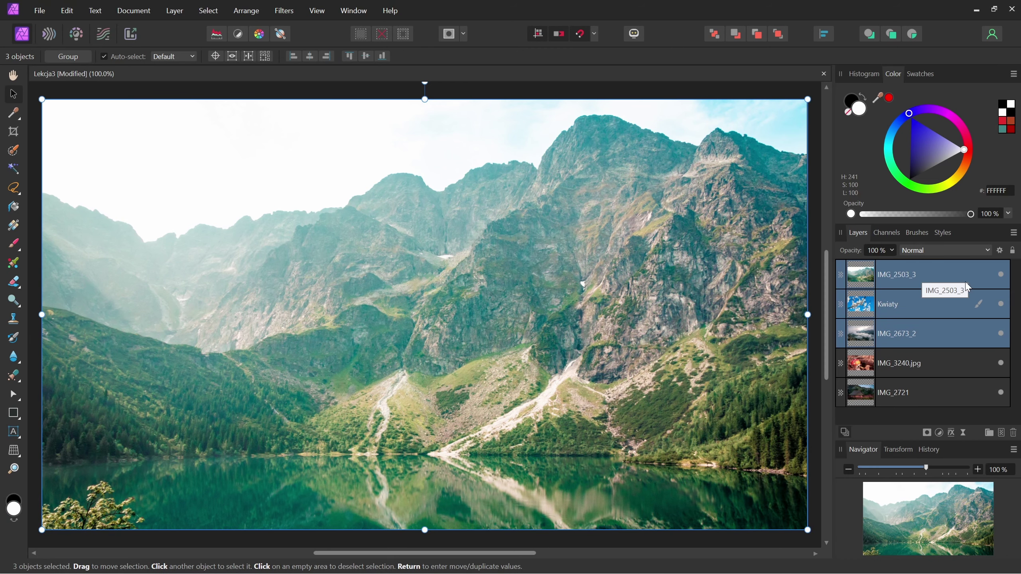
{"action": "left_click", "coordinate": [931, 305]}
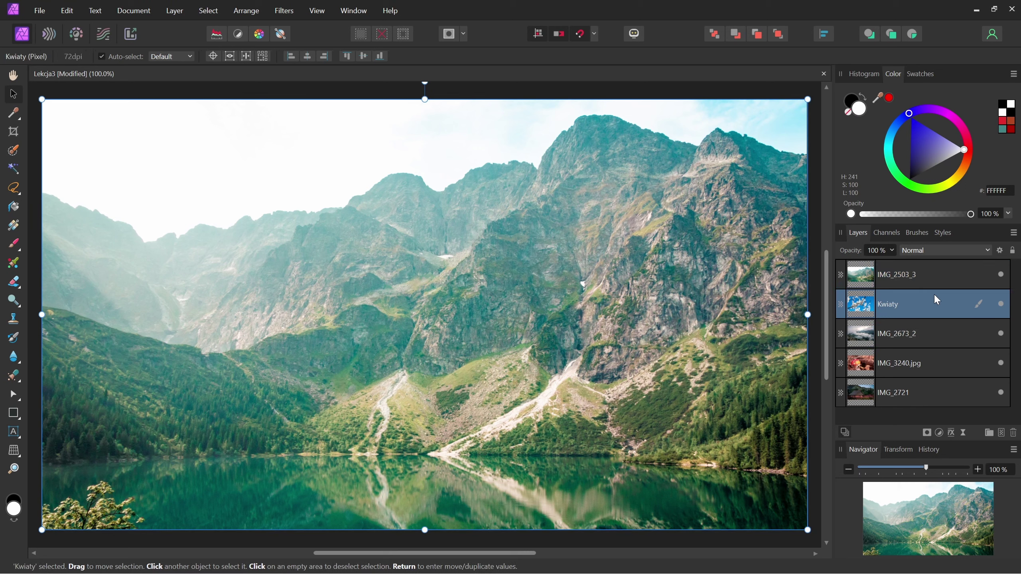
{"action": "left_click", "coordinate": [944, 279], "text": "ctrl"}
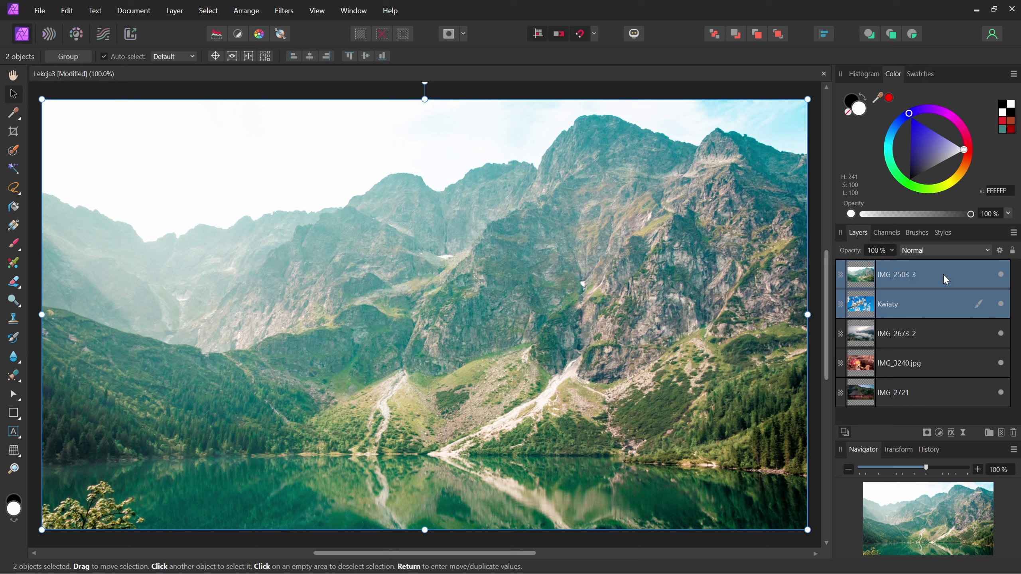
{"action": "right_click", "coordinate": [949, 278]}
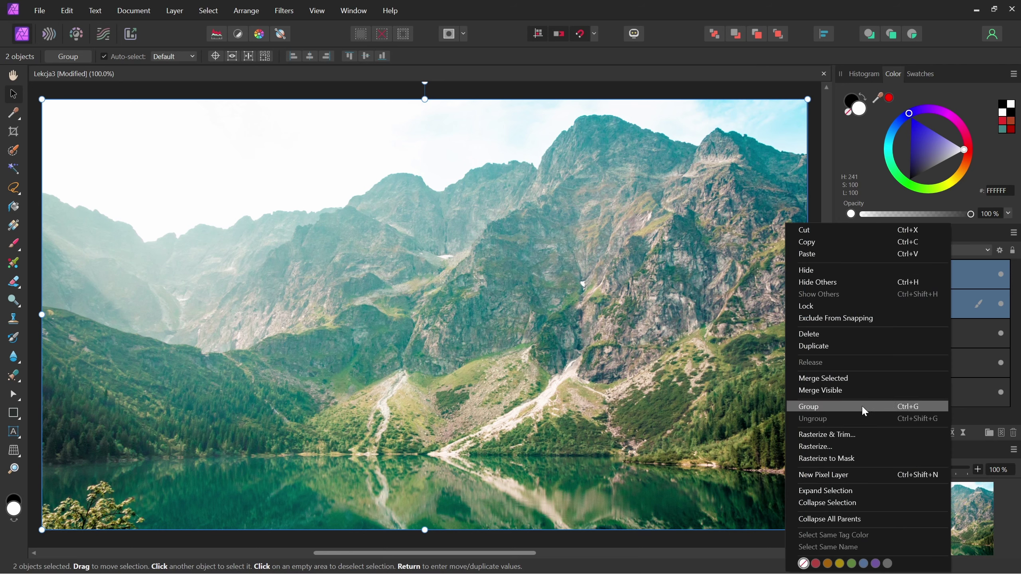
{"action": "key", "text": "Escape"}
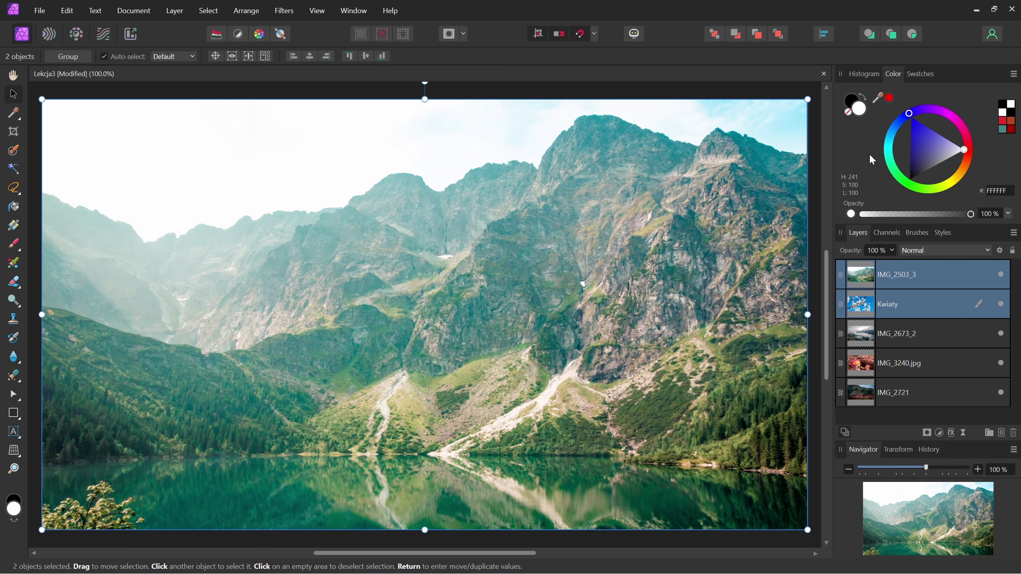
- Group the two layers with Ctrl+G, ungroup with Ctrl+Shift+G, and save Lekcja3
{"action": "key", "text": "ctrl+g"}
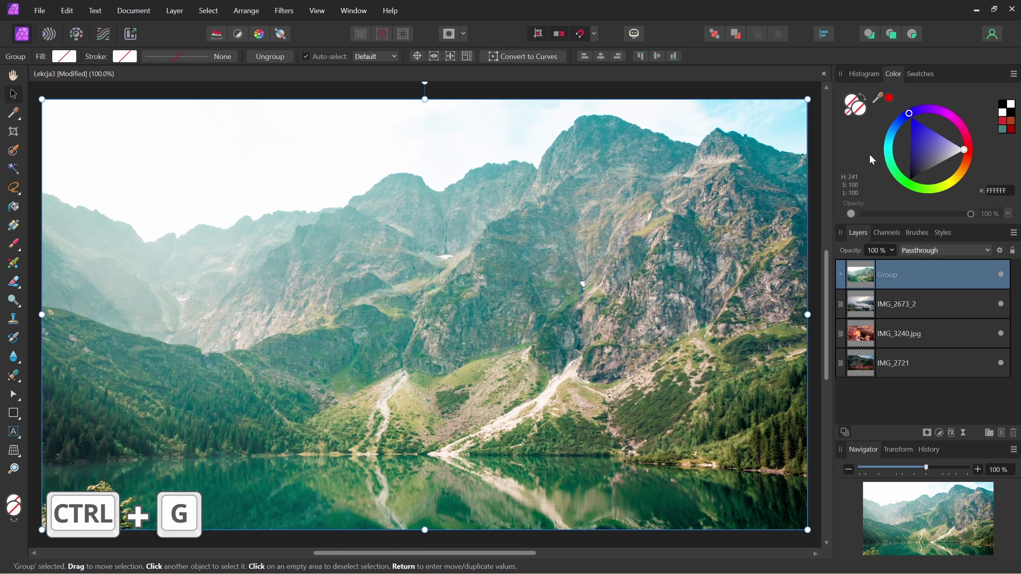
{"action": "left_click", "coordinate": [840, 274]}
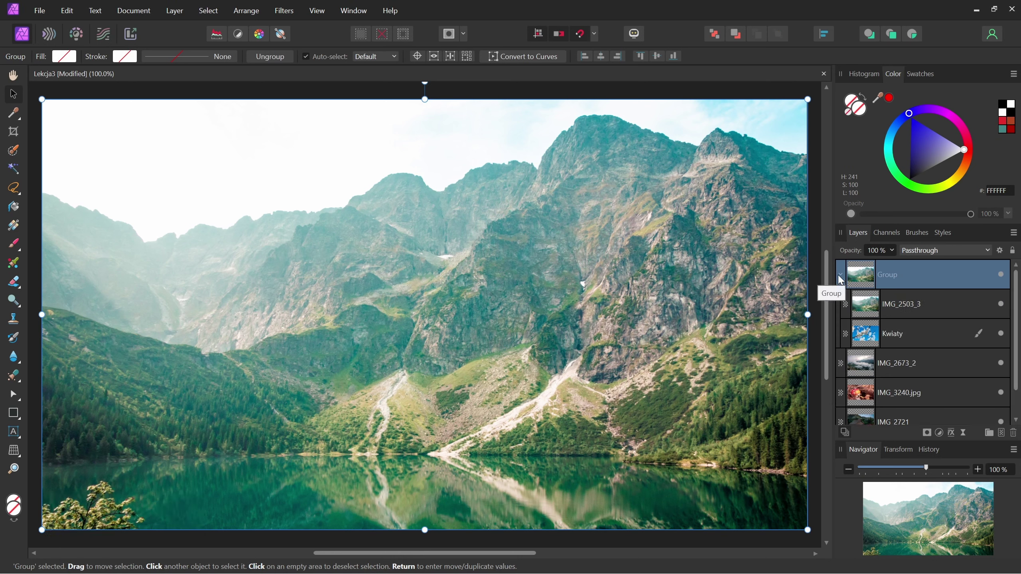
{"action": "left_click", "coordinate": [840, 275]}
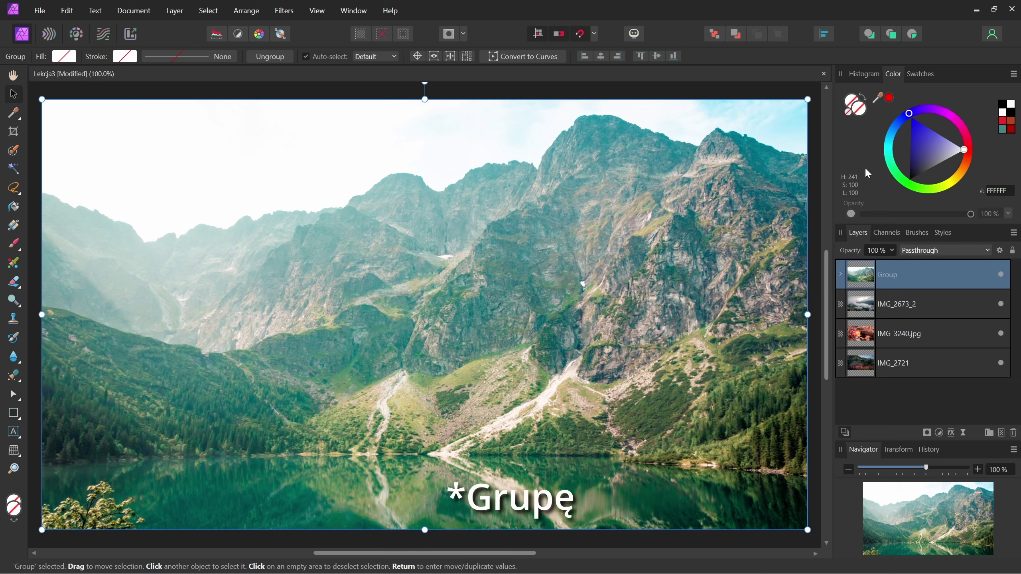
{"action": "key", "text": "ctrl+shift+g"}
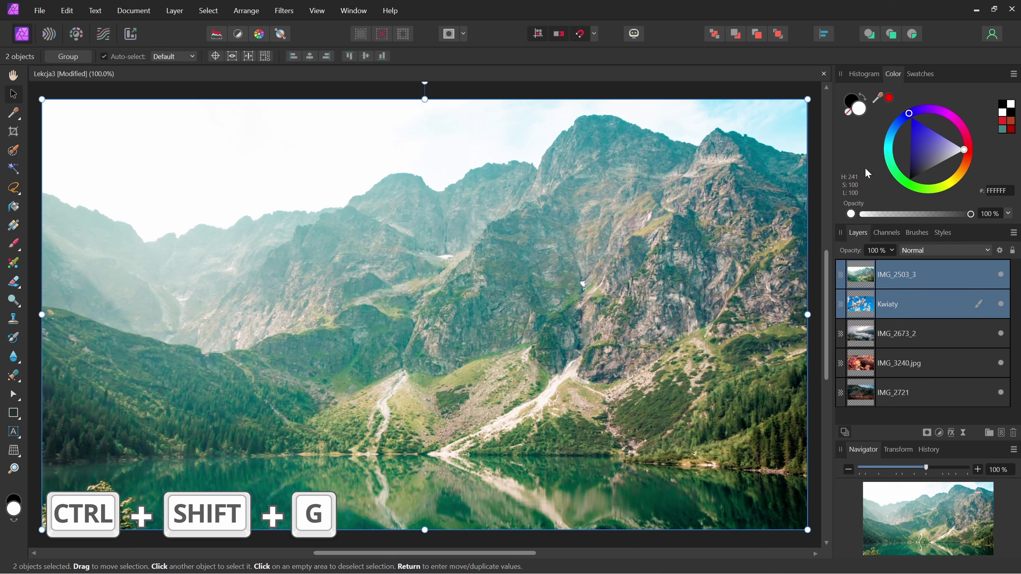
{"action": "key", "text": "ctrl+s"}
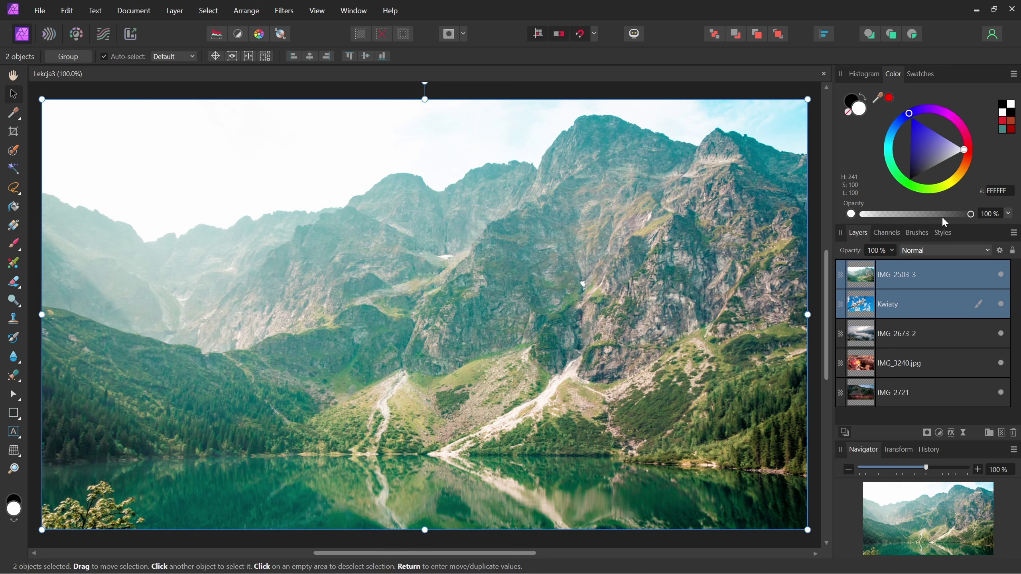
{"action": "right_click", "coordinate": [952, 270]}
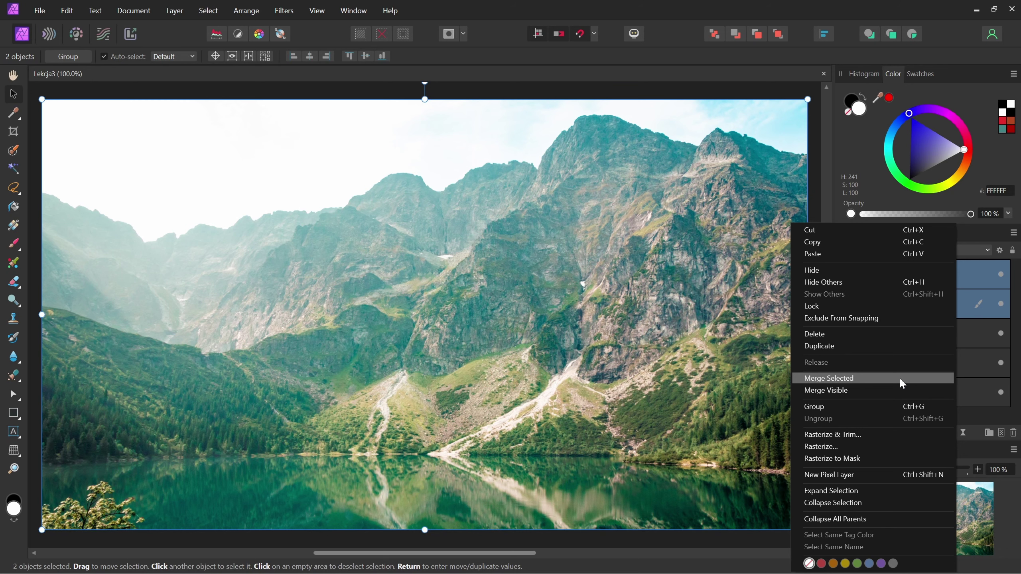
{"action": "left_click", "coordinate": [900, 379]}
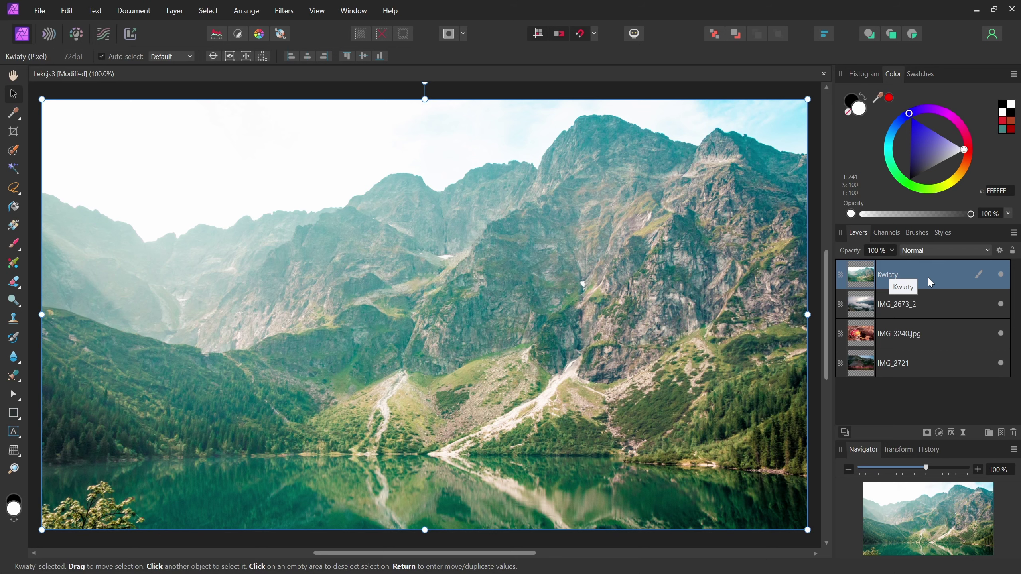
{"action": "key", "text": "ctrl+z"}
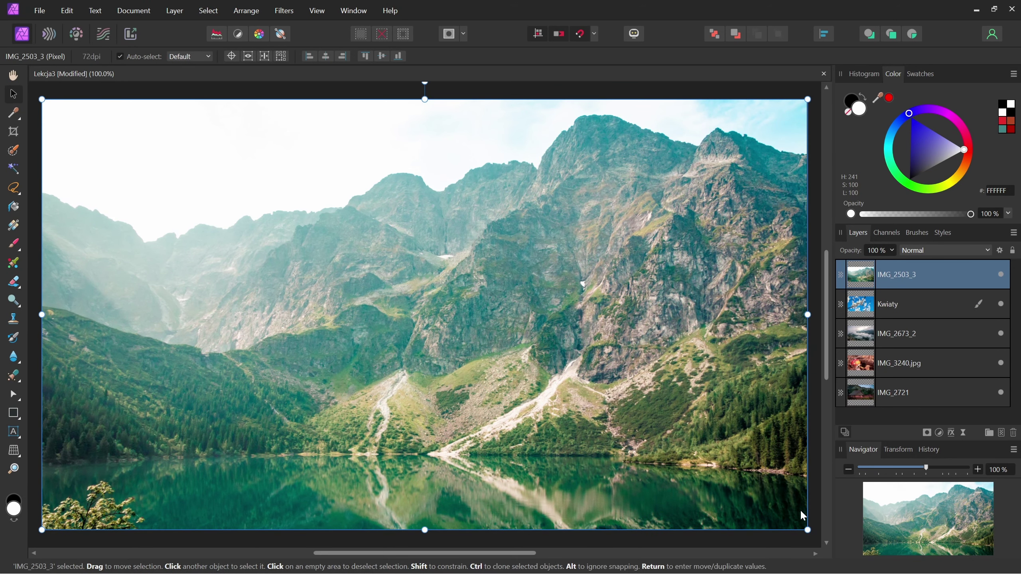
- Shrink IMG_2503_3 into the top-left, Merge Selected into Kwiaty, and scale Kwiaty down
{"action": "left_click_drag", "start_coordinate": [807, 530], "coordinate": [558, 280]}
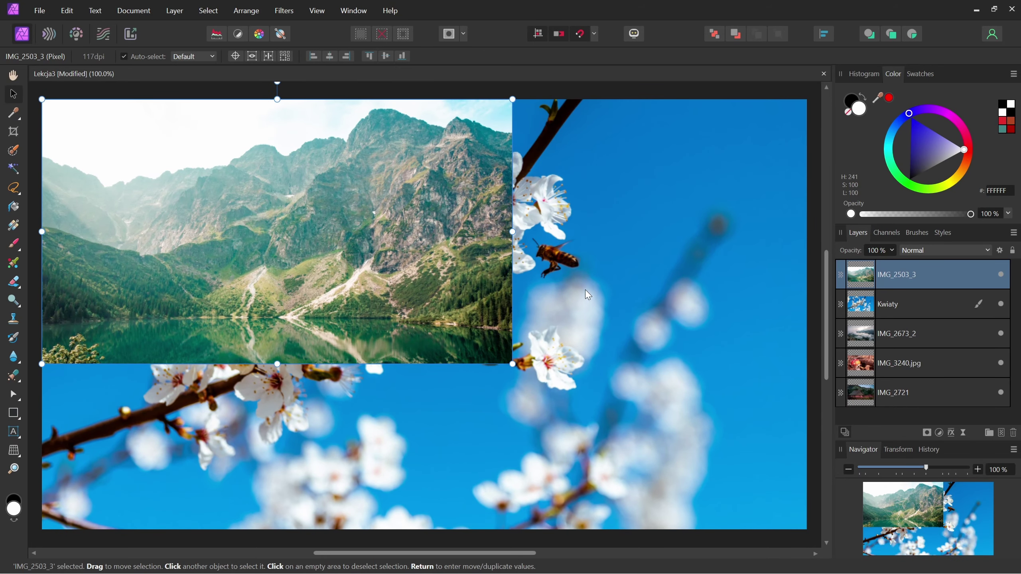
{"action": "left_click", "coordinate": [942, 303], "text": "shift"}
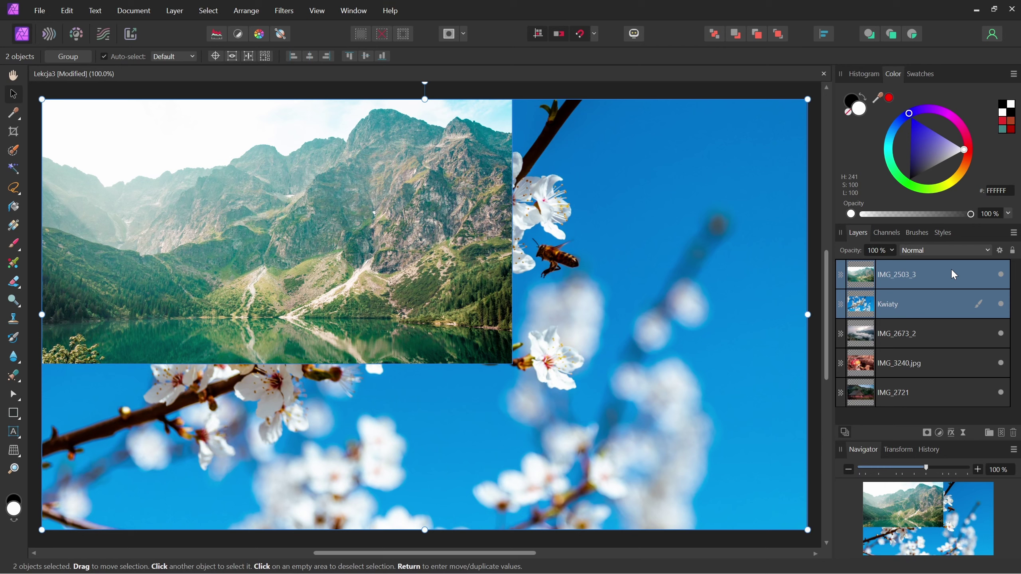
{"action": "right_click", "coordinate": [948, 277]}
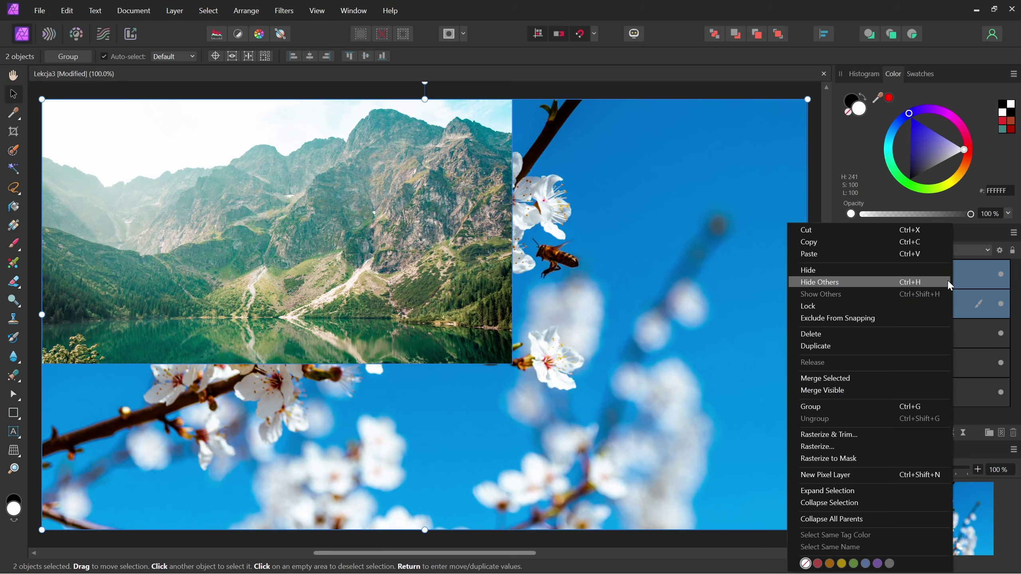
{"action": "left_click", "coordinate": [907, 376]}
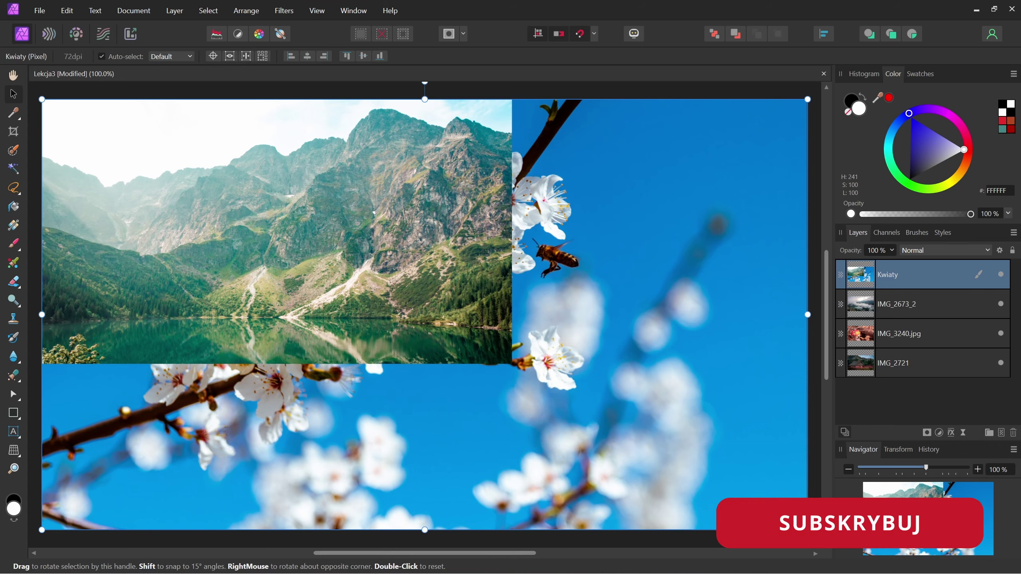
{"action": "mouse_move", "coordinate": [807, 530]}
{"action": "left_mouse_down"}
{"action": "mouse_move", "coordinate": [659, 345]}
{"action": "mouse_move", "coordinate": [544, 381]}
{"action": "left_mouse_up"}
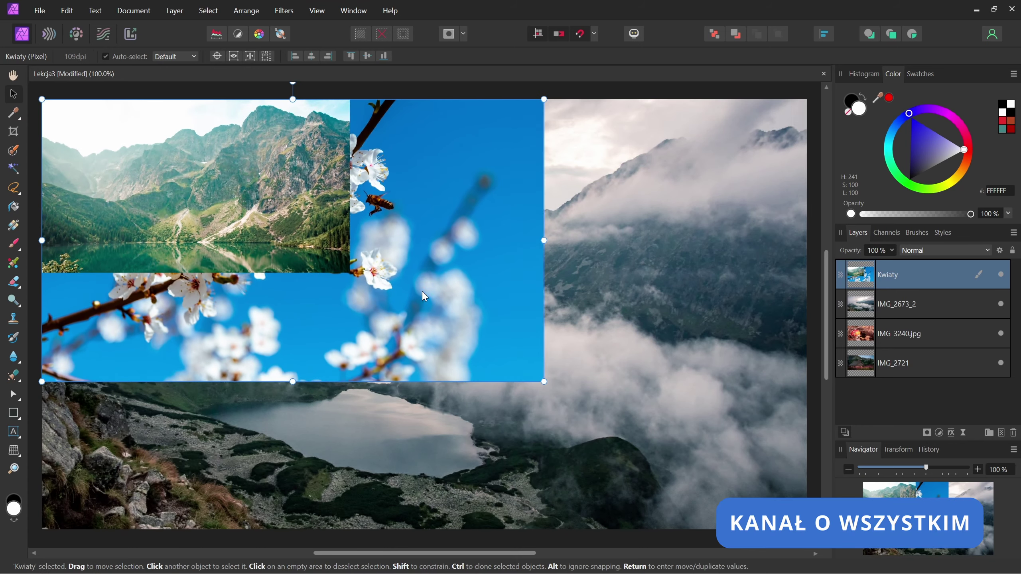
- Undo the merge and resize, then select IMG_2503_3 alone and inspect its layer options
{"action": "key", "text": "ctrl+z"}
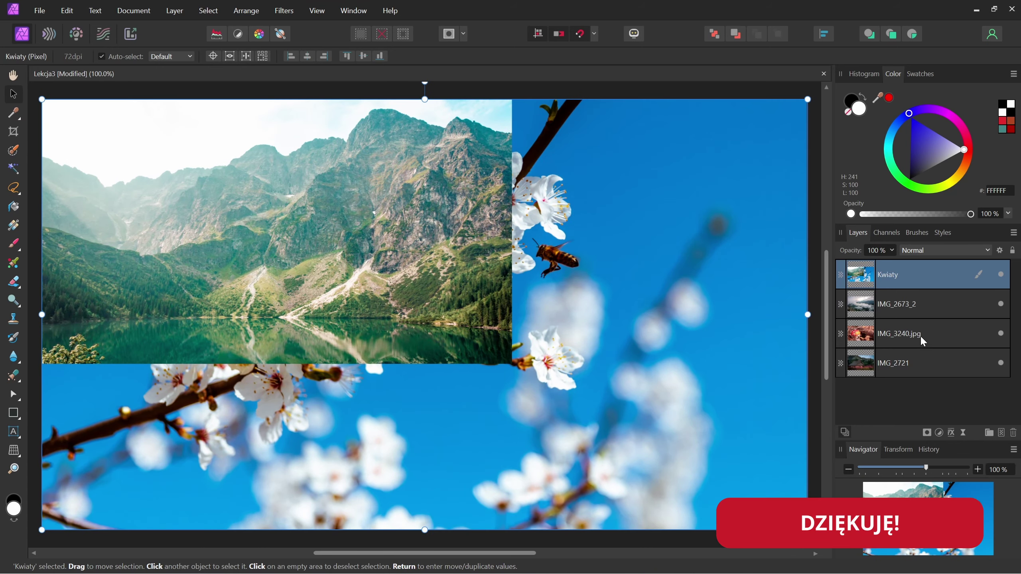
{"action": "left_click", "coordinate": [926, 365], "text": "shift"}
{"action": "right_click", "coordinate": [910, 277]}
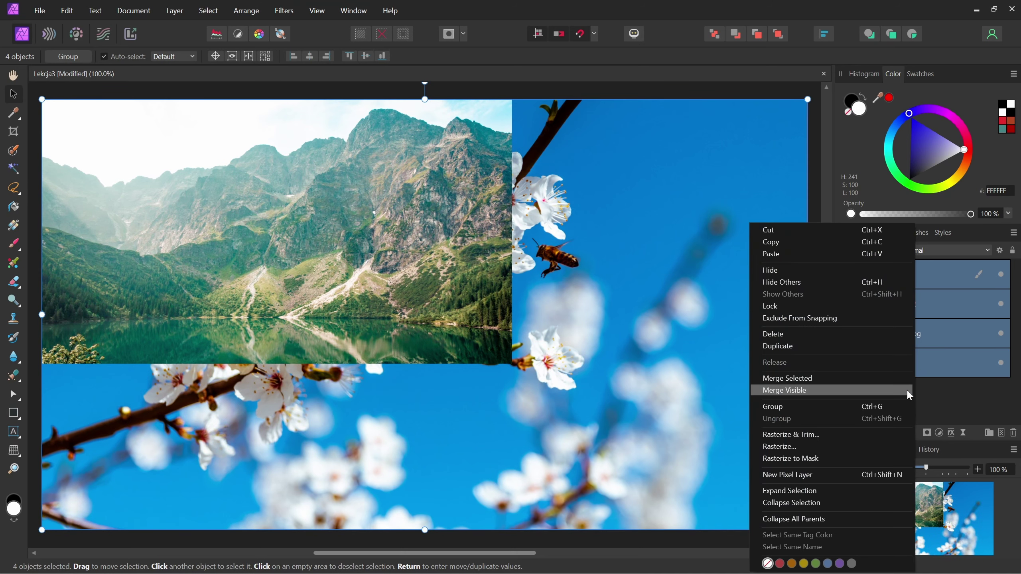
{"action": "left_click", "coordinate": [956, 391]}
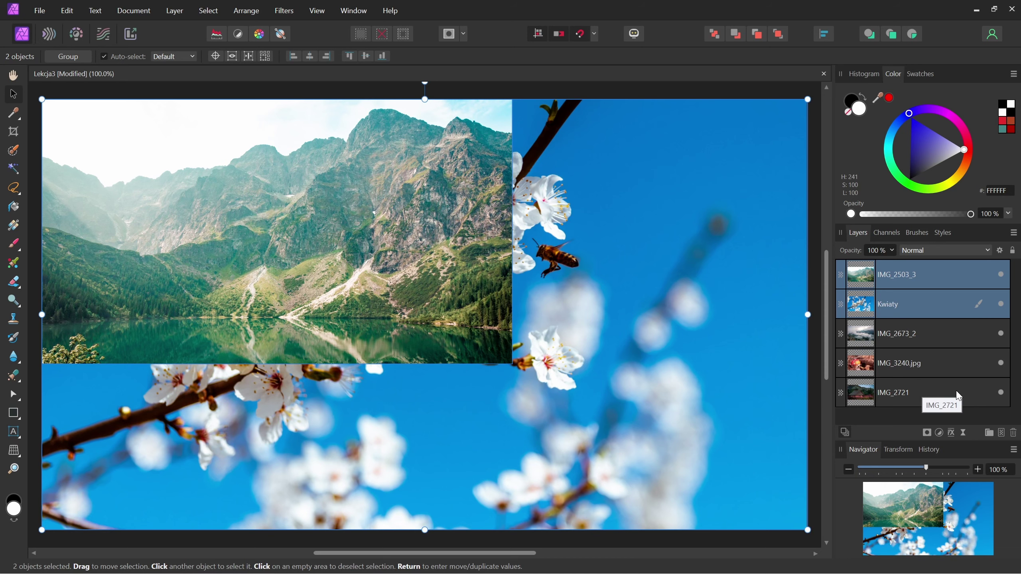
{"action": "left_click", "coordinate": [950, 279]}
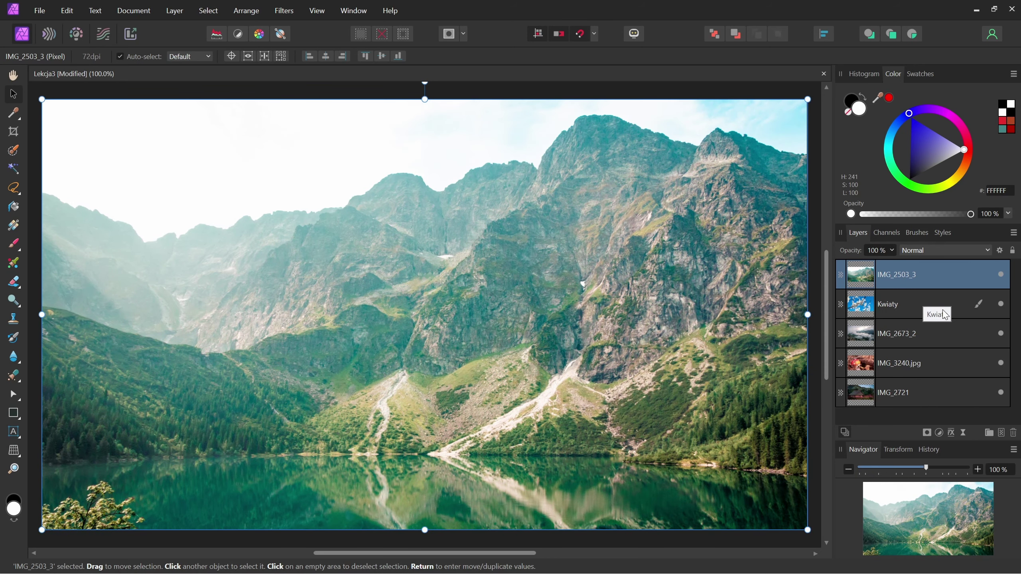
{"action": "right_click", "coordinate": [948, 279]}
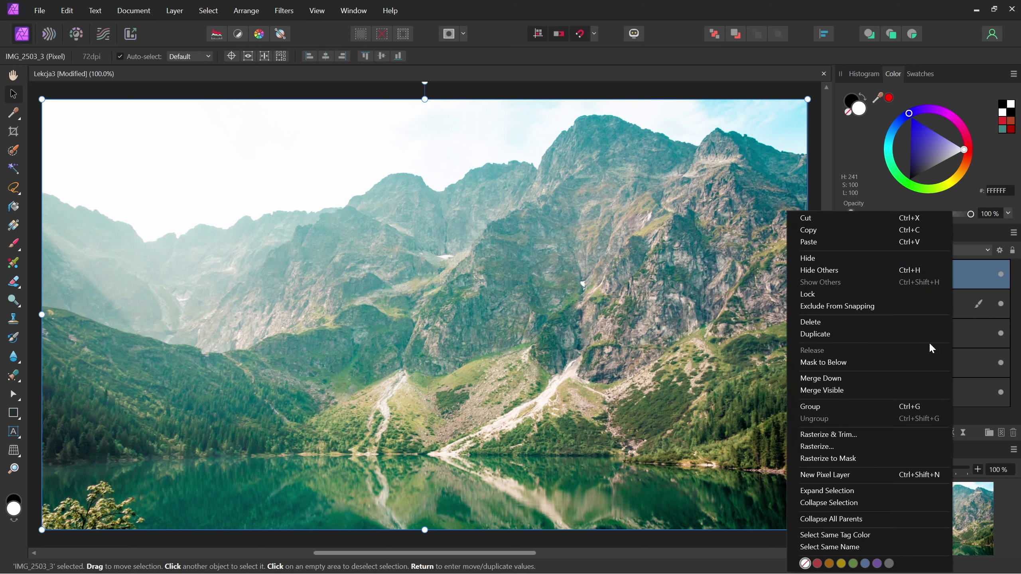
{"action": "left_click", "coordinate": [949, 309]}
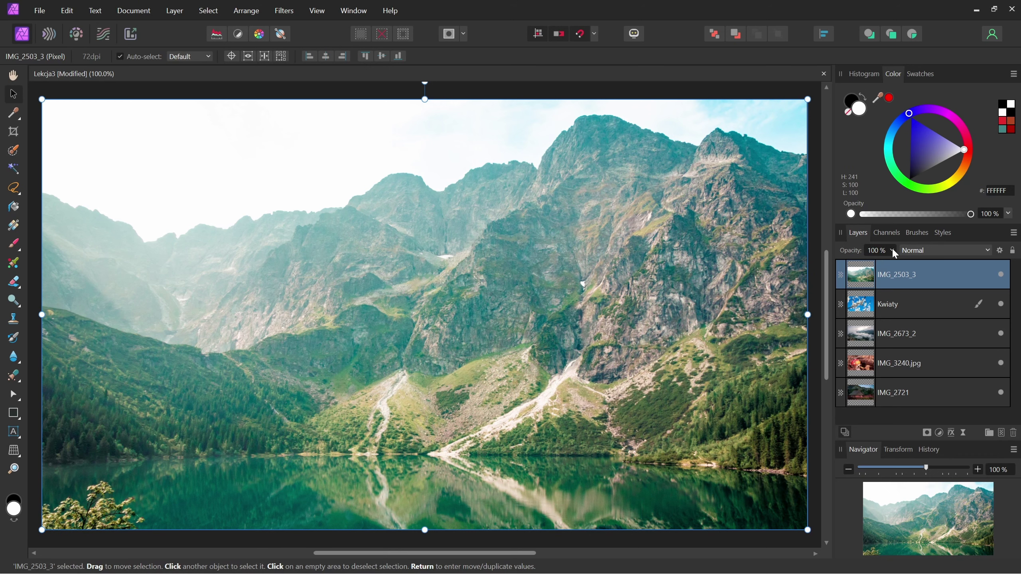
{"action": "left_click", "coordinate": [892, 250]}
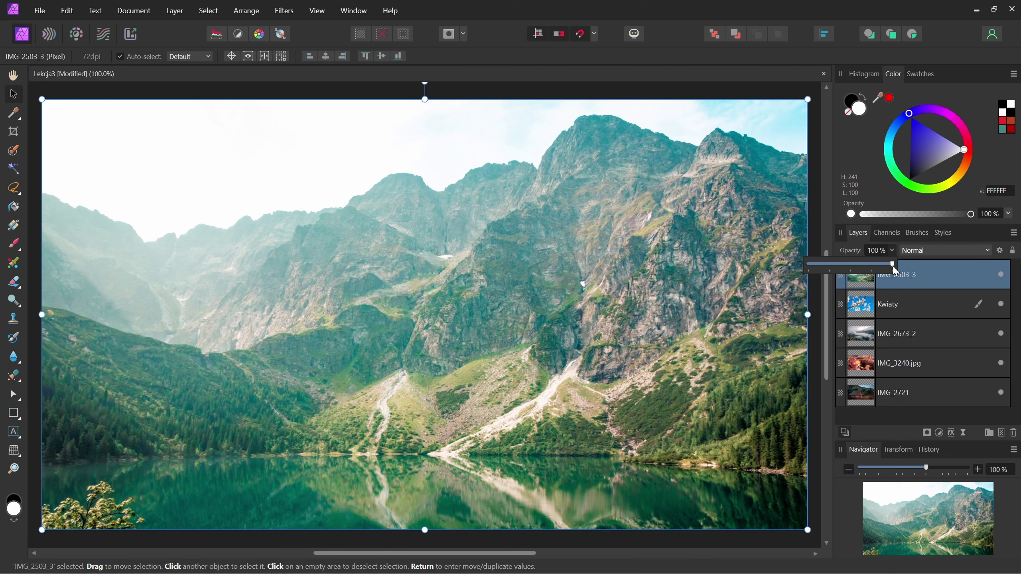
{"action": "left_click_drag", "start_coordinate": [892, 264], "coordinate": [841, 264]}
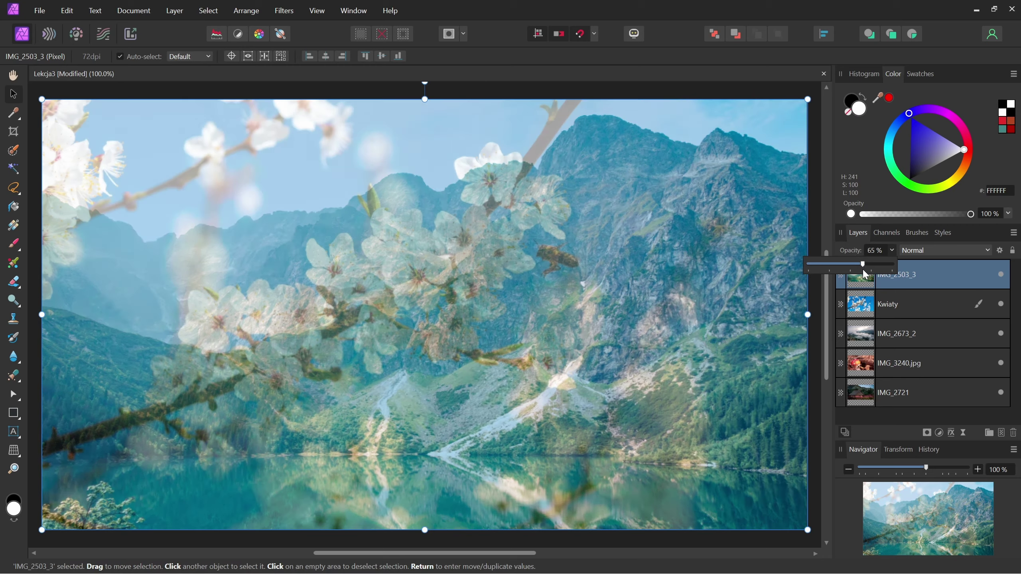
{"action": "mouse_move", "coordinate": [841, 264]}
{"action": "left_mouse_down"}
{"action": "mouse_move", "coordinate": [879, 266]}
{"action": "mouse_move", "coordinate": [819, 270]}
{"action": "mouse_move", "coordinate": [851, 275]}
{"action": "left_mouse_up"}
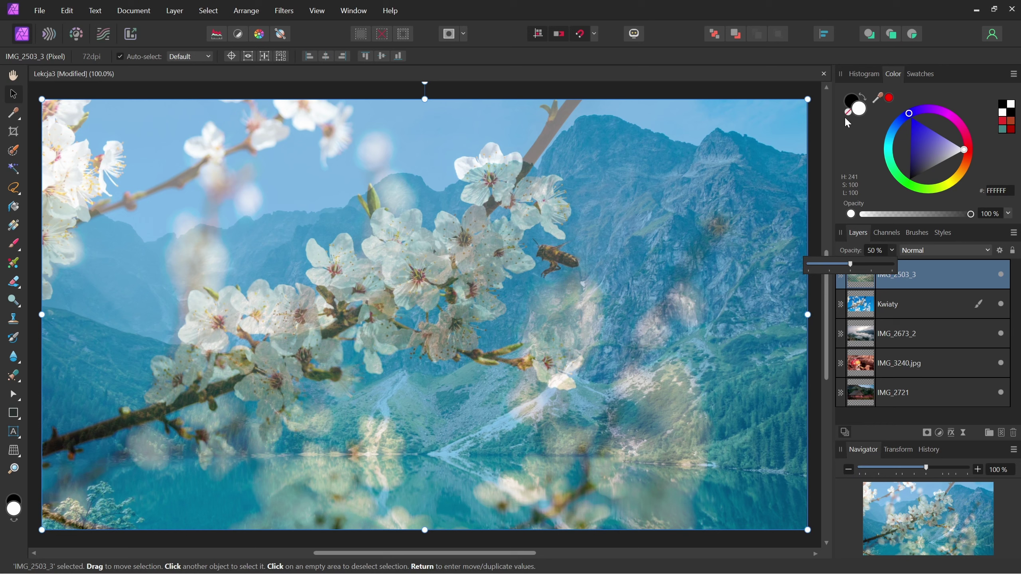
{"action": "left_click_drag", "start_coordinate": [851, 264], "coordinate": [896, 264]}
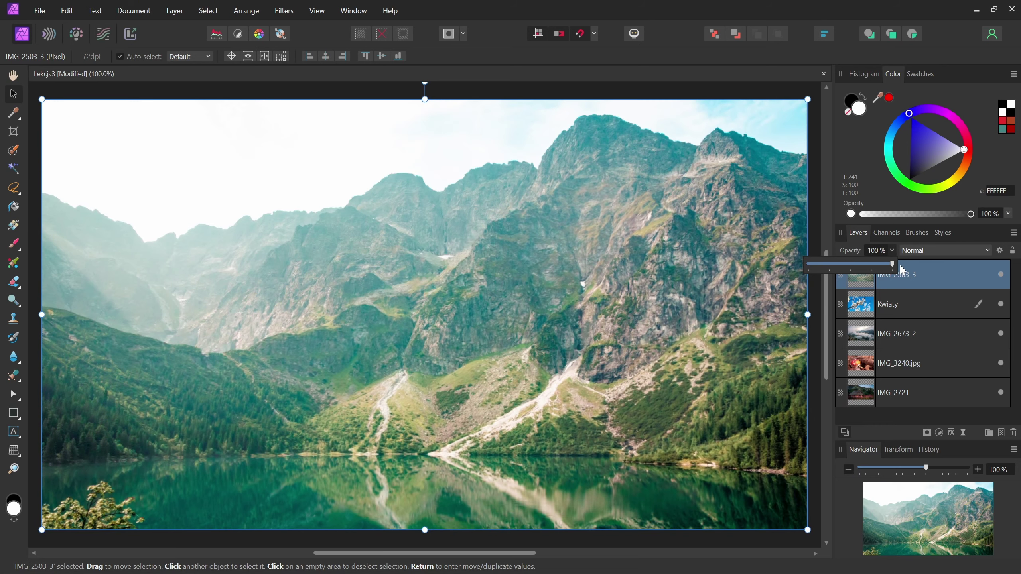
{"action": "left_click", "coordinate": [877, 15]}
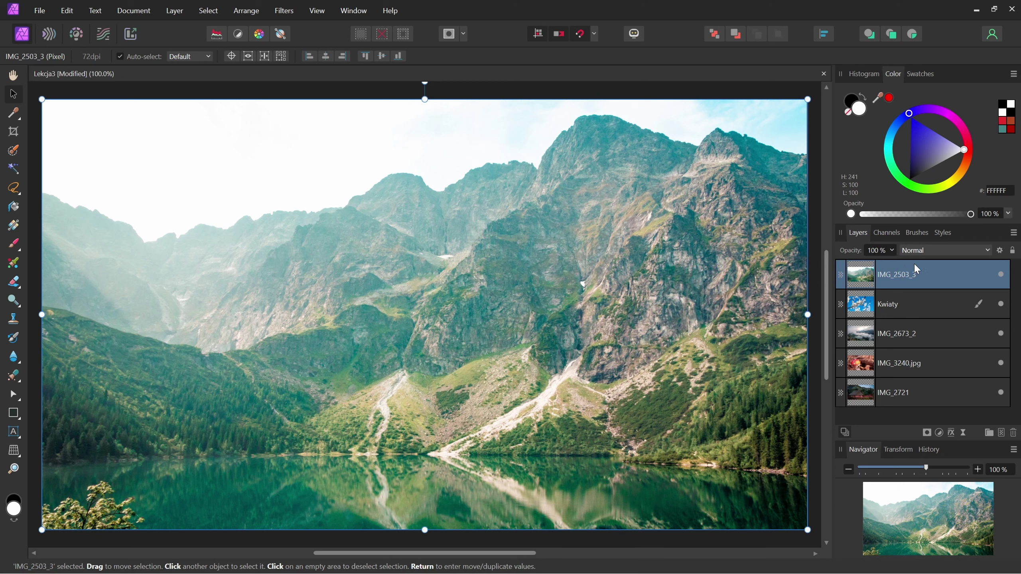
{"action": "left_click", "coordinate": [988, 251]}
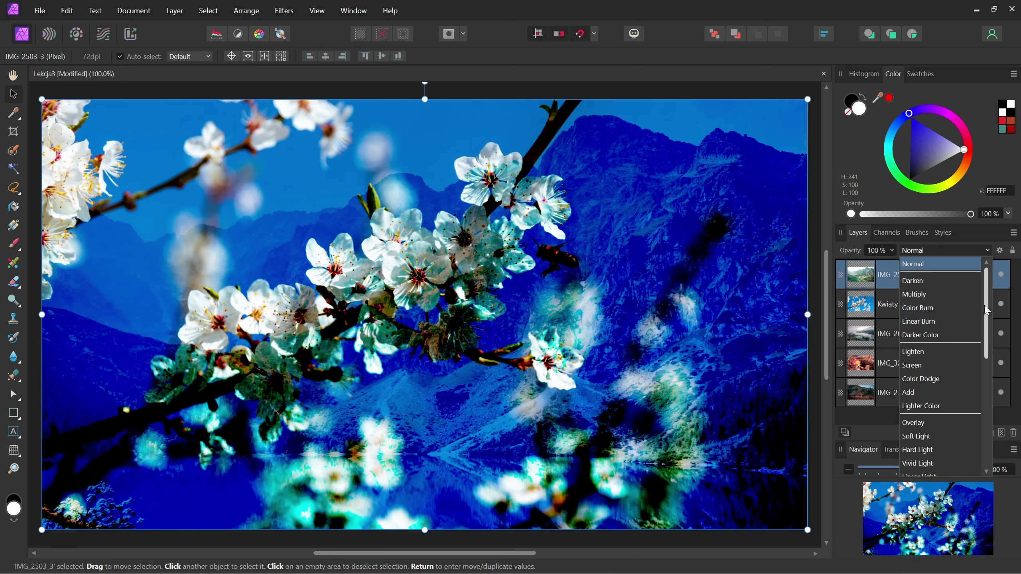
{"action": "left_click_drag", "start_coordinate": [987, 310], "coordinate": [989, 351]}
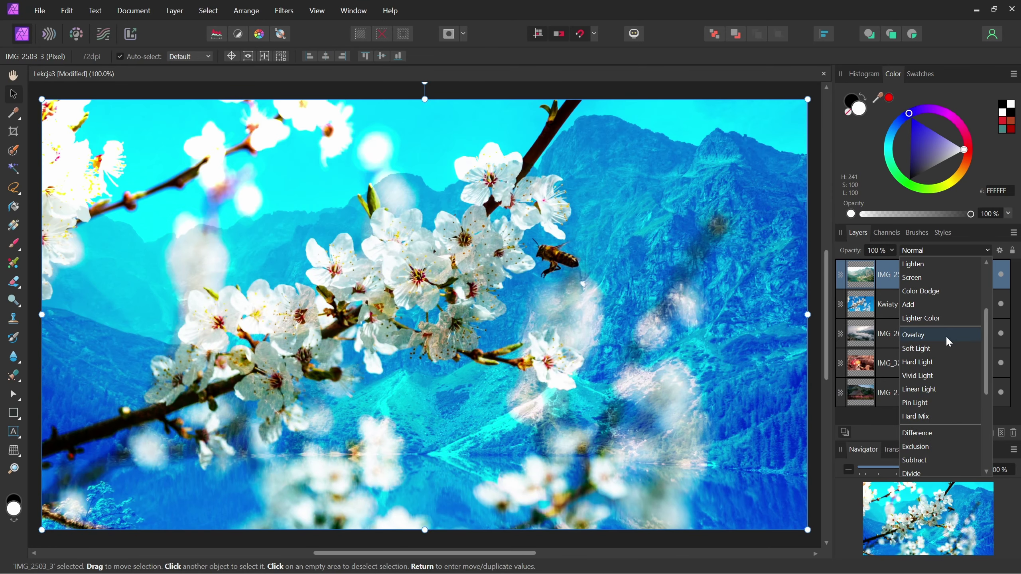
{"action": "scroll", "coordinate": [942, 398], "scroll_direction": "down", "scroll_amount": 2}
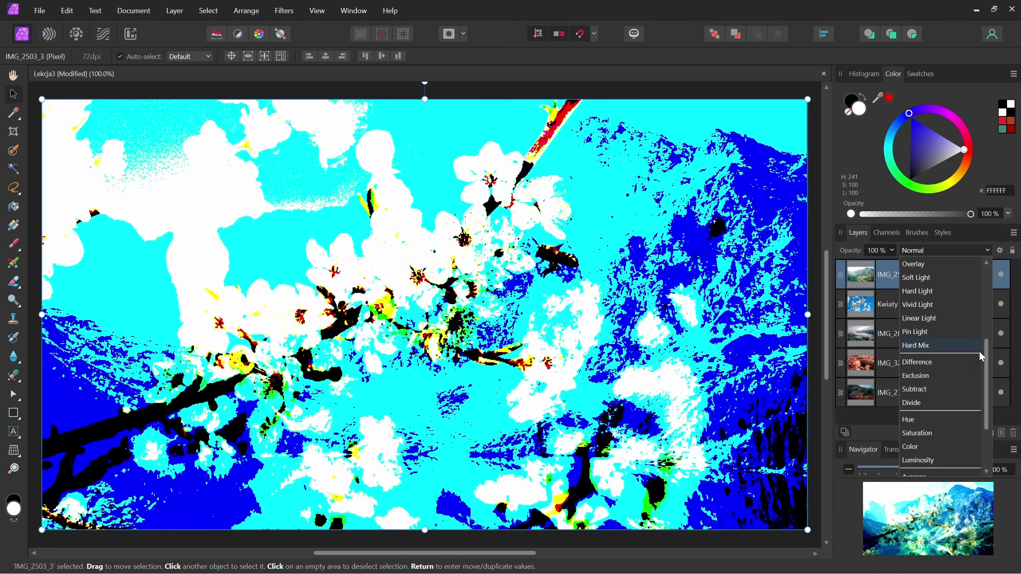
{"action": "scroll", "coordinate": [986, 336], "scroll_direction": "up", "scroll_amount": 2}
{"action": "scroll", "coordinate": [986, 334], "scroll_direction": "up", "scroll_amount": 2}
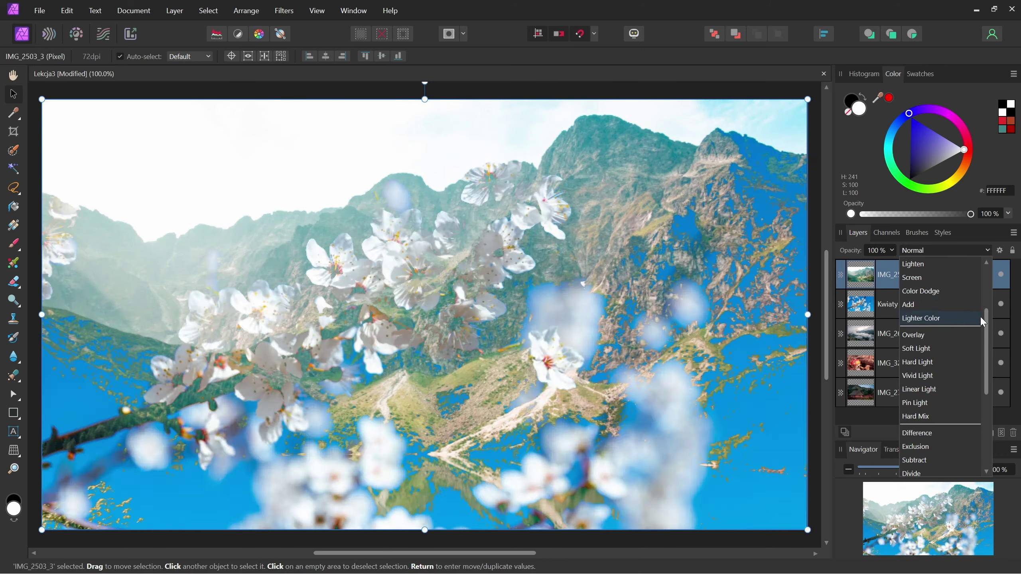
{"action": "scroll", "coordinate": [979, 316], "scroll_direction": "up", "scroll_amount": 5}
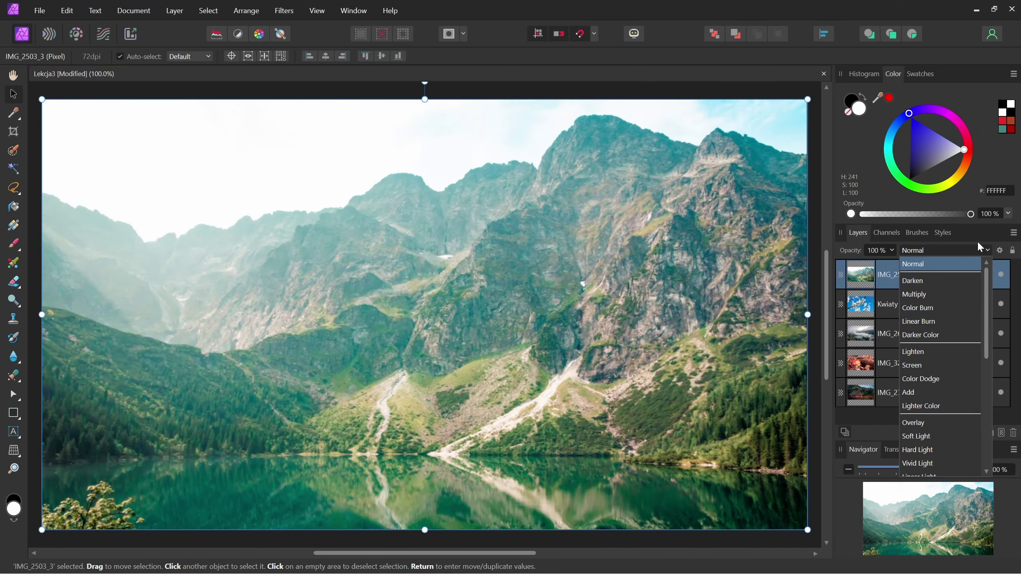
{"action": "left_click", "coordinate": [986, 249]}
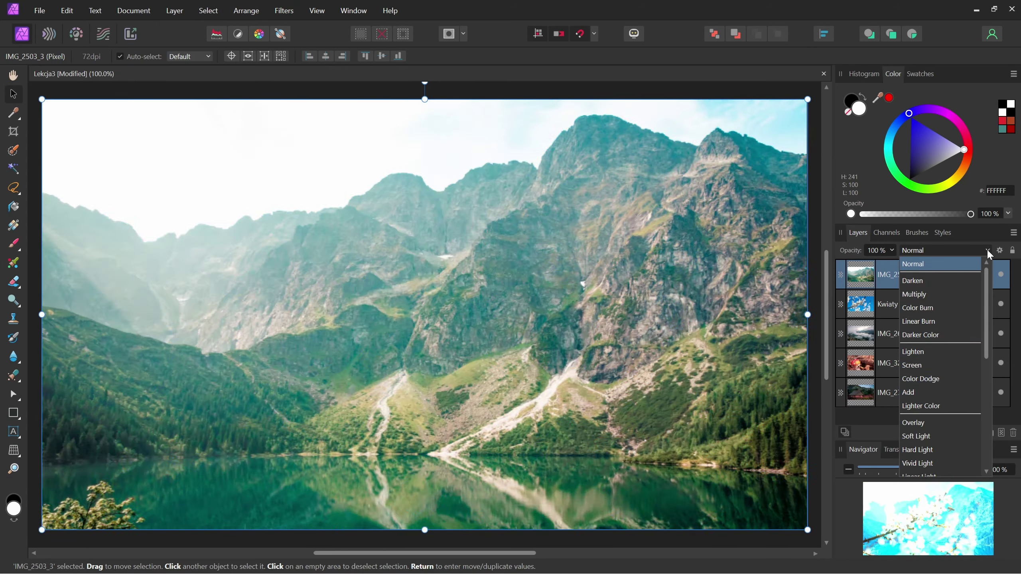
{"action": "left_click", "coordinate": [986, 249]}
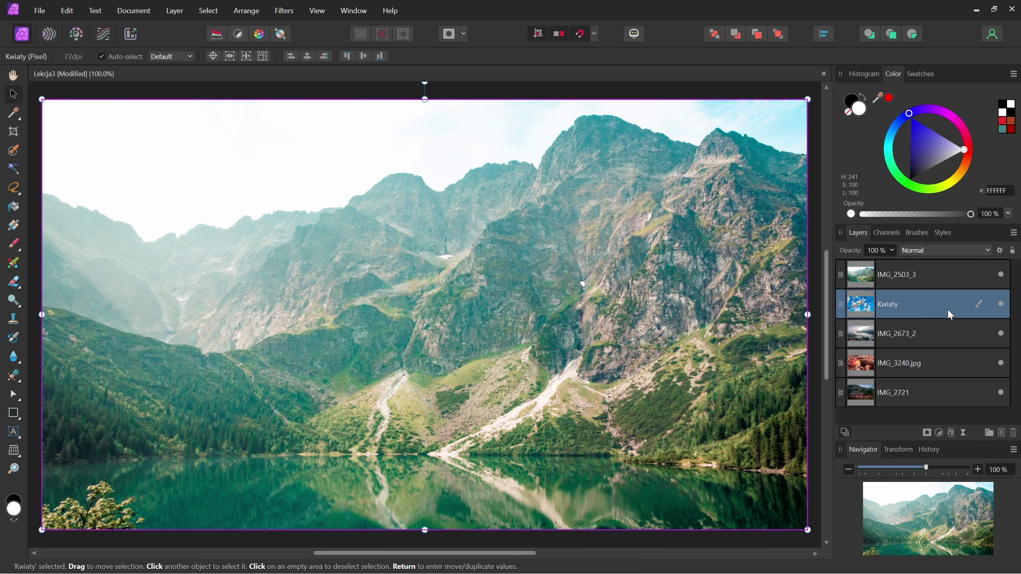
- Move Kwiaty to the top and experiment with its Blend Options source ranges, ending at In 0%, Out 100%
{"action": "left_click_drag", "start_coordinate": [946, 308], "coordinate": [954, 264]}
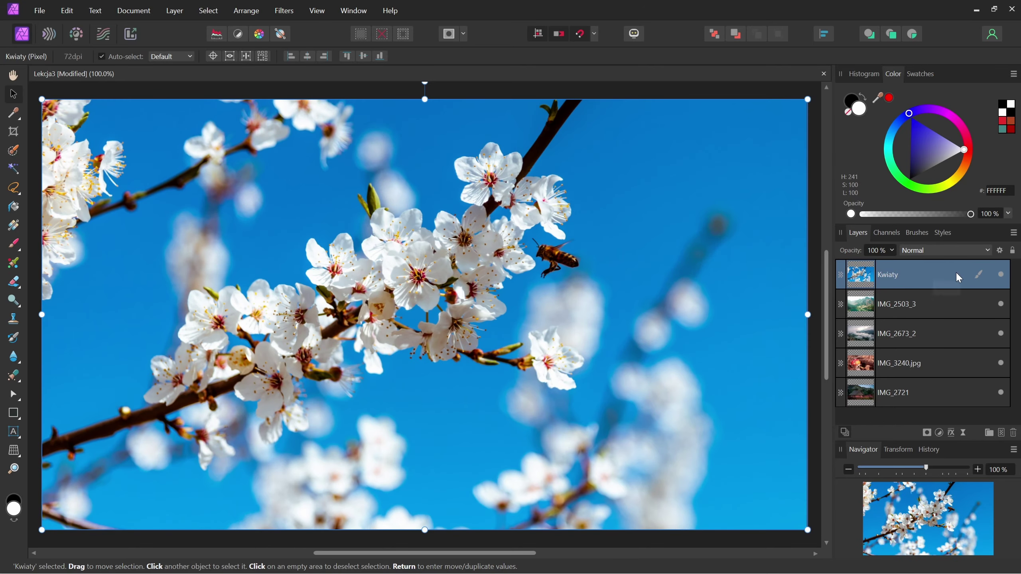
{"action": "left_click", "coordinate": [1000, 250]}
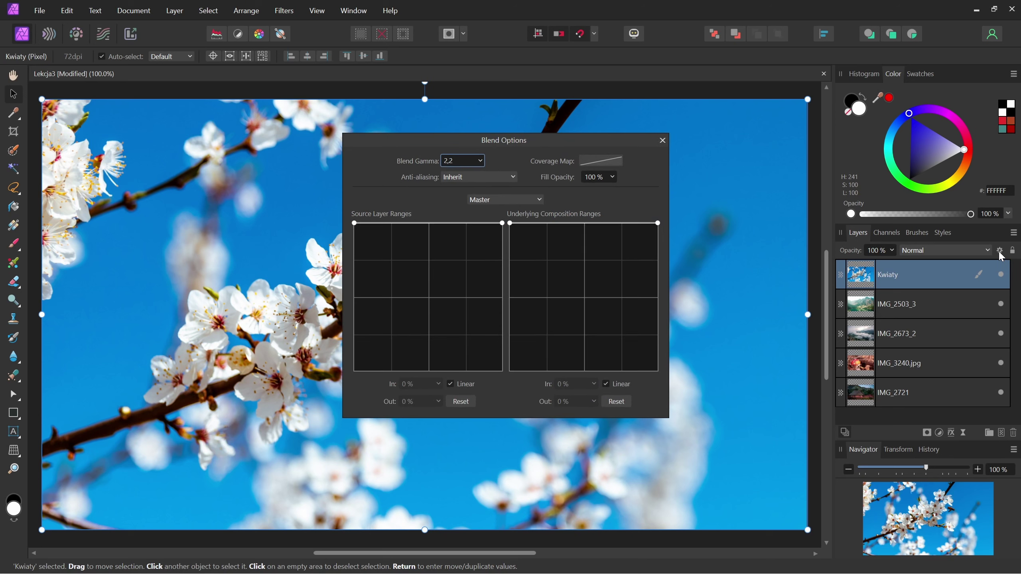
{"action": "left_click_drag", "start_coordinate": [499, 140], "coordinate": [238, 118]}
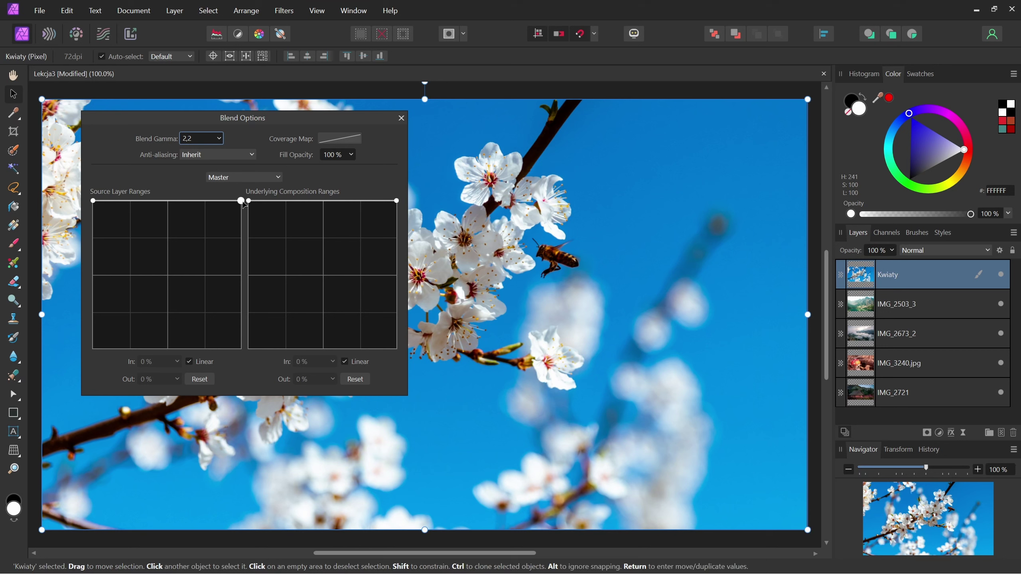
{"action": "left_click_drag", "start_coordinate": [242, 204], "coordinate": [254, 367]}
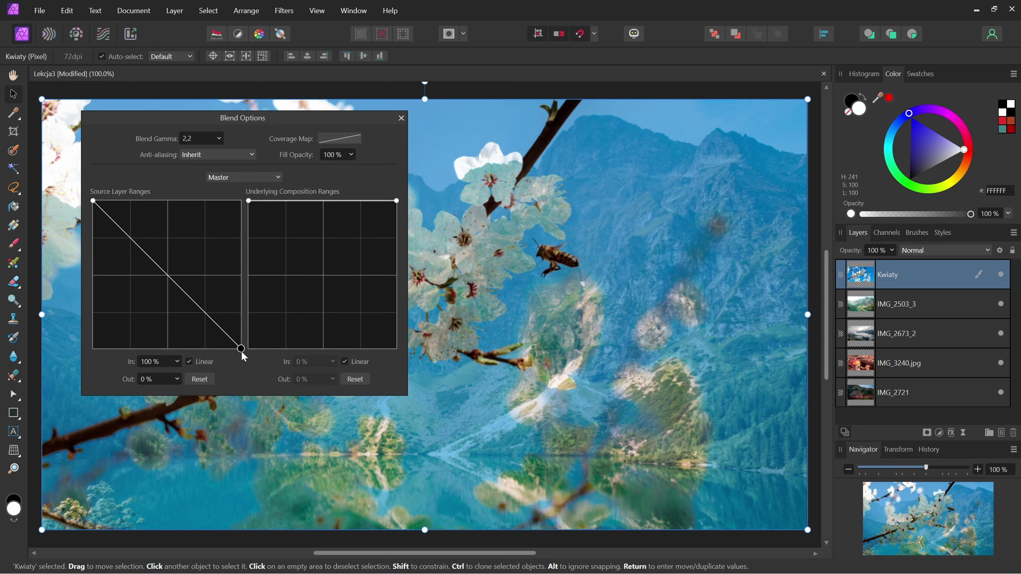
{"action": "left_click_drag", "start_coordinate": [241, 348], "coordinate": [257, 201]}
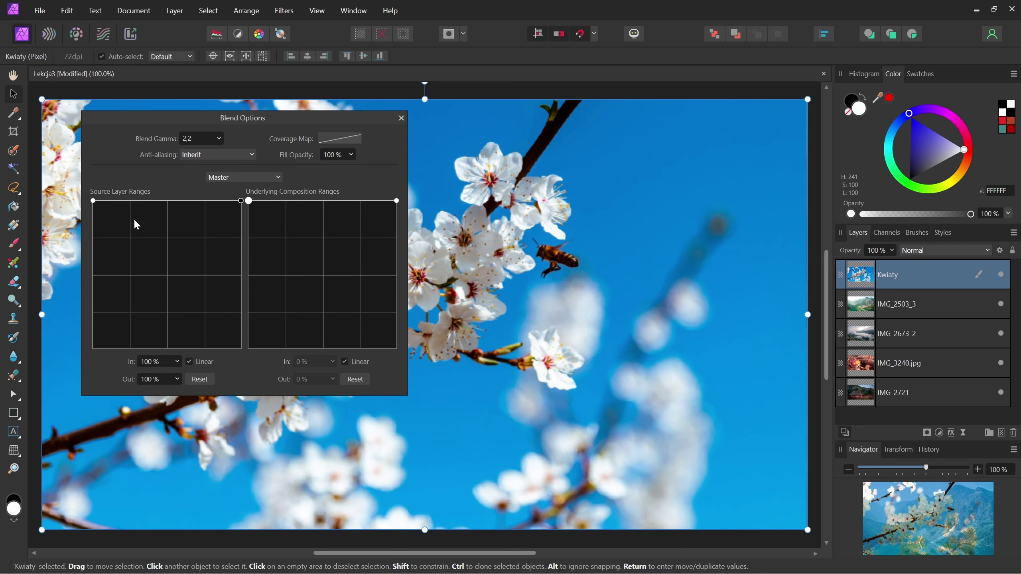
{"action": "mouse_move", "coordinate": [93, 201]}
{"action": "left_mouse_down"}
{"action": "mouse_move", "coordinate": [93, 348]}
{"action": "mouse_move", "coordinate": [93, 200]}
{"action": "left_mouse_up"}
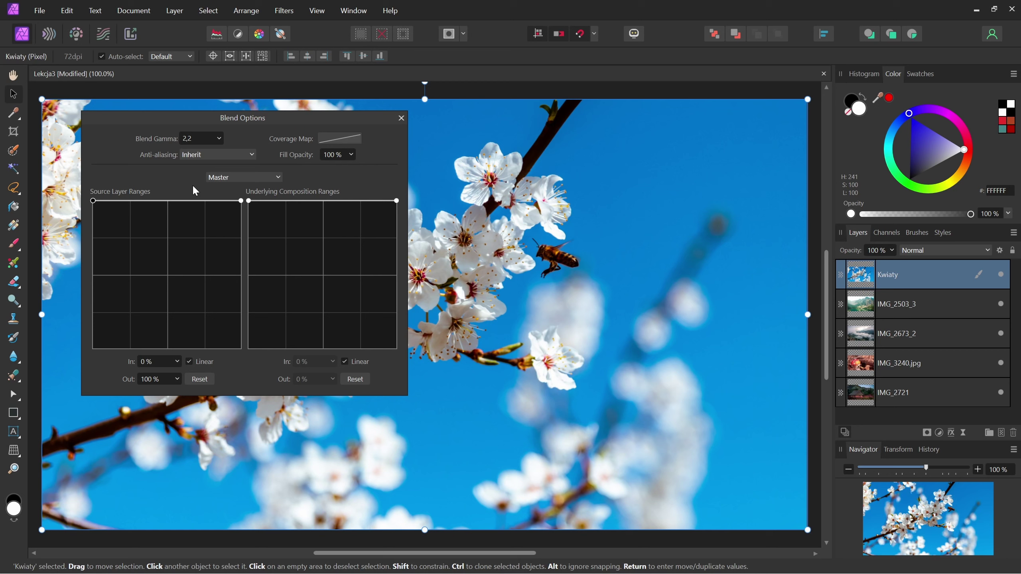
- Switch blend ranges to the Blue channel, fade high- and low-blue flower areas, then reset
{"action": "left_click", "coordinate": [280, 179]}
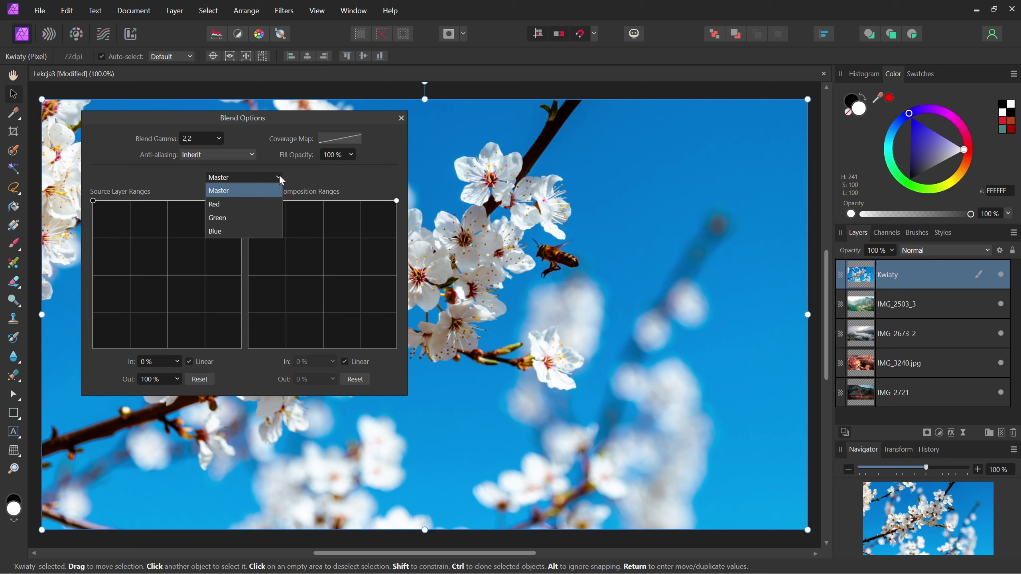
{"action": "left_click", "coordinate": [258, 232]}
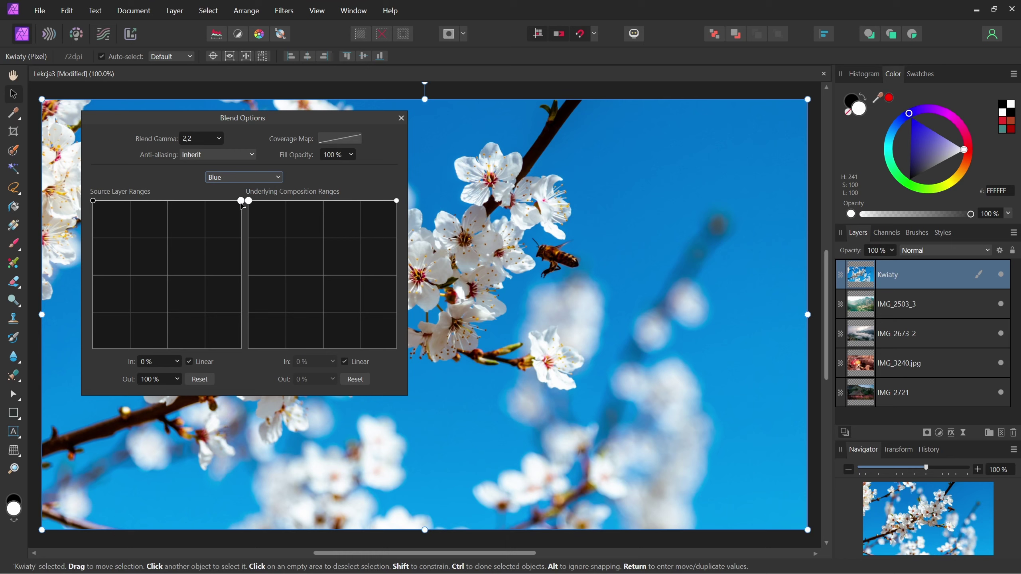
{"action": "mouse_move", "coordinate": [240, 201]}
{"action": "left_mouse_down"}
{"action": "mouse_move", "coordinate": [250, 348]}
{"action": "mouse_move", "coordinate": [293, 301]}
{"action": "mouse_move", "coordinate": [245, 202]}
{"action": "left_mouse_up"}
{"action": "left_click_drag", "start_coordinate": [93, 204], "coordinate": [76, 349]}
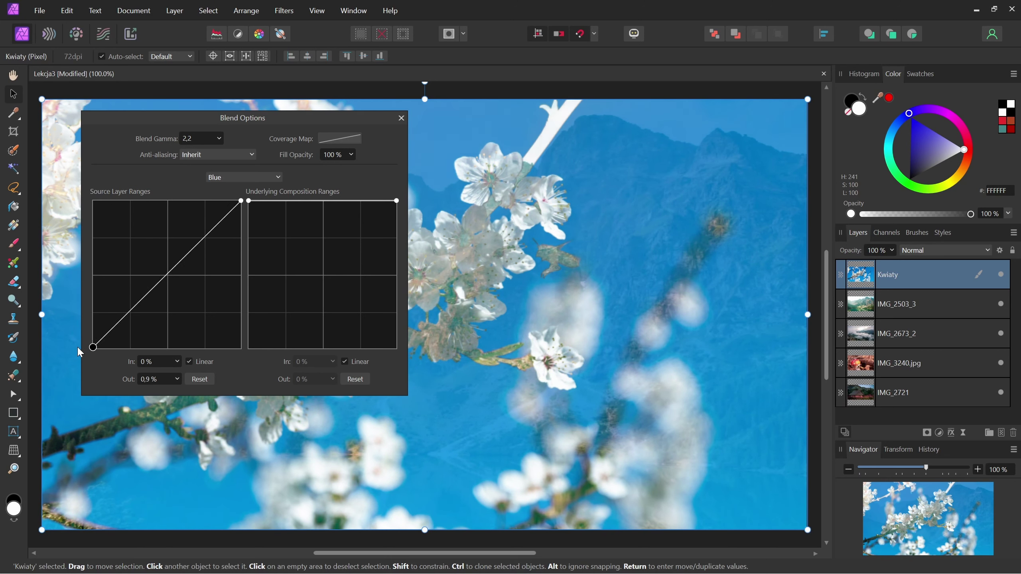
{"action": "left_click_drag", "start_coordinate": [75, 351], "coordinate": [60, 266]}
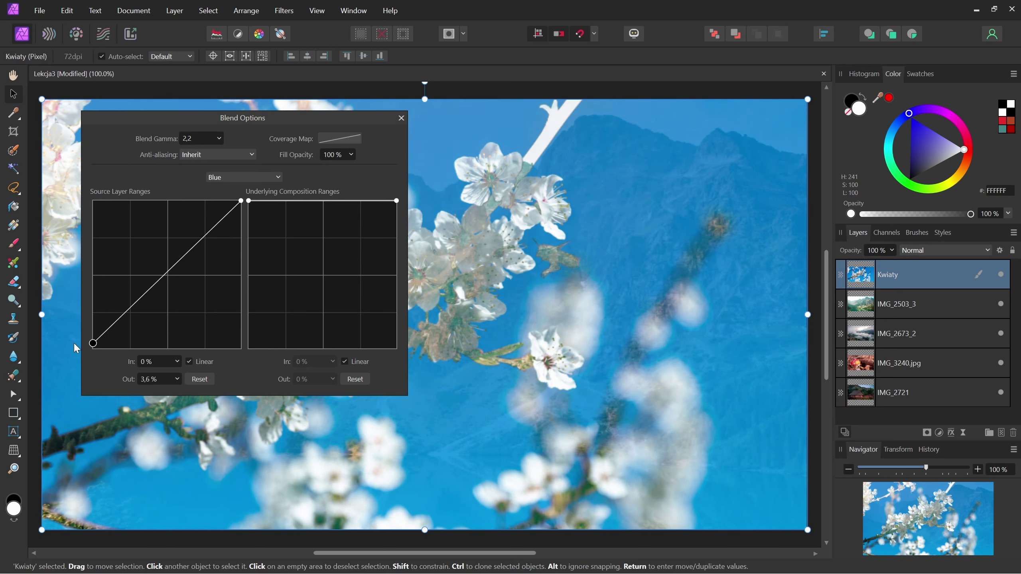
{"action": "left_click", "coordinate": [199, 379]}
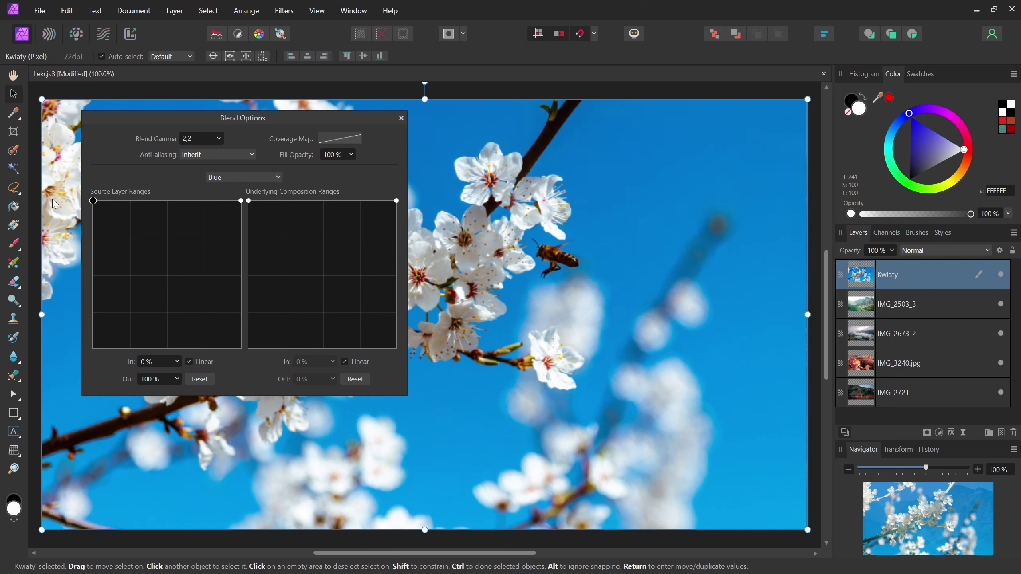
- Make Kwiaty's blue sky transparent to show the mountains, then restore opacity and delete the extra node
{"action": "mouse_move", "coordinate": [241, 201]}
{"action": "left_mouse_down"}
{"action": "mouse_move", "coordinate": [246, 346]}
{"action": "mouse_move", "coordinate": [220, 266]}
{"action": "mouse_move", "coordinate": [228, 200]}
{"action": "mouse_move", "coordinate": [208, 200]}
{"action": "left_mouse_up"}
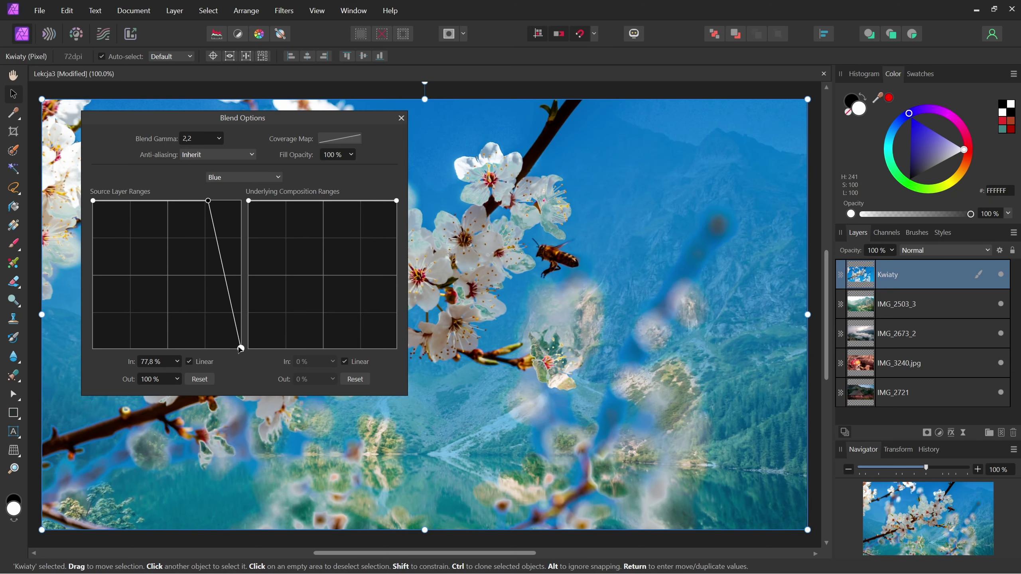
{"action": "left_click_drag", "start_coordinate": [240, 346], "coordinate": [212, 349]}
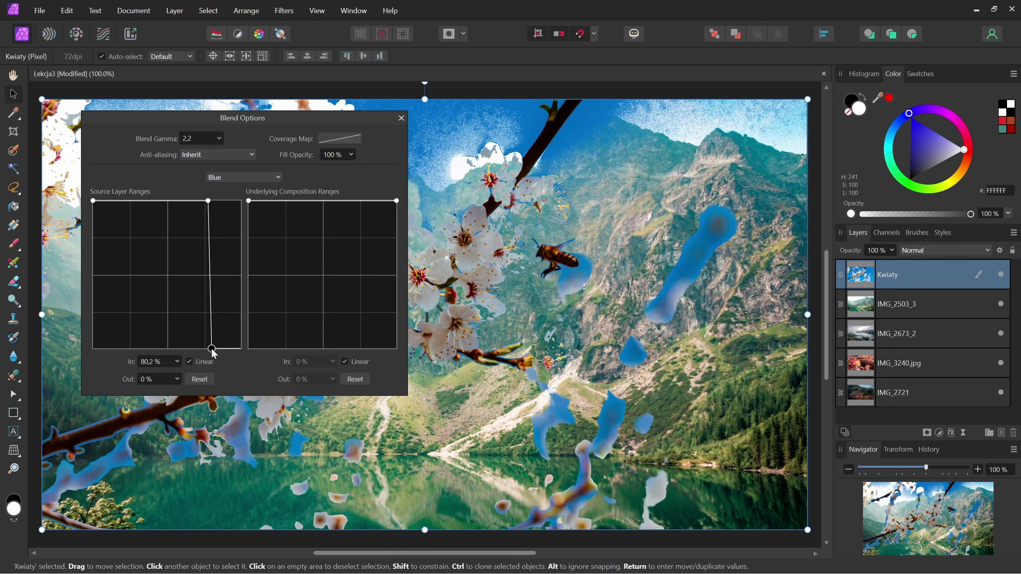
{"action": "mouse_move", "coordinate": [208, 200]}
{"action": "left_mouse_down"}
{"action": "mouse_move", "coordinate": [180, 202]}
{"action": "mouse_move", "coordinate": [204, 202]}
{"action": "left_mouse_up"}
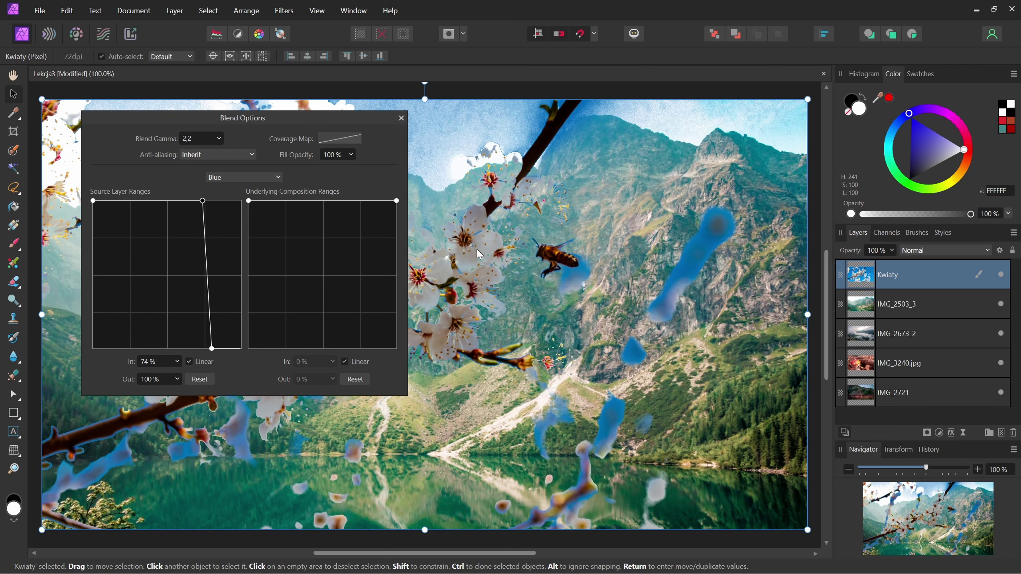
{"action": "mouse_move", "coordinate": [208, 353]}
{"action": "left_mouse_down"}
{"action": "mouse_move", "coordinate": [239, 351]}
{"action": "mouse_move", "coordinate": [203, 359]}
{"action": "mouse_move", "coordinate": [256, 258]}
{"action": "mouse_move", "coordinate": [271, 183]}
{"action": "left_mouse_up"}
{"action": "left_click", "coordinate": [202, 200]}
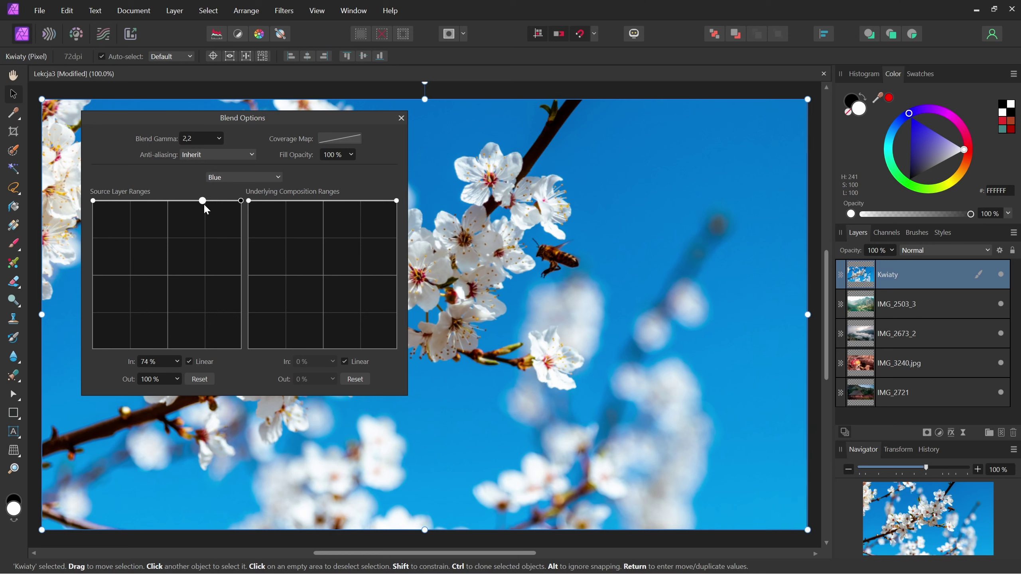
{"action": "key", "text": "Delete"}
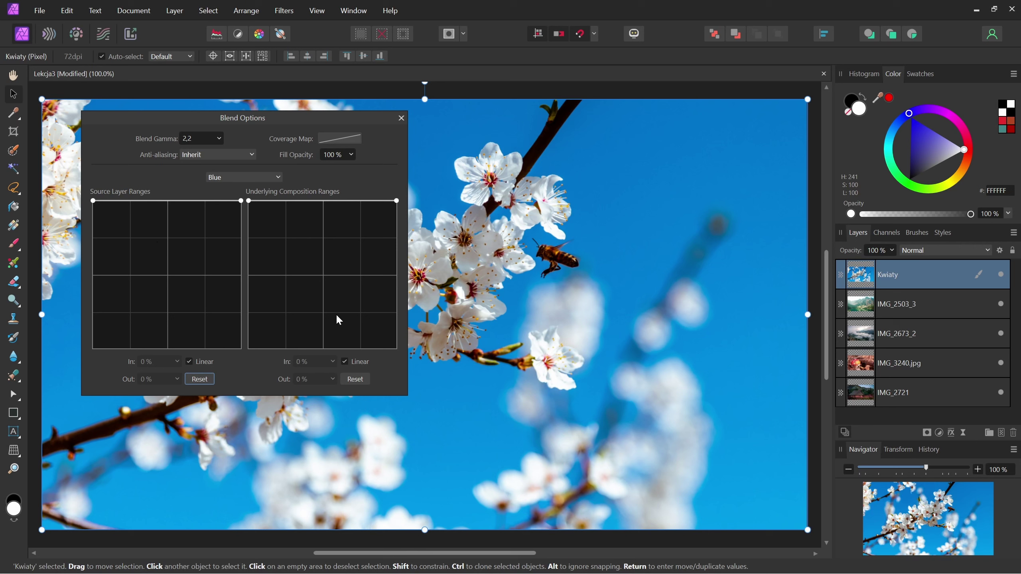
- Switch to the Red channel and adjust Underlying Composition Ranges to show mountains through the flowers
{"action": "left_click", "coordinate": [275, 179]}
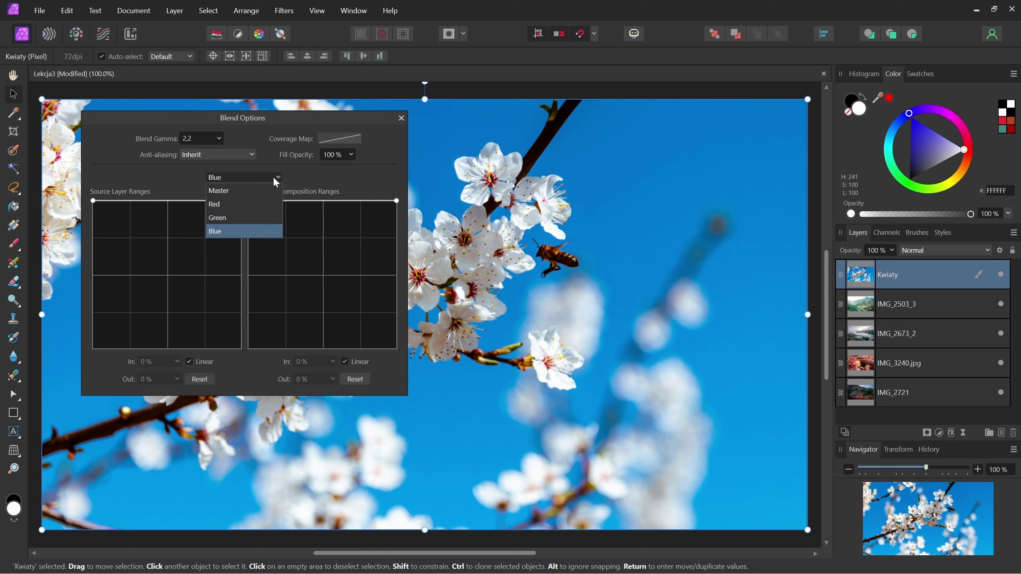
{"action": "left_click", "coordinate": [261, 205]}
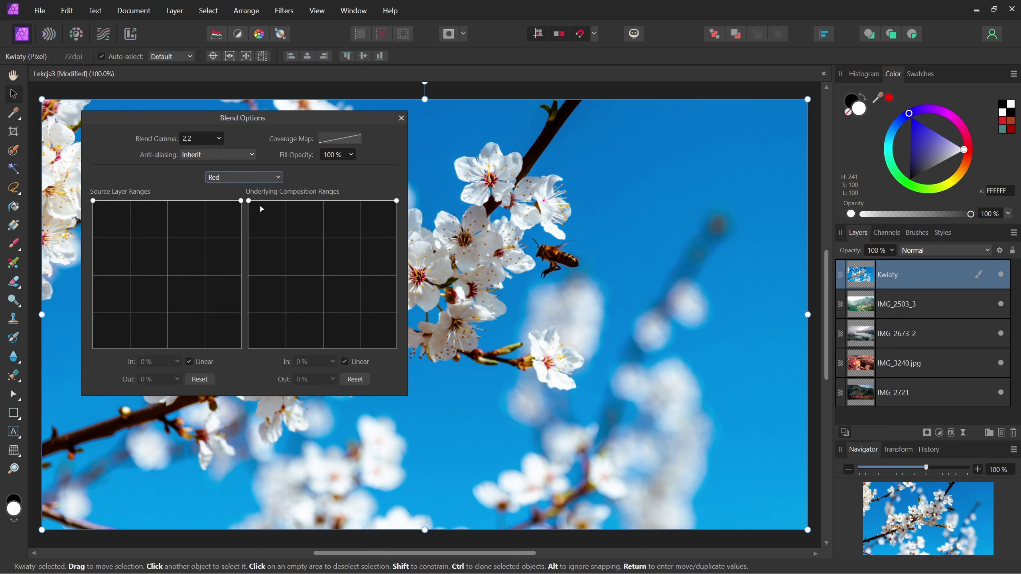
{"action": "left_click_drag", "start_coordinate": [396, 201], "coordinate": [412, 357]}
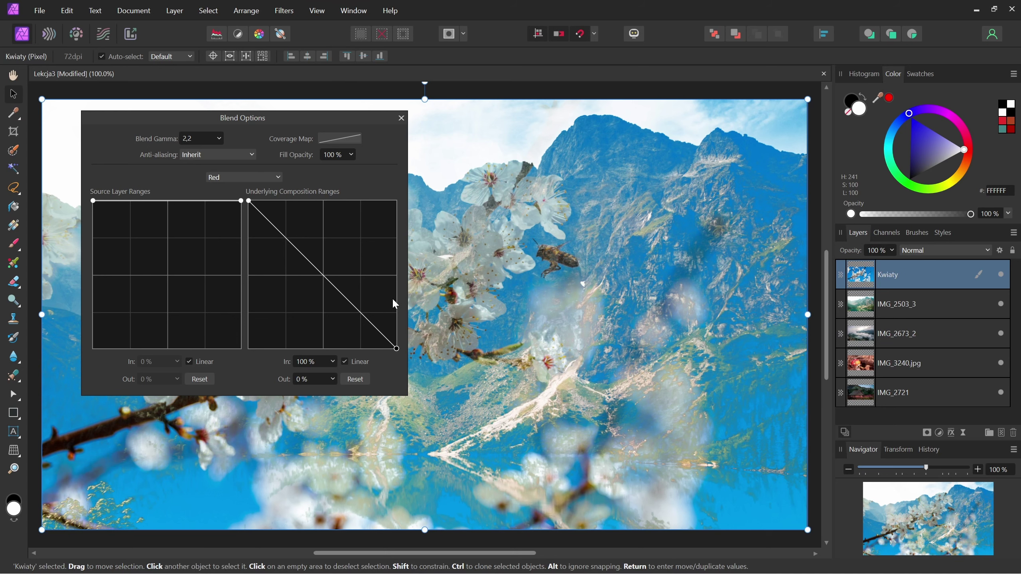
{"action": "left_click_drag", "start_coordinate": [397, 348], "coordinate": [398, 199]}
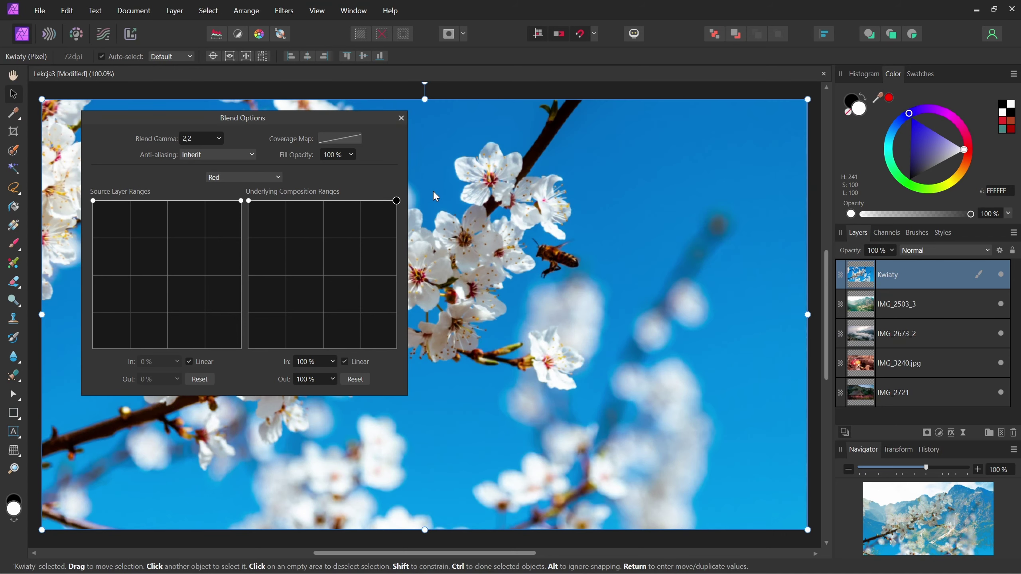
{"action": "left_click_drag", "start_coordinate": [249, 200], "coordinate": [235, 348]}
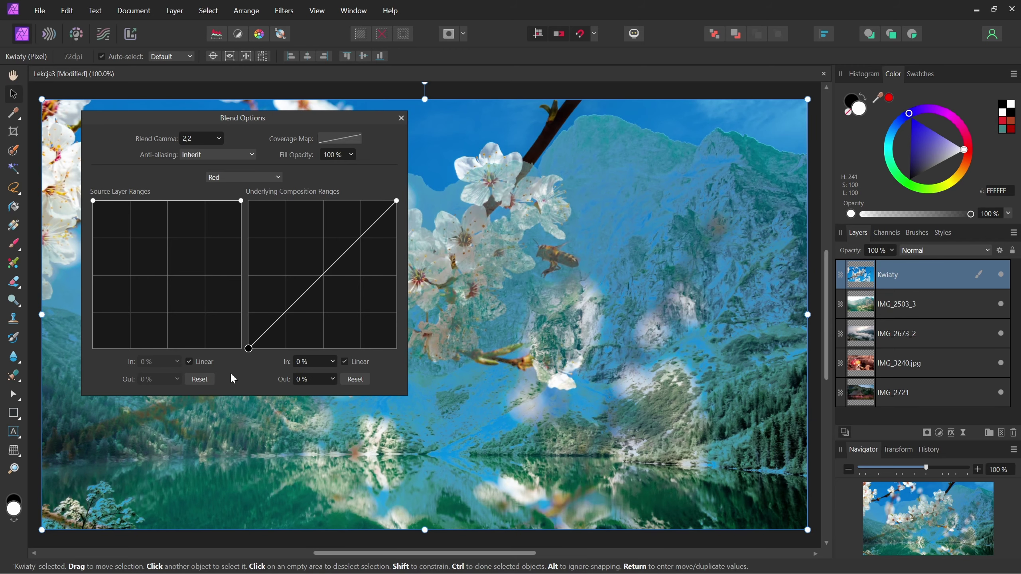
{"action": "left_click_drag", "start_coordinate": [227, 354], "coordinate": [221, 199]}
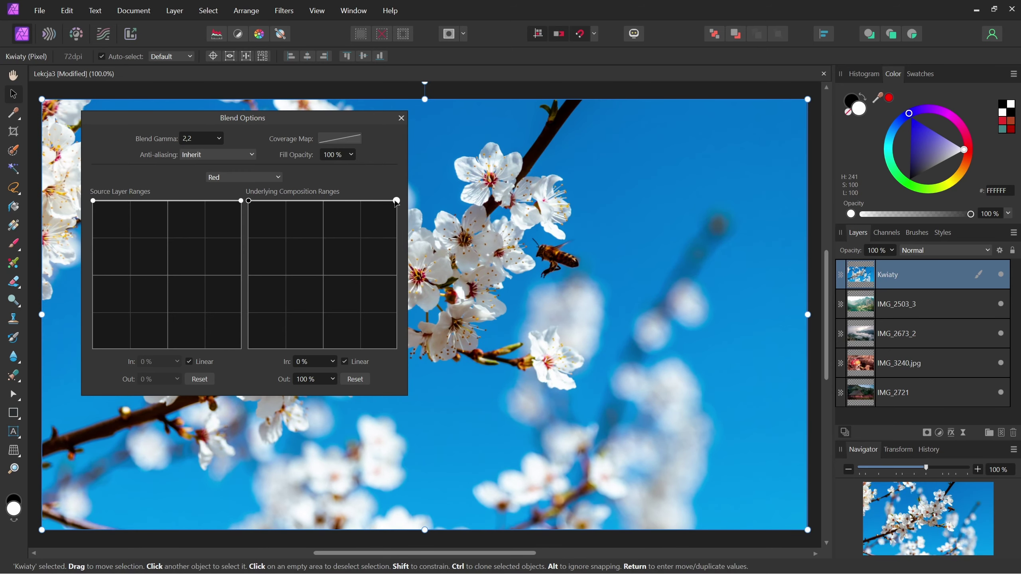
- Restore the Red underlying ranges to full opacity and close Blend Options
{"action": "left_click_drag", "start_coordinate": [397, 200], "coordinate": [407, 366]}
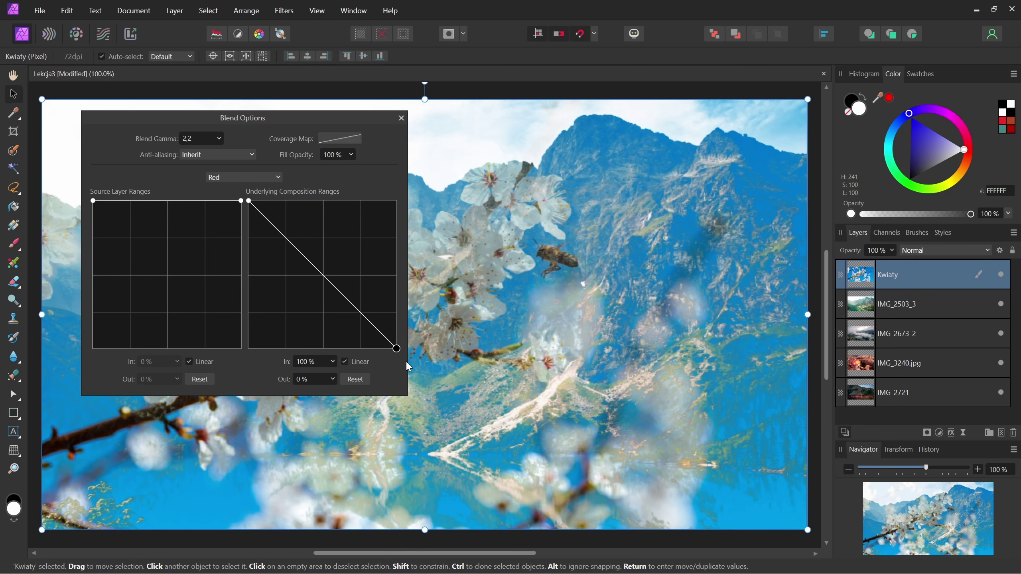
{"action": "left_click_drag", "start_coordinate": [404, 348], "coordinate": [413, 199]}
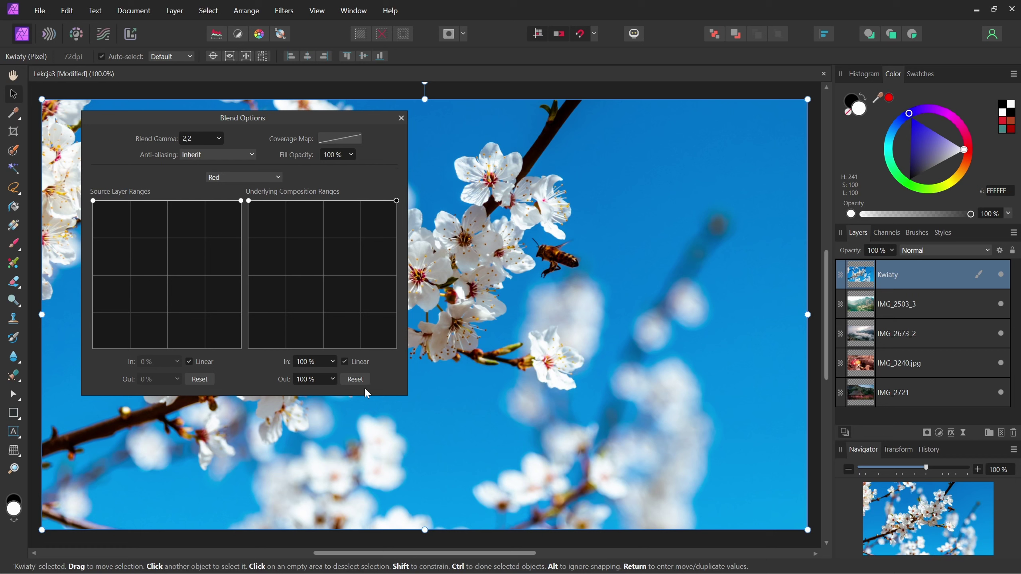
{"action": "left_click", "coordinate": [401, 117]}
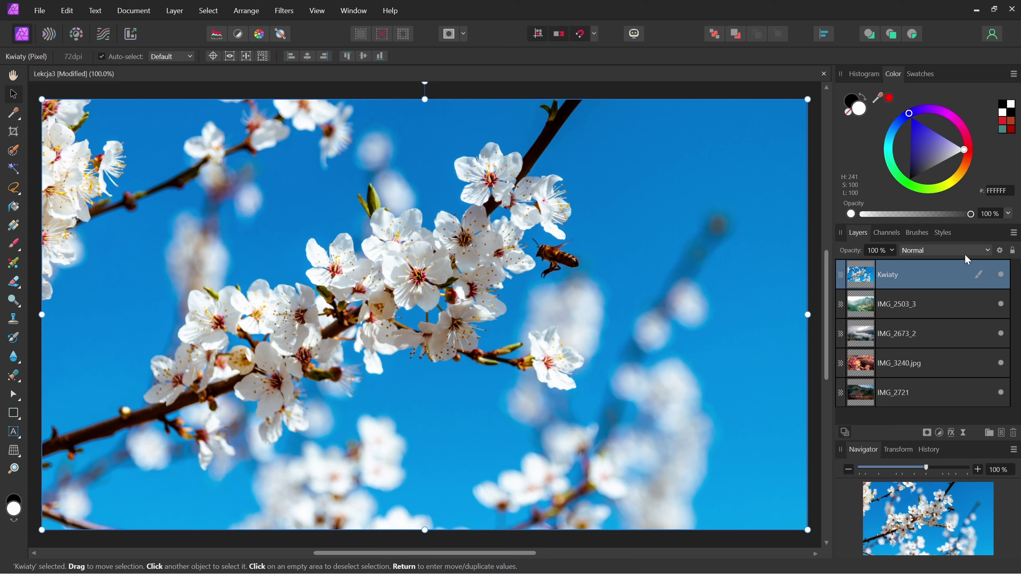
{"action": "left_click", "coordinate": [1013, 251]}
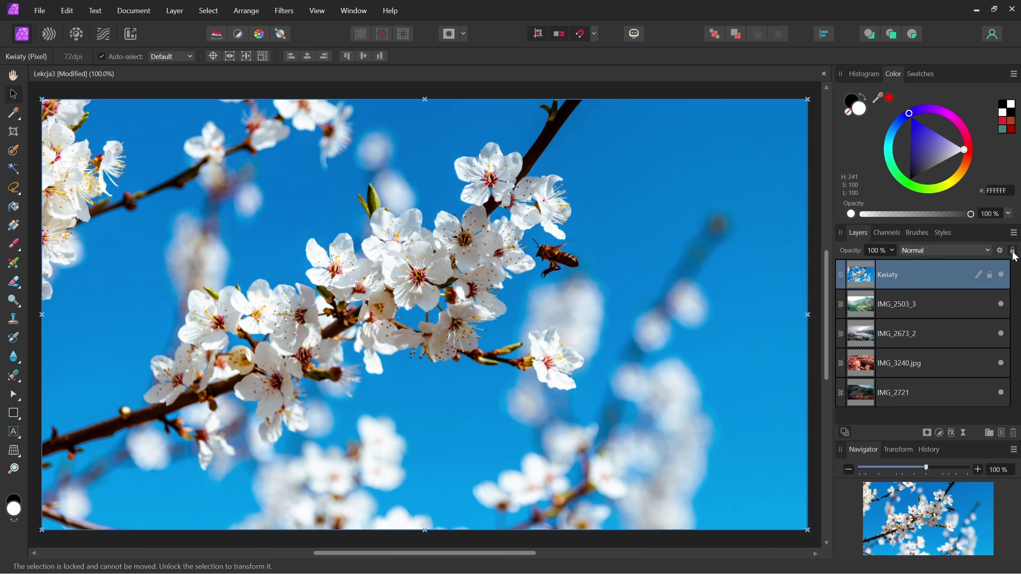
{"action": "left_click", "coordinate": [1013, 252]}
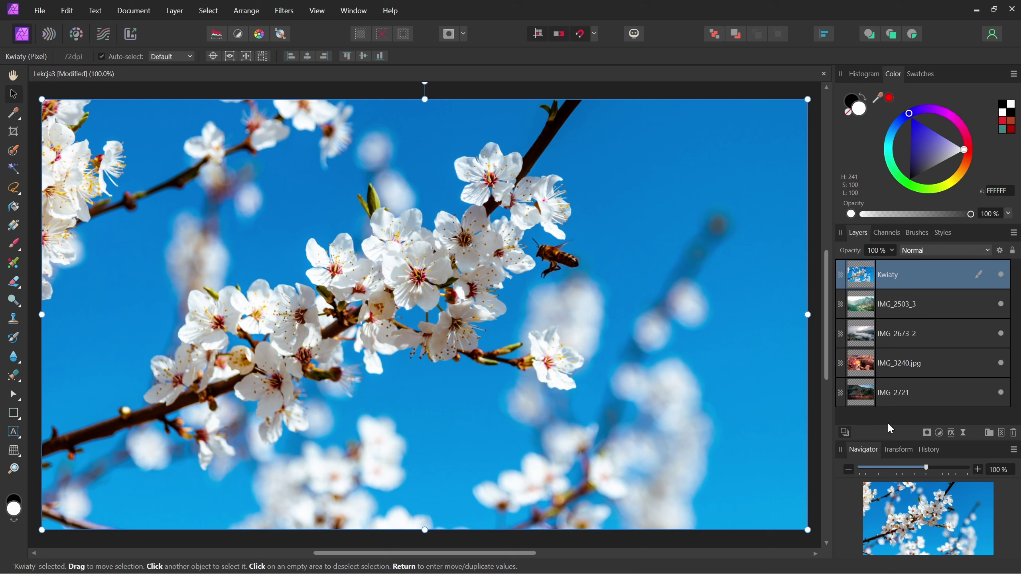
{"action": "left_click", "coordinate": [846, 433]}
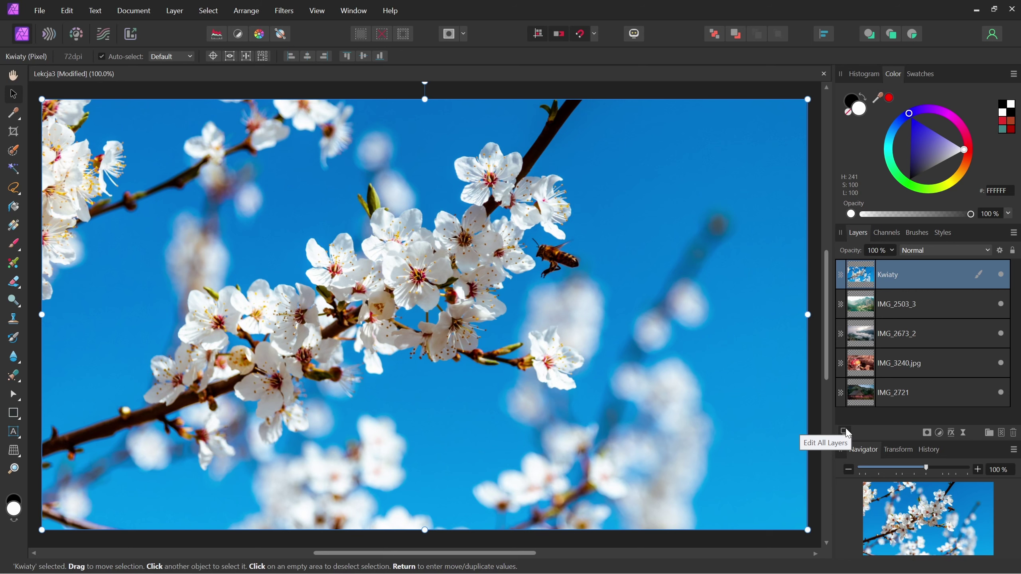
{"action": "left_click", "coordinate": [845, 432]}
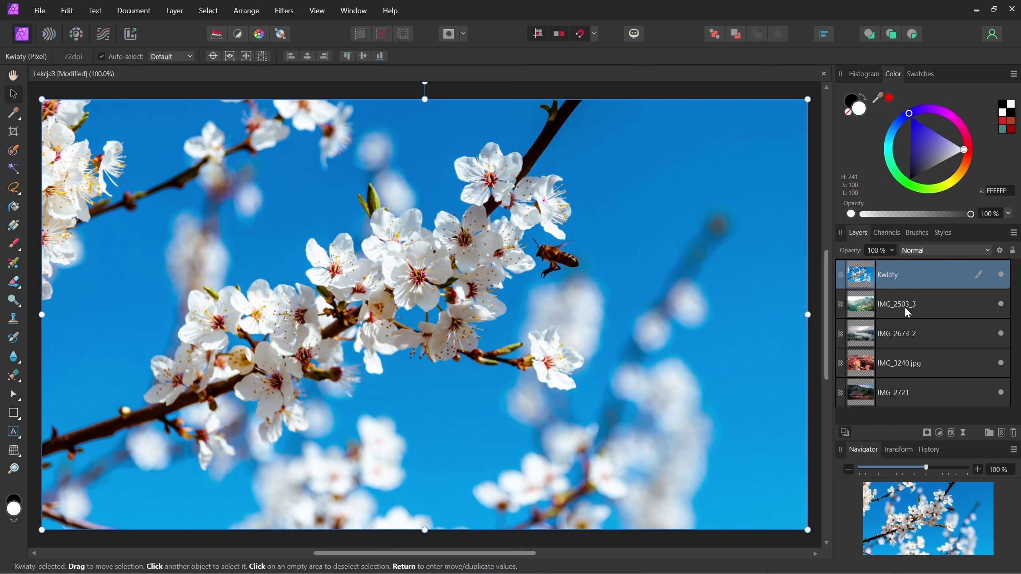
{"action": "left_click_drag", "start_coordinate": [807, 529], "coordinate": [686, 462]}
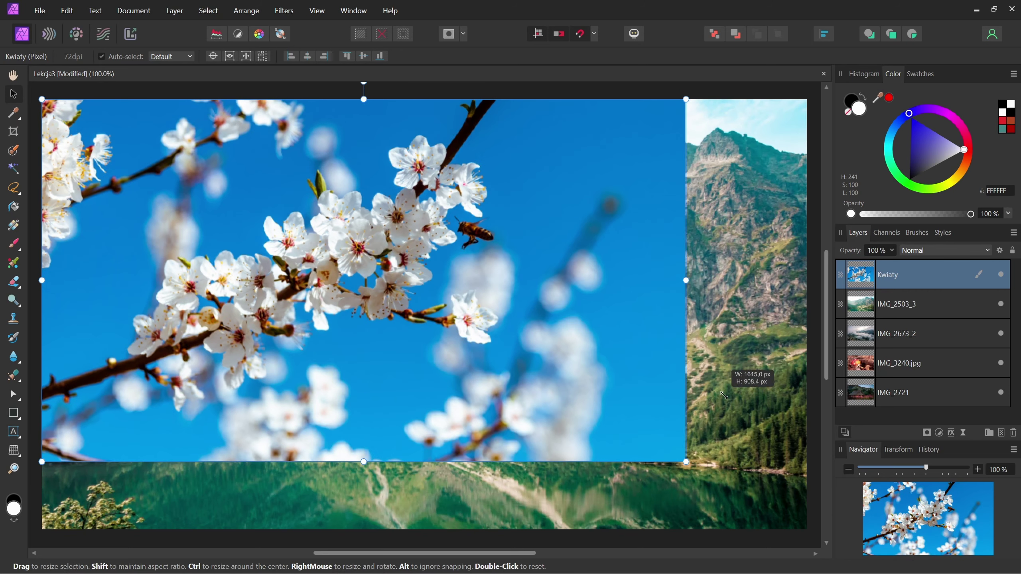
{"action": "left_click", "coordinate": [911, 301]}
{"action": "left_click", "coordinate": [910, 280]}
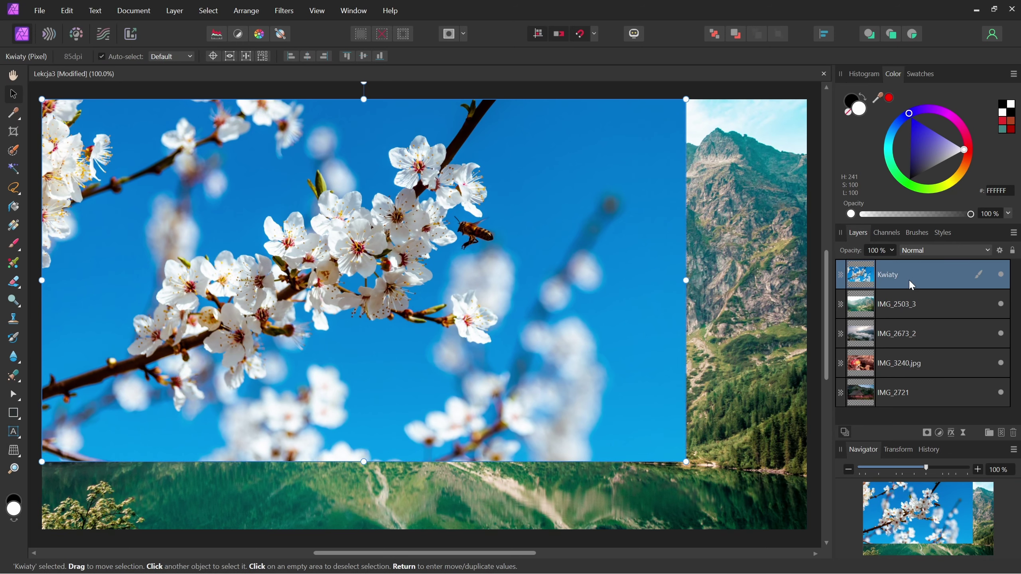
{"action": "key", "text": "ctrl+z"}
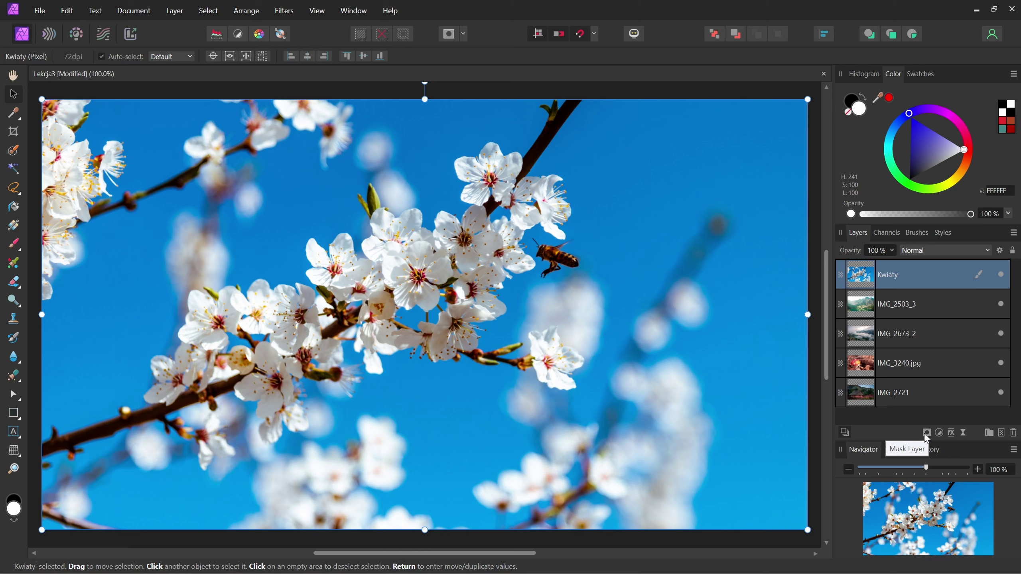
- Add a mask to Kwiaty, expand it to show the Mask, and pick the Paint Brush Tool
{"action": "left_click", "coordinate": [926, 433]}
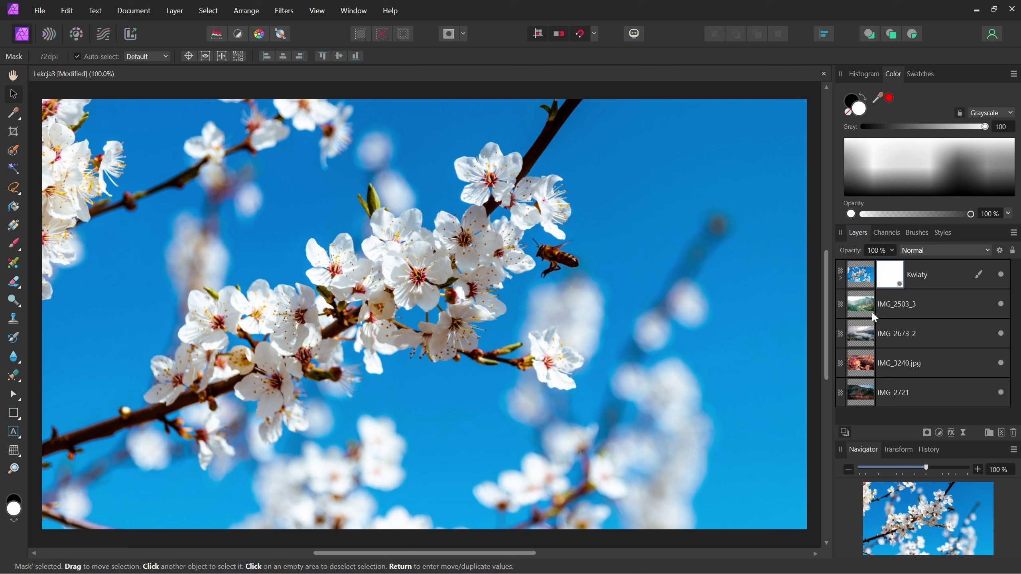
{"action": "mouse_move", "coordinate": [872, 313]}
{"action": "left_mouse_down"}
{"action": "mouse_move", "coordinate": [879, 296]}
{"action": "mouse_move", "coordinate": [900, 301]}
{"action": "left_mouse_up"}
{"action": "left_click", "coordinate": [840, 278]}
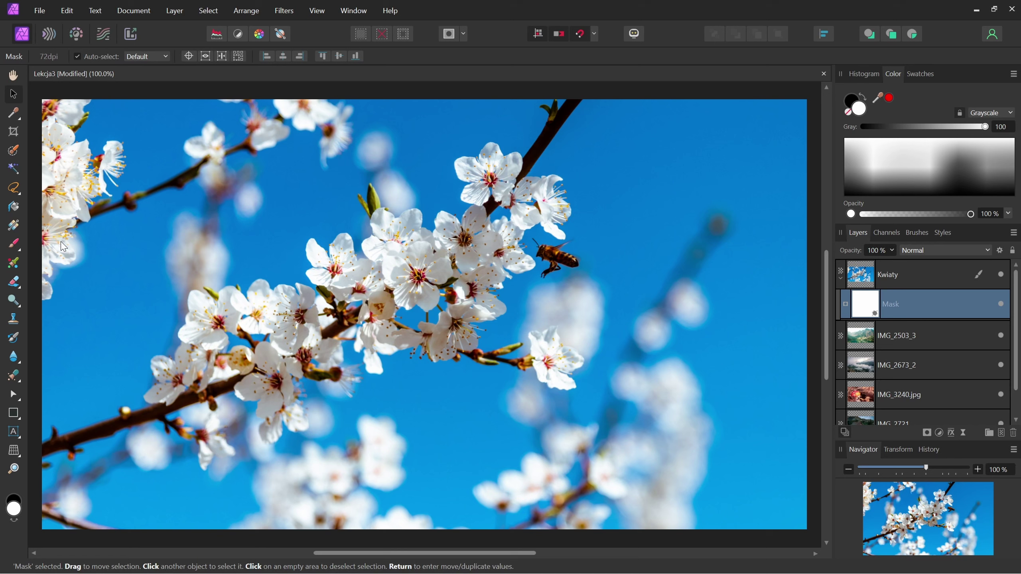
{"action": "left_click", "coordinate": [13, 244]}
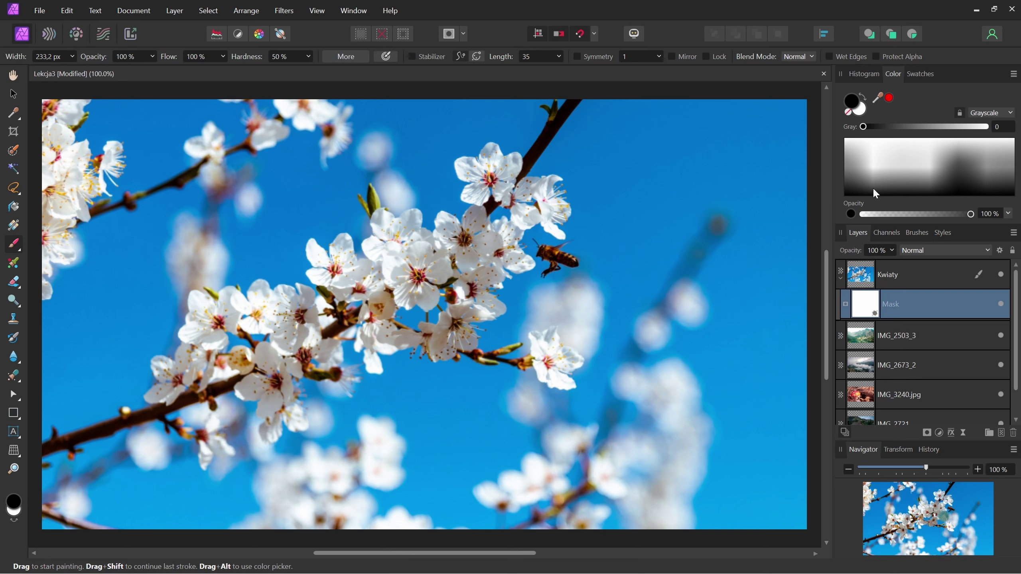
{"action": "left_click", "coordinate": [852, 103]}
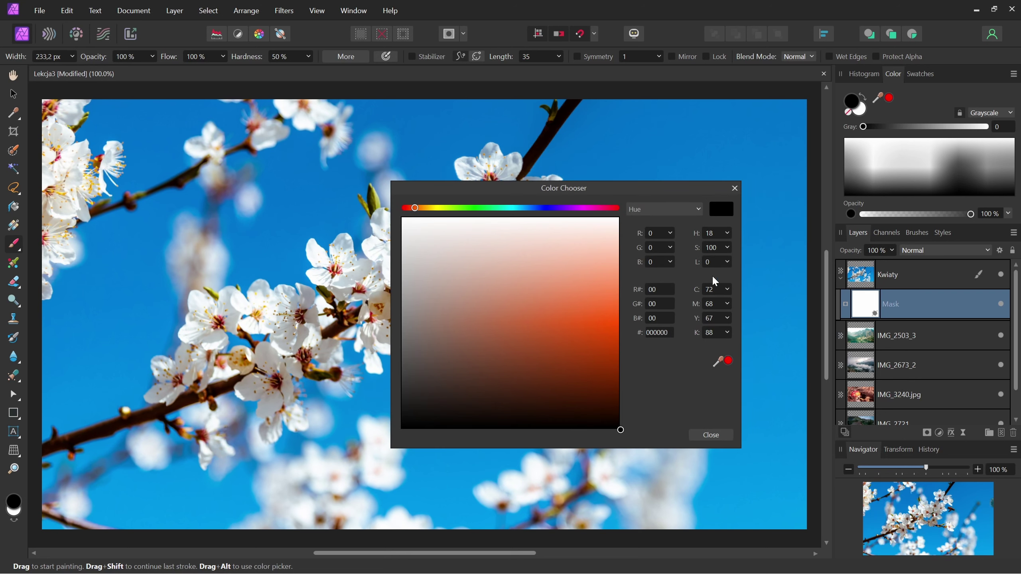
{"action": "left_click", "coordinate": [714, 434]}
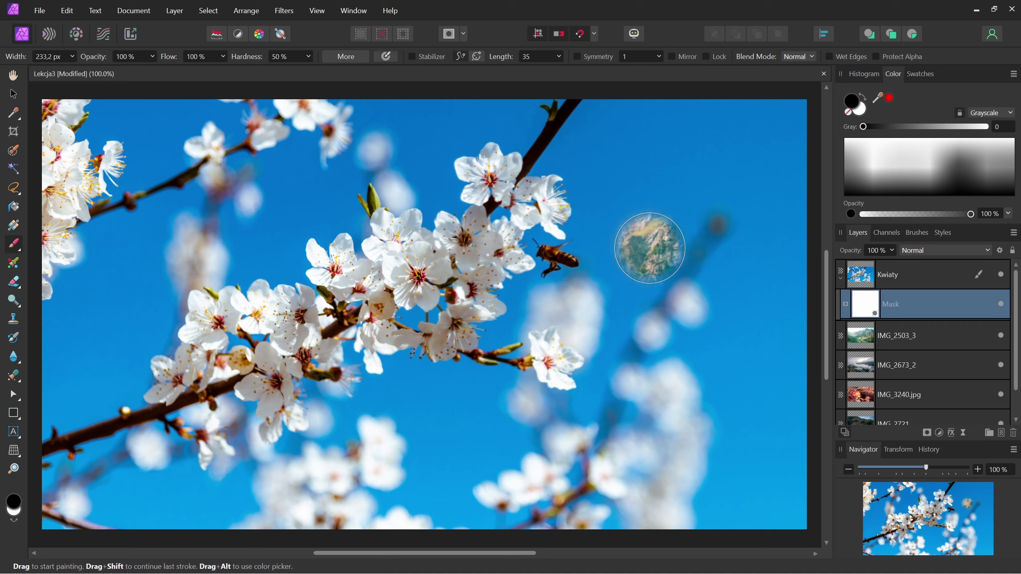
{"action": "mouse_move", "coordinate": [641, 342]}
{"action": "left_mouse_down"}
{"action": "mouse_move", "coordinate": [476, 384]}
{"action": "mouse_move", "coordinate": [679, 425]}
{"action": "left_mouse_up"}
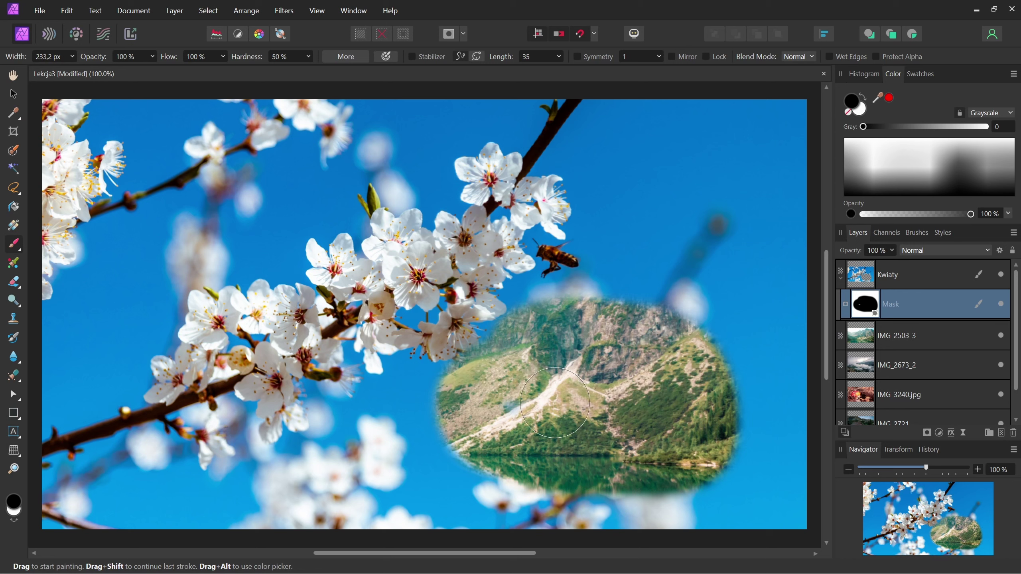
{"action": "left_click_drag", "start_coordinate": [534, 334], "coordinate": [664, 309]}
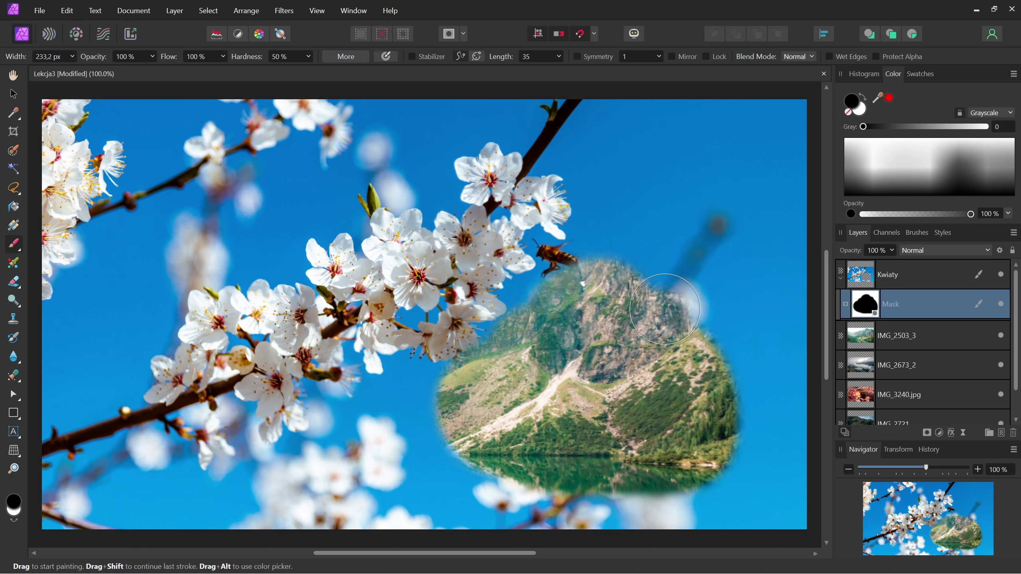
{"action": "left_click", "coordinate": [673, 331]}
{"action": "left_click", "coordinate": [674, 330]}
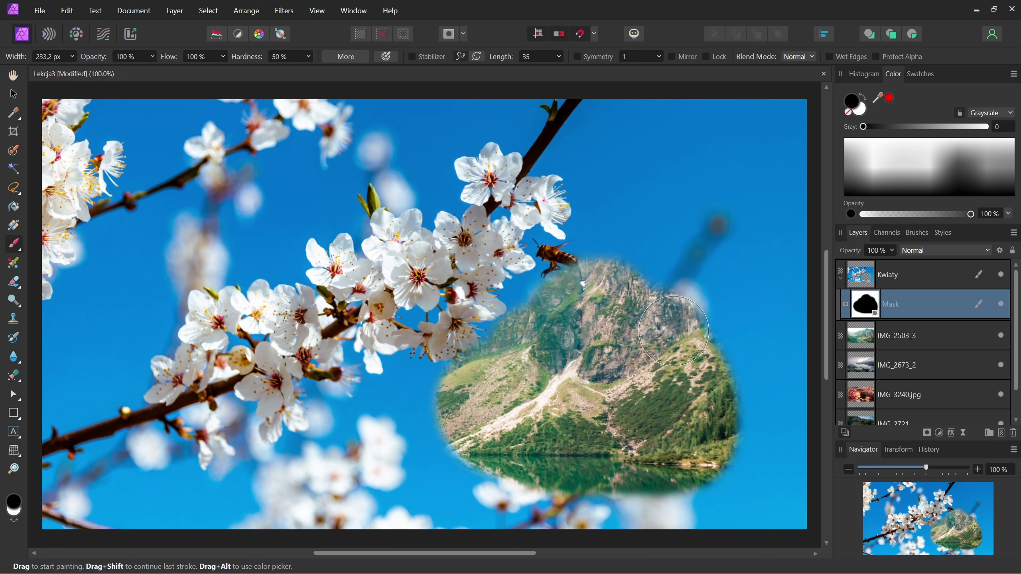
{"action": "key", "text": "ctrl+z"}
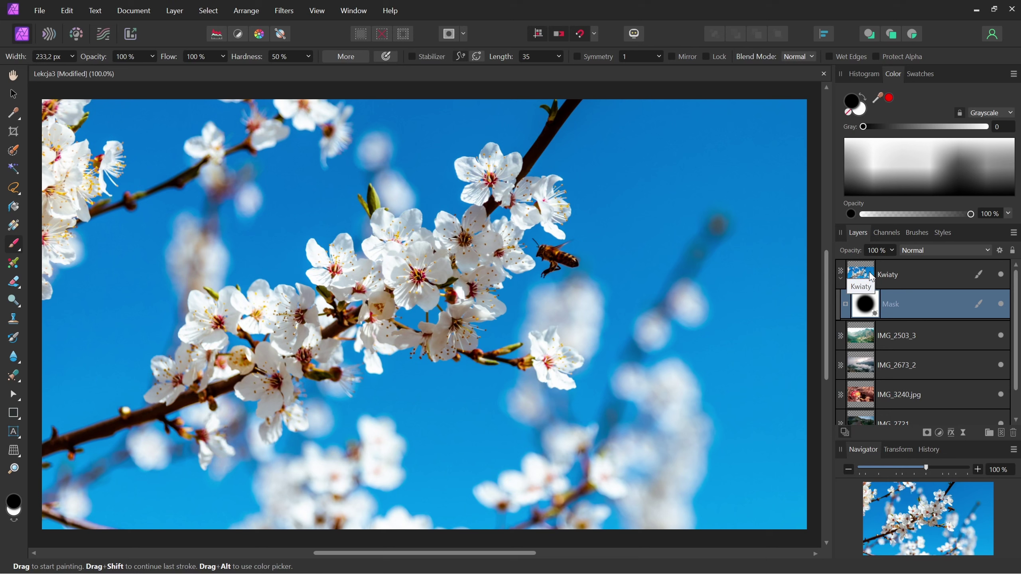
- Paint mid grey on the mask around the bee, then undo the grey strokes
{"action": "left_click", "coordinate": [939, 169]}
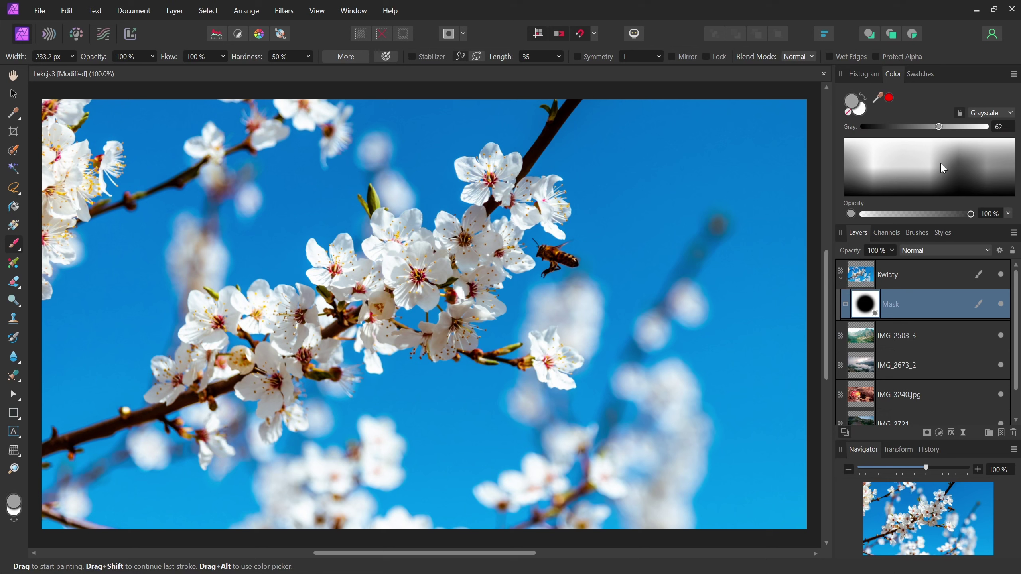
{"action": "left_click_drag", "start_coordinate": [582, 274], "coordinate": [586, 312]}
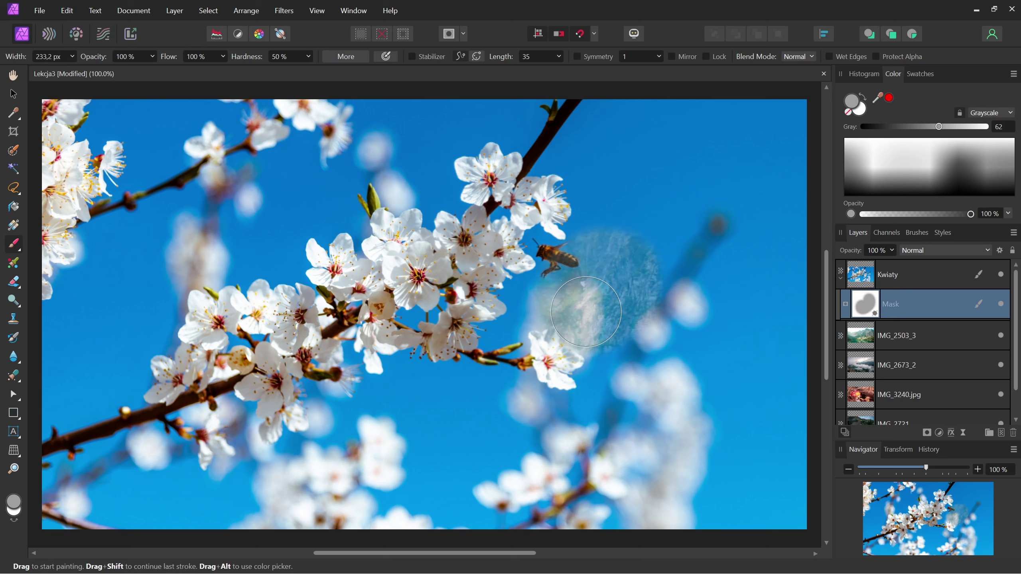
{"action": "mouse_move", "coordinate": [599, 251]}
{"action": "left_mouse_down"}
{"action": "mouse_move", "coordinate": [586, 345]}
{"action": "mouse_move", "coordinate": [644, 335]}
{"action": "left_mouse_up"}
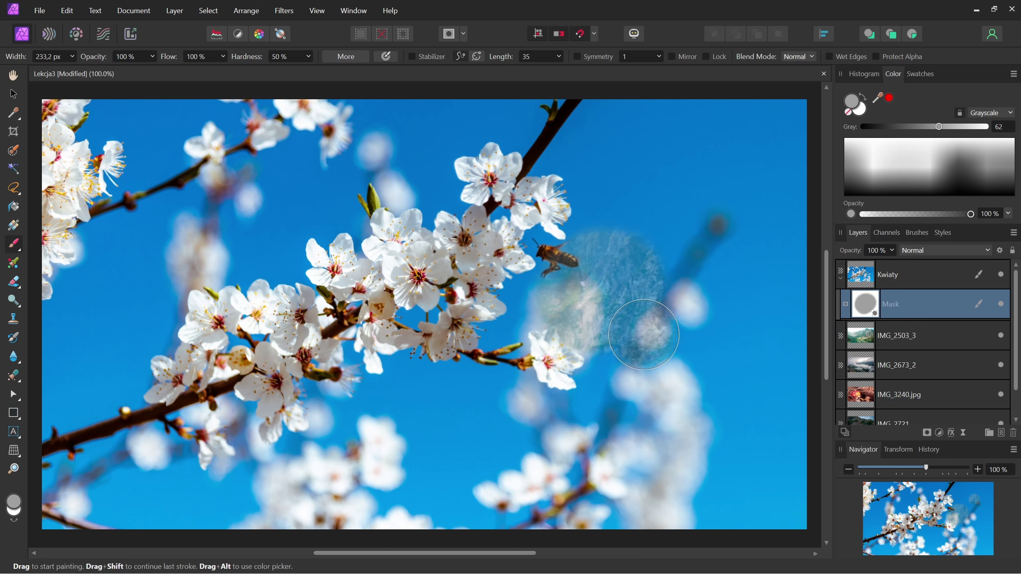
{"action": "key", "text": "ctrl+z"}
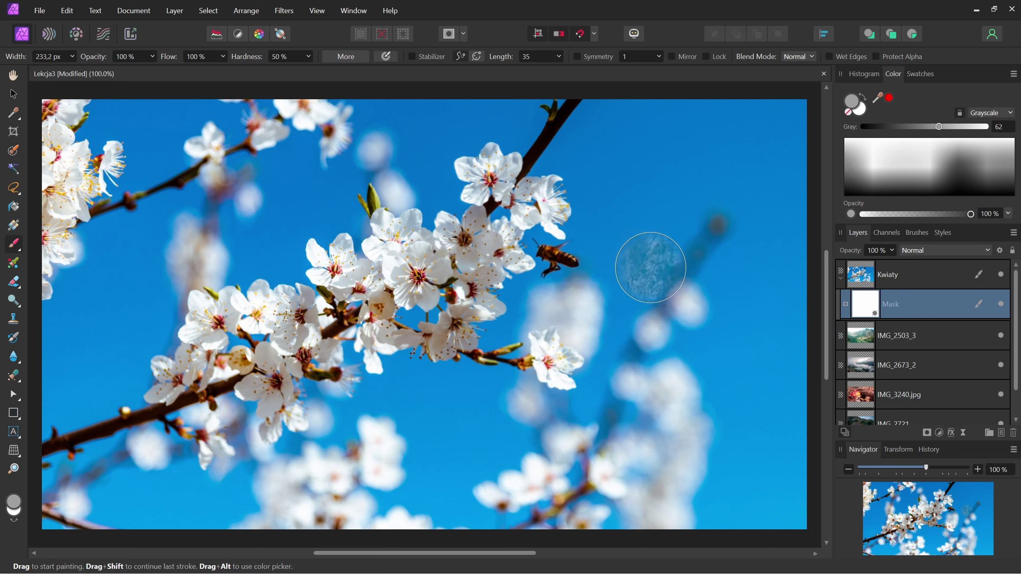
- Paint a black patch right of the bee on the mask, then drag the Mask above Kwiaty
{"action": "left_click", "coordinate": [966, 188]}
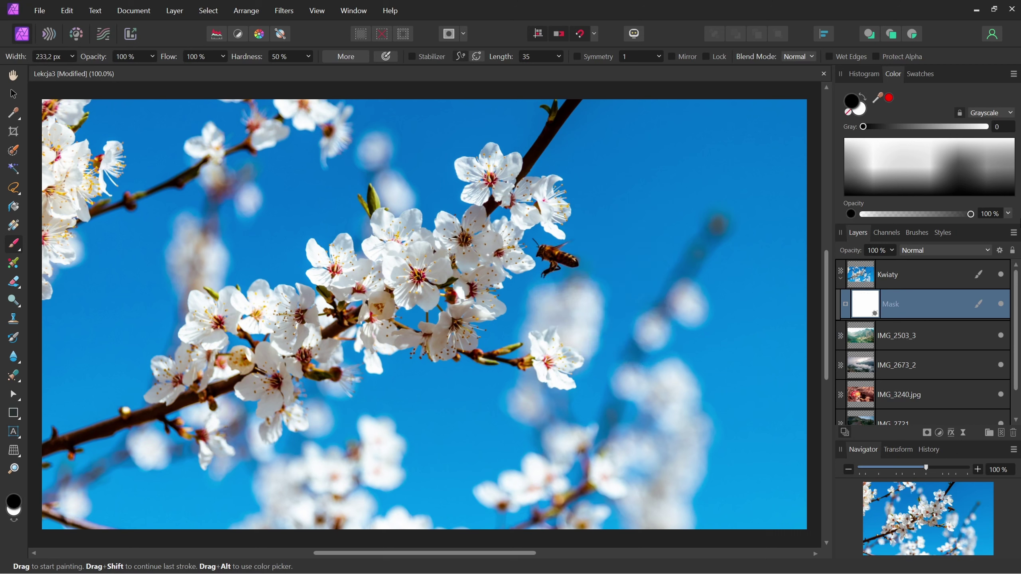
{"action": "left_click_drag", "start_coordinate": [616, 360], "coordinate": [690, 305]}
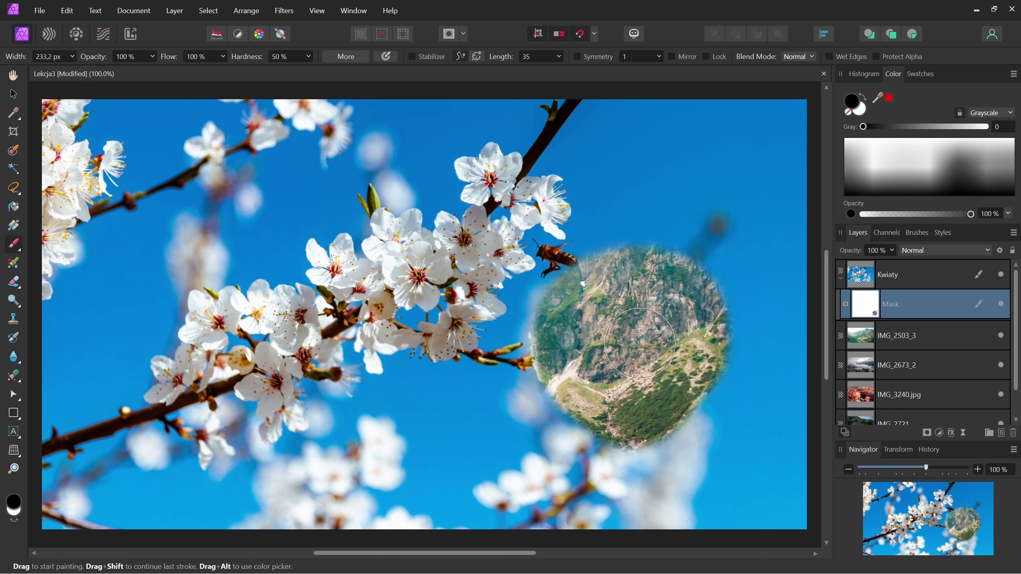
{"action": "left_click_drag", "start_coordinate": [689, 305], "coordinate": [704, 341]}
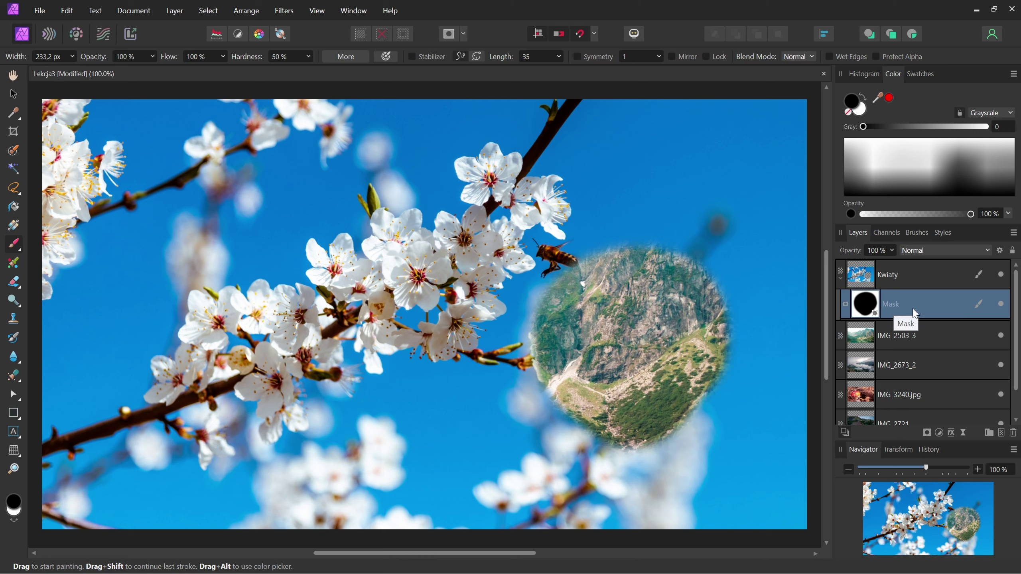
{"action": "left_click_drag", "start_coordinate": [930, 300], "coordinate": [931, 260]}
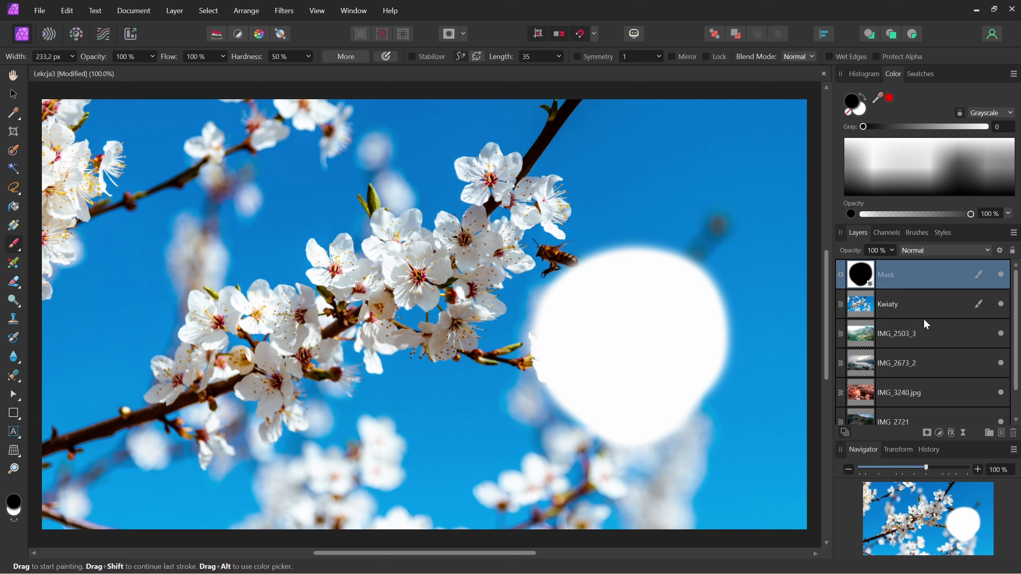
- Delete the detached mask layer, undoing and redoing until it is deleted
{"action": "key", "text": "Delete"}
{"action": "key", "text": "ctrl+z"}
{"action": "key", "text": "Delete"}
{"action": "key", "text": "ctrl+z"}
{"action": "key", "text": "Delete"}
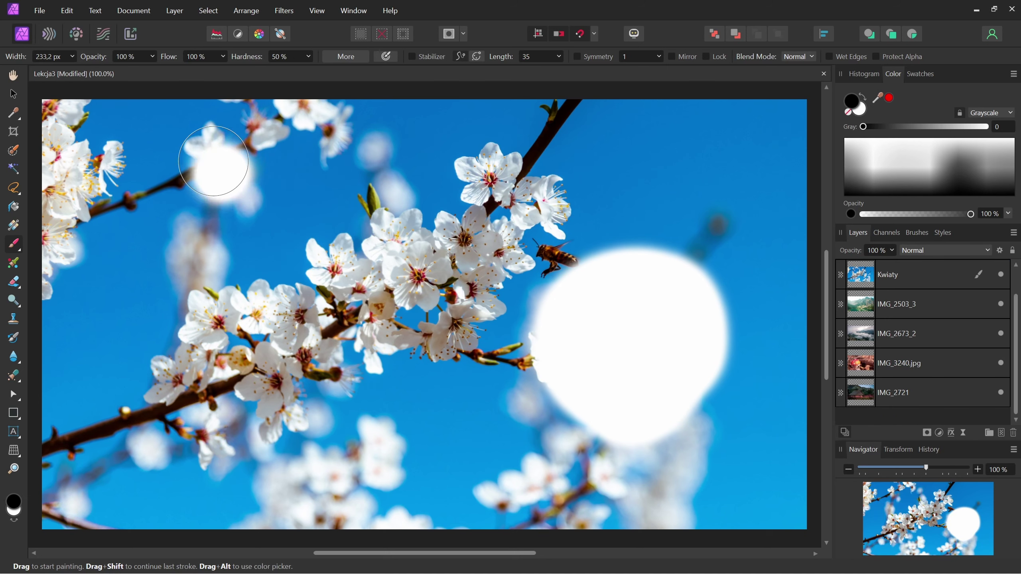
- Look for a snapshot, then make the document background transparent in document options
{"action": "left_click", "coordinate": [131, 16]}
{"action": "mouse_move", "coordinate": [47, 34]}
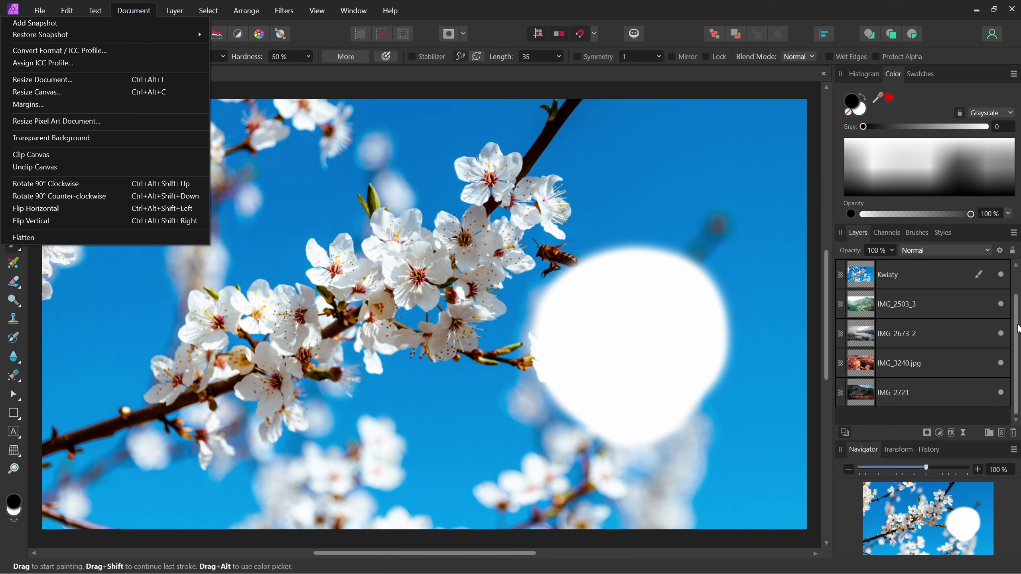
{"action": "scroll", "coordinate": [1014, 328], "scroll_direction": "up", "scroll_amount": 1}
{"action": "scroll", "coordinate": [1014, 350], "scroll_direction": "down", "scroll_amount": 1}
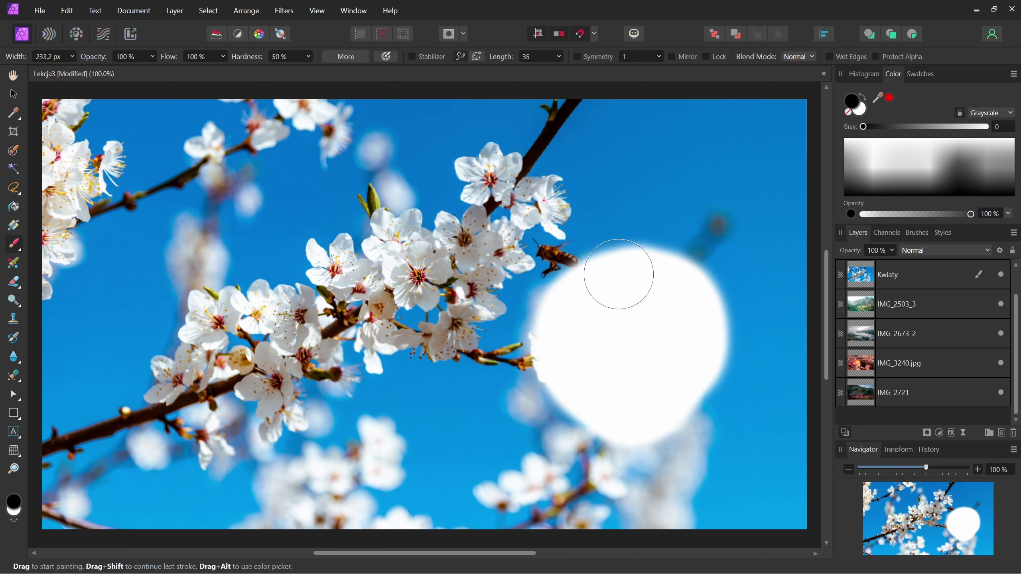
{"action": "left_click", "coordinate": [124, 15]}
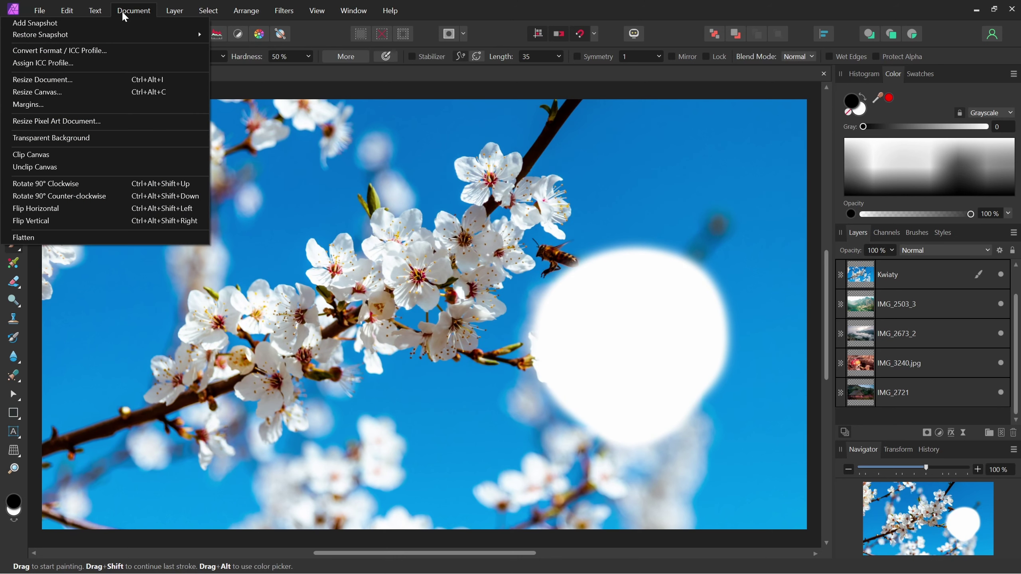
{"action": "left_click", "coordinate": [107, 139]}
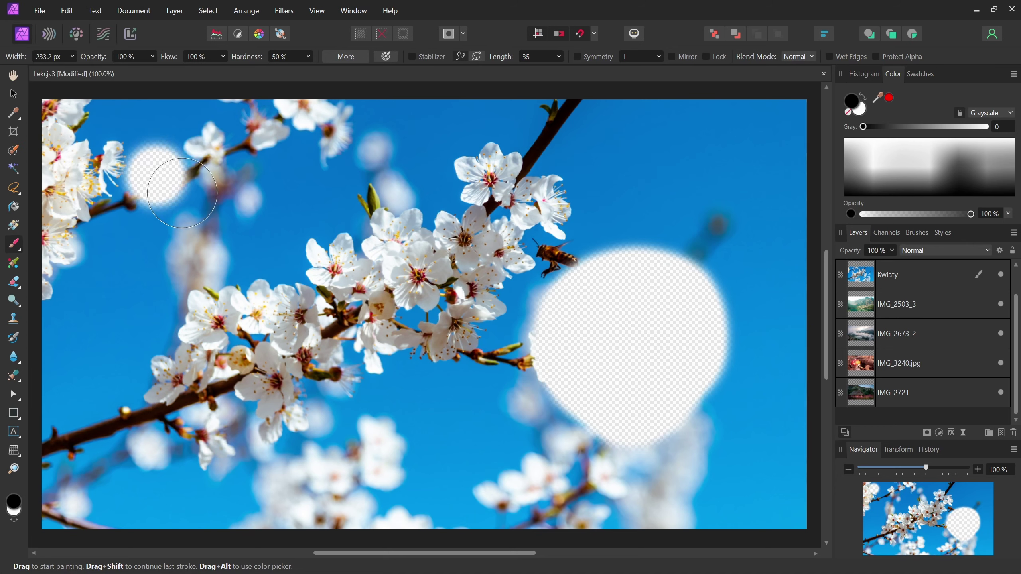
- Turn the transparent background back off, reattach the circular mask to Kwiaty, and delete it
{"action": "key", "text": "ctrl+z"}
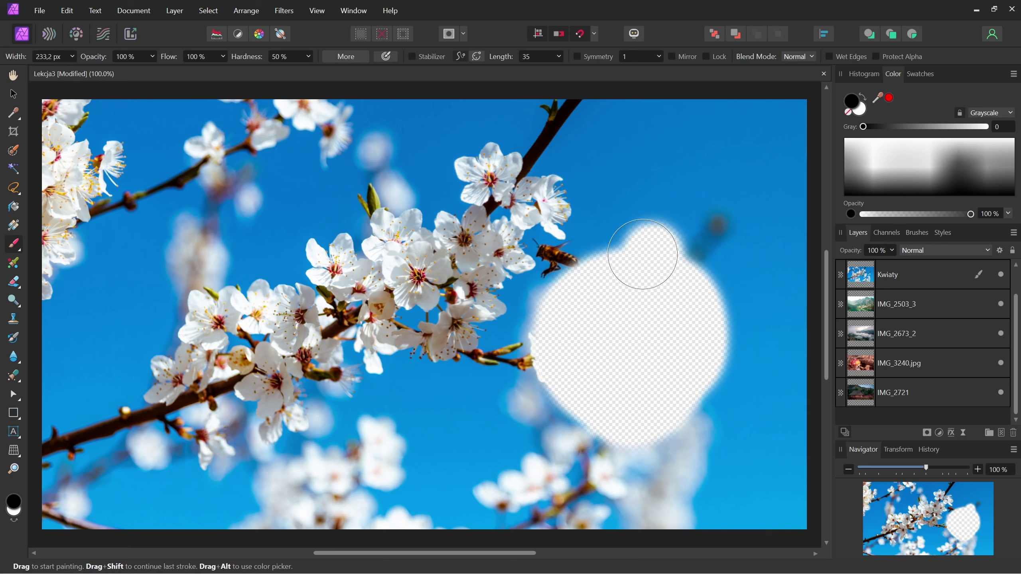
{"action": "left_click", "coordinate": [136, 12]}
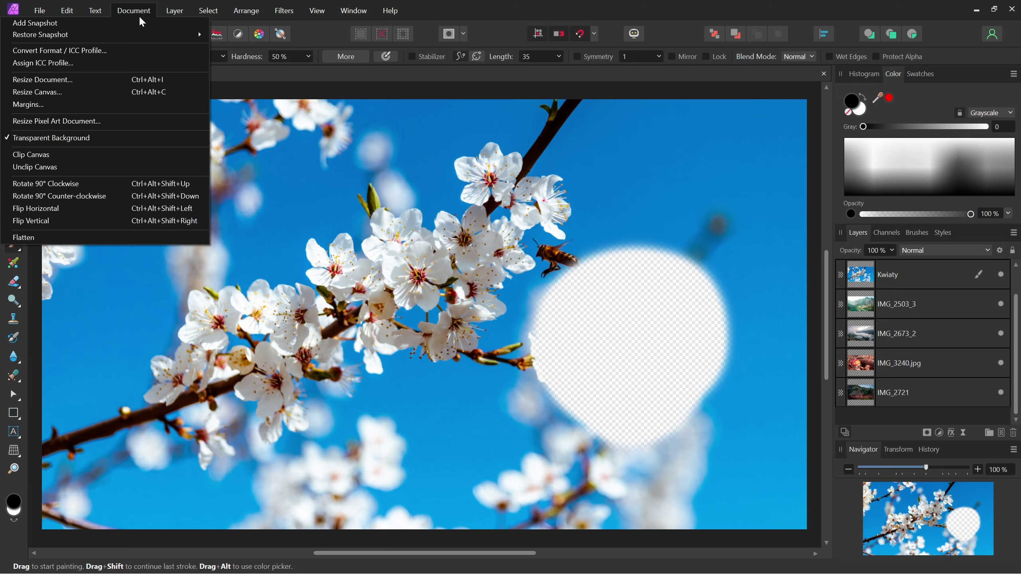
{"action": "left_click", "coordinate": [115, 138]}
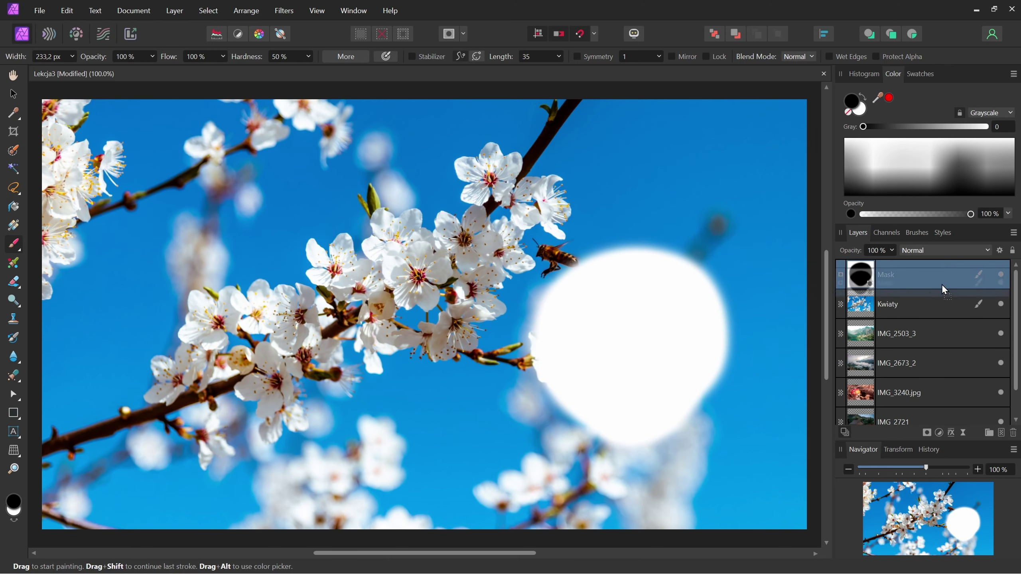
{"action": "left_click_drag", "start_coordinate": [943, 280], "coordinate": [940, 303]}
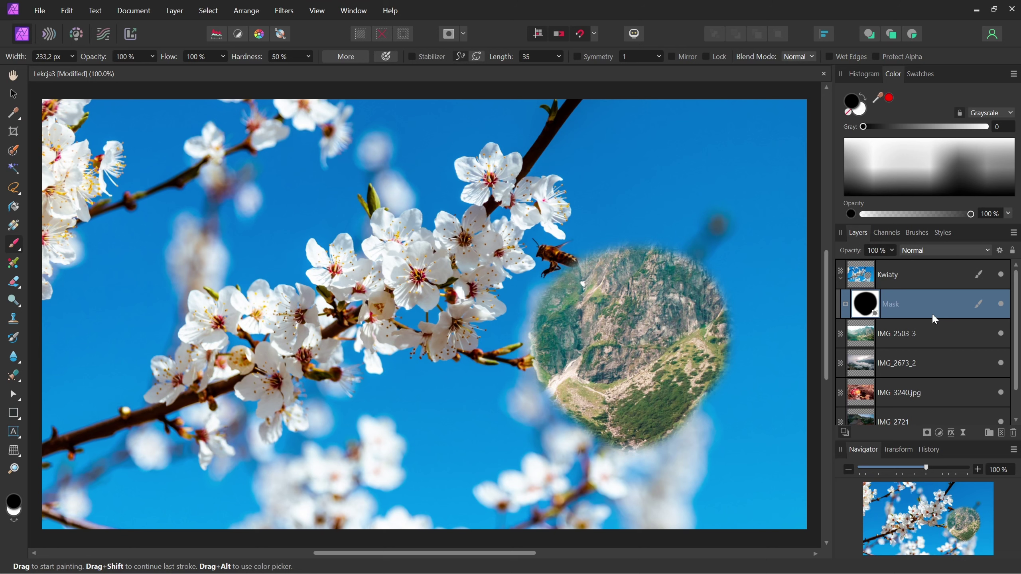
{"action": "key", "text": "Delete"}
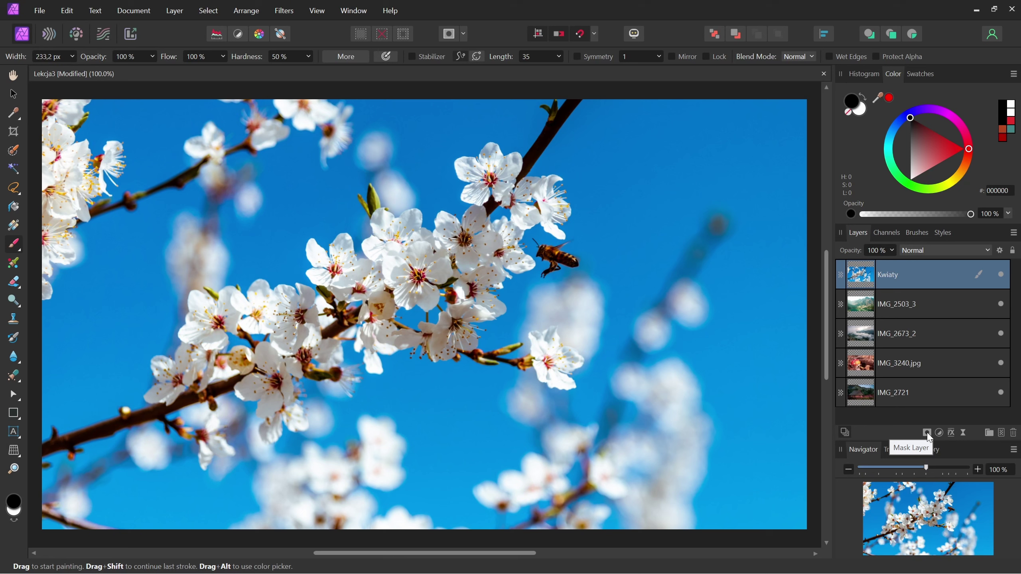
- Add an Empty Mask to Kwiaty, hiding the blossoms so the mountain lake shows
{"action": "left_click", "coordinate": [927, 433]}
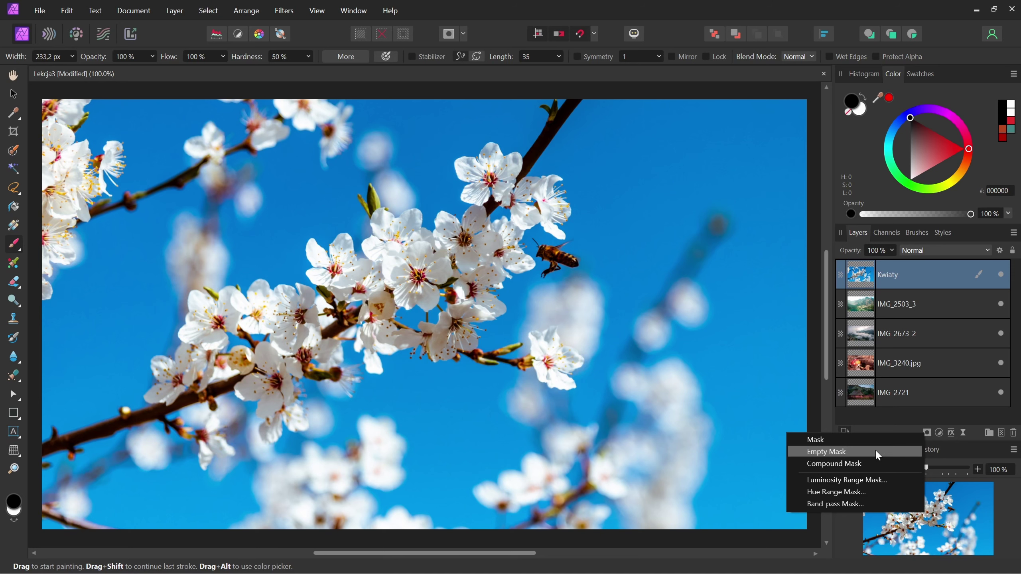
{"action": "left_click", "coordinate": [875, 450]}
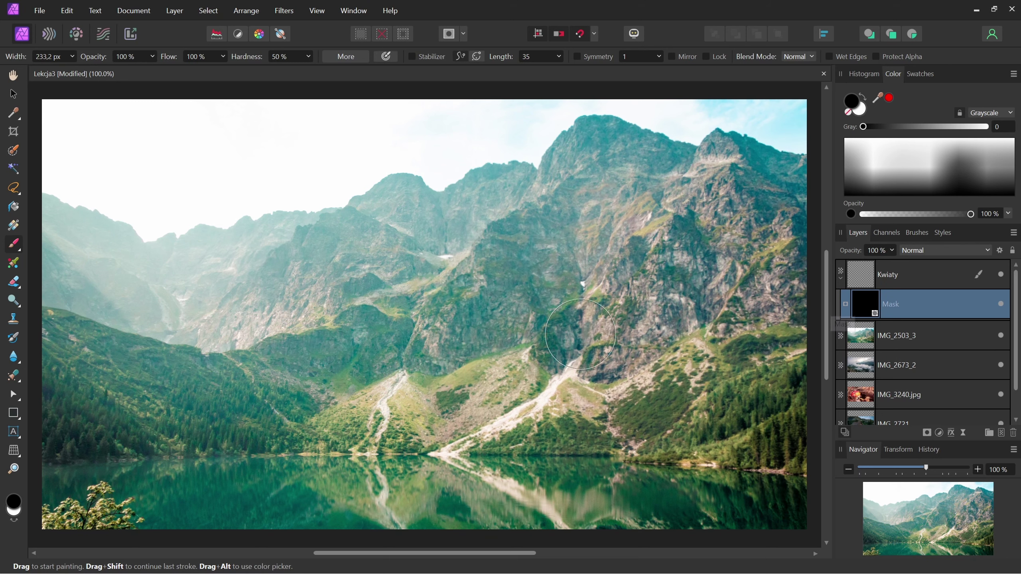
- Paint white on the mask to reveal the bee and nearby blossoms, then remove the mask
{"action": "key", "text": "x"}
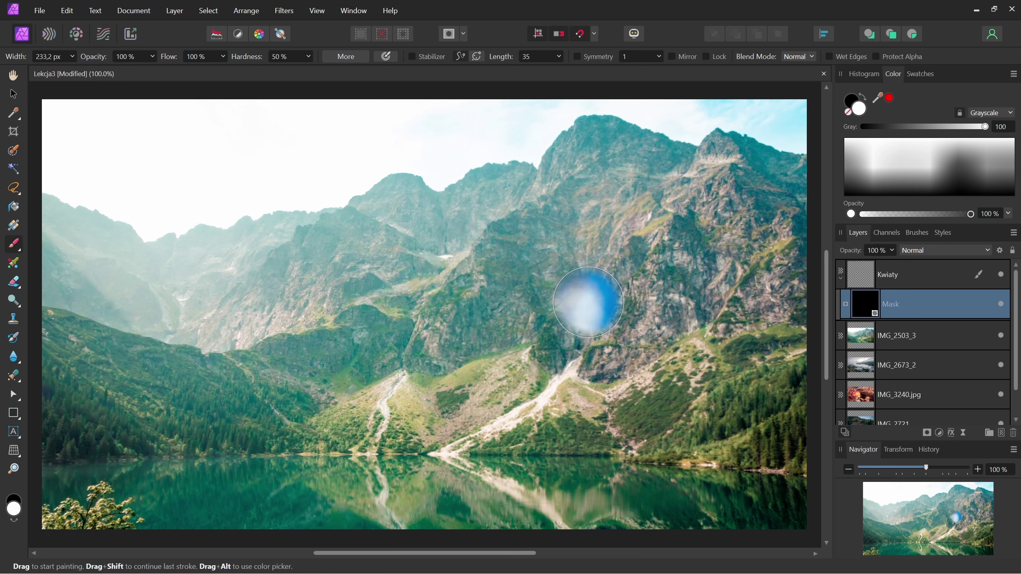
{"action": "left_click_drag", "start_coordinate": [542, 274], "coordinate": [571, 244]}
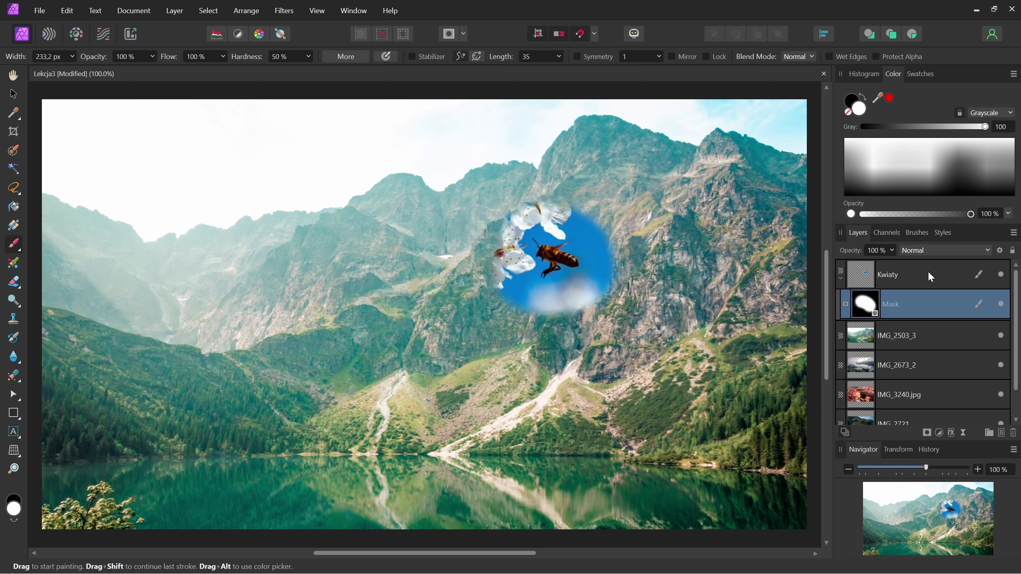
{"action": "left_click_drag", "start_coordinate": [595, 257], "coordinate": [551, 264]}
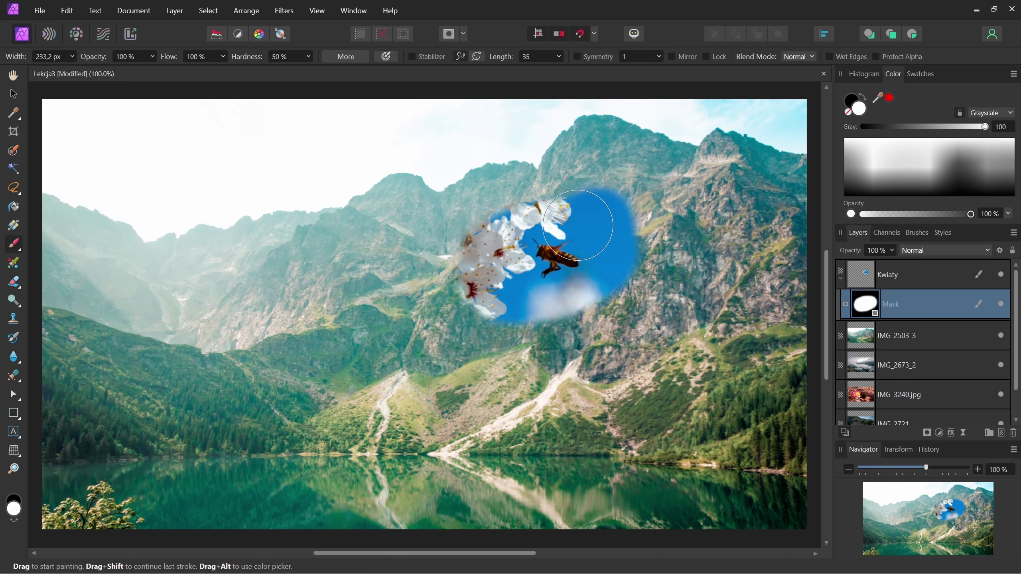
{"action": "left_click_drag", "start_coordinate": [579, 225], "coordinate": [603, 213]}
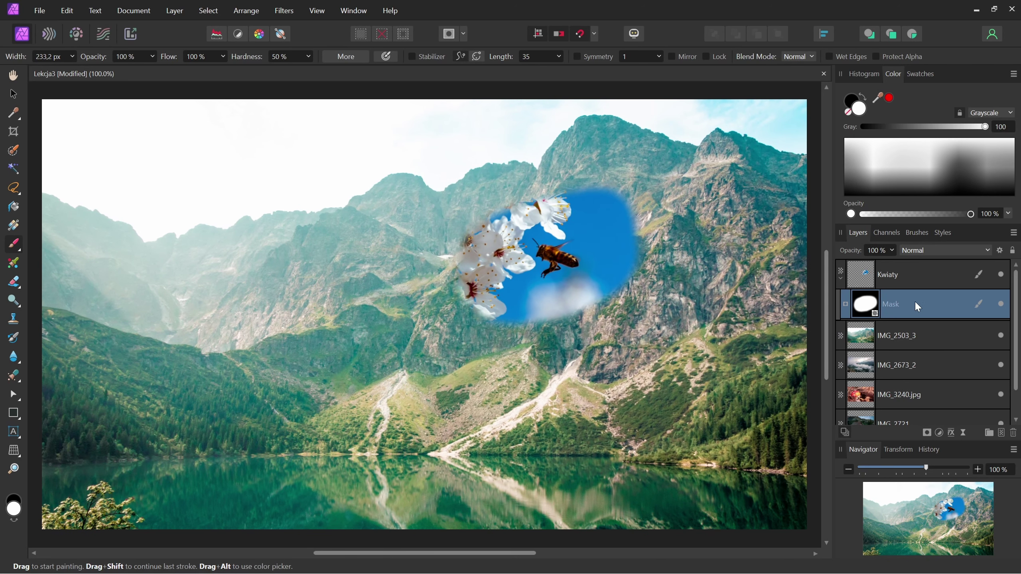
{"action": "left_click", "coordinate": [1013, 434]}
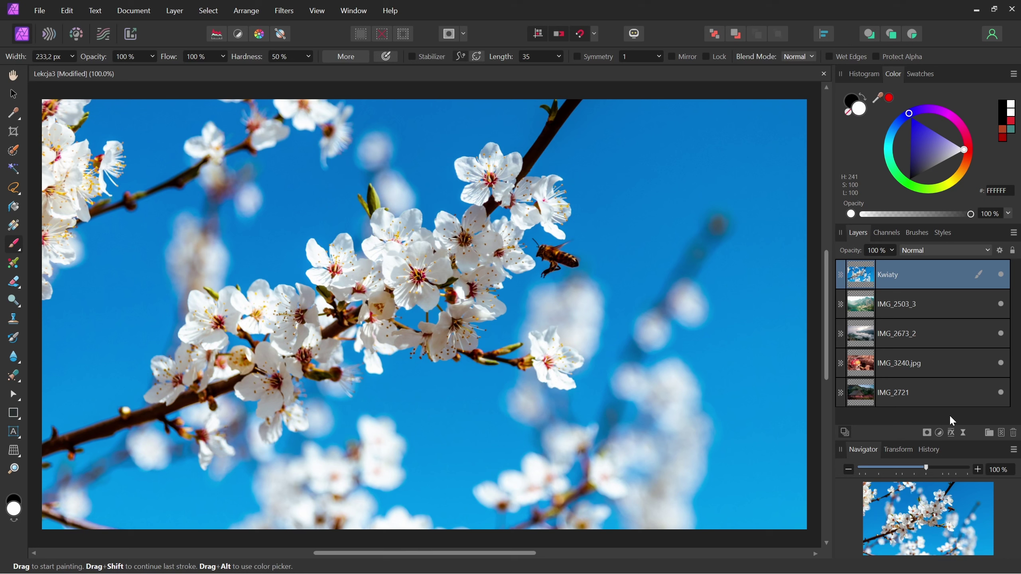
- Browse the Adjustments, Layer Effects and Live Filters menus, ending with the Adjustments list open
{"action": "left_click", "coordinate": [941, 431]}
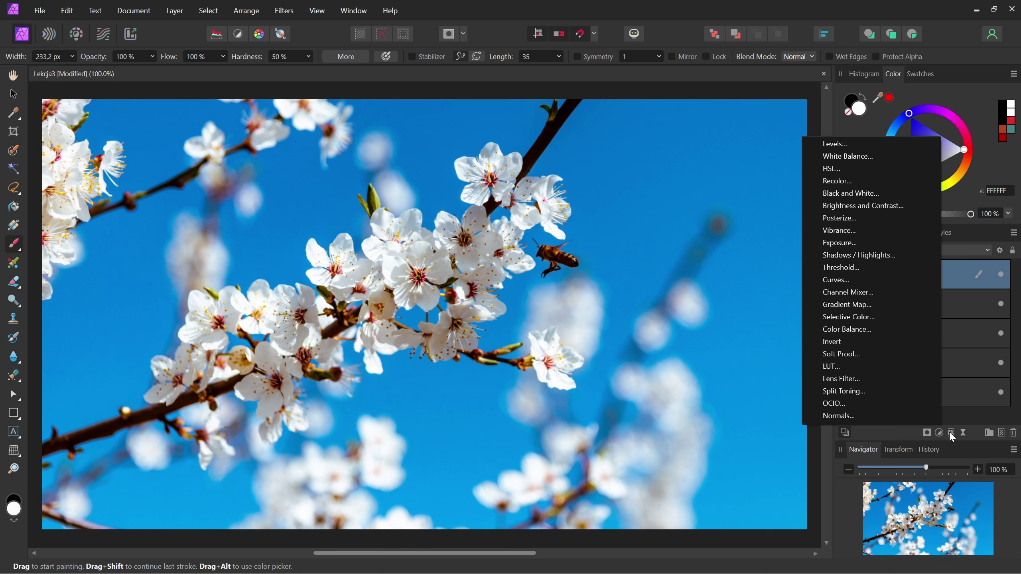
{"action": "left_click", "coordinate": [950, 431]}
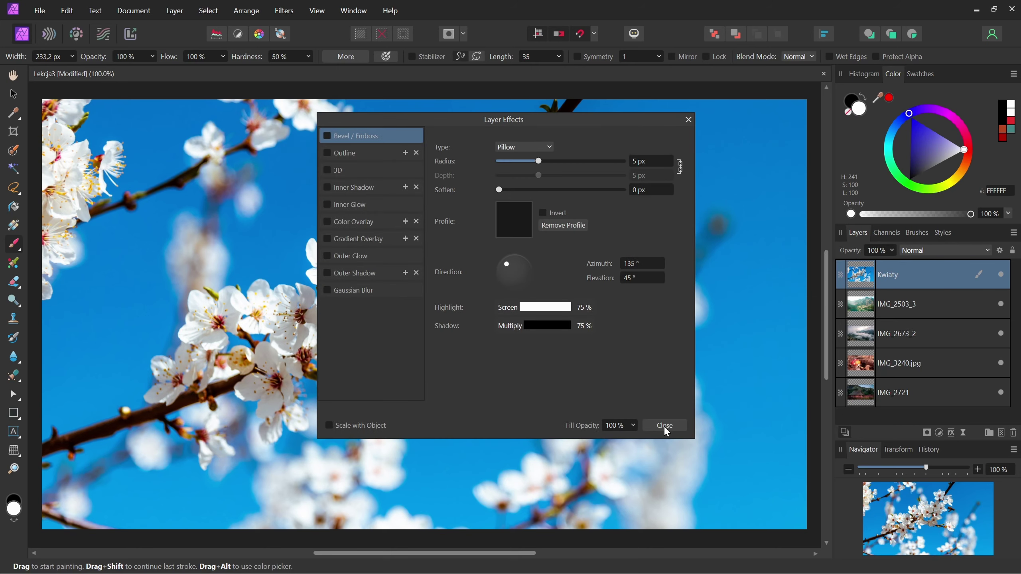
{"action": "left_click", "coordinate": [663, 426]}
{"action": "left_click", "coordinate": [963, 432]}
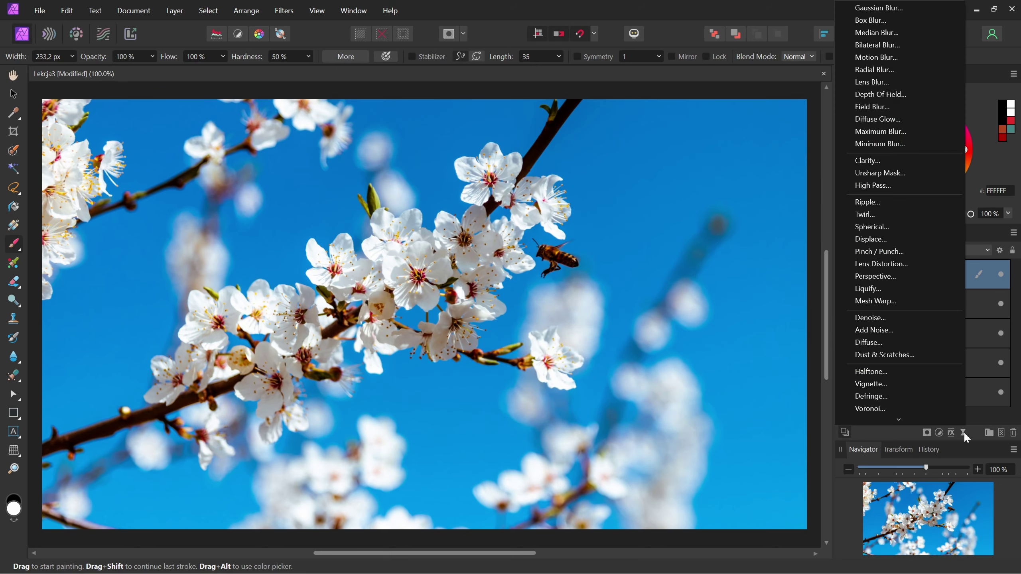
{"action": "left_click", "coordinate": [964, 432]}
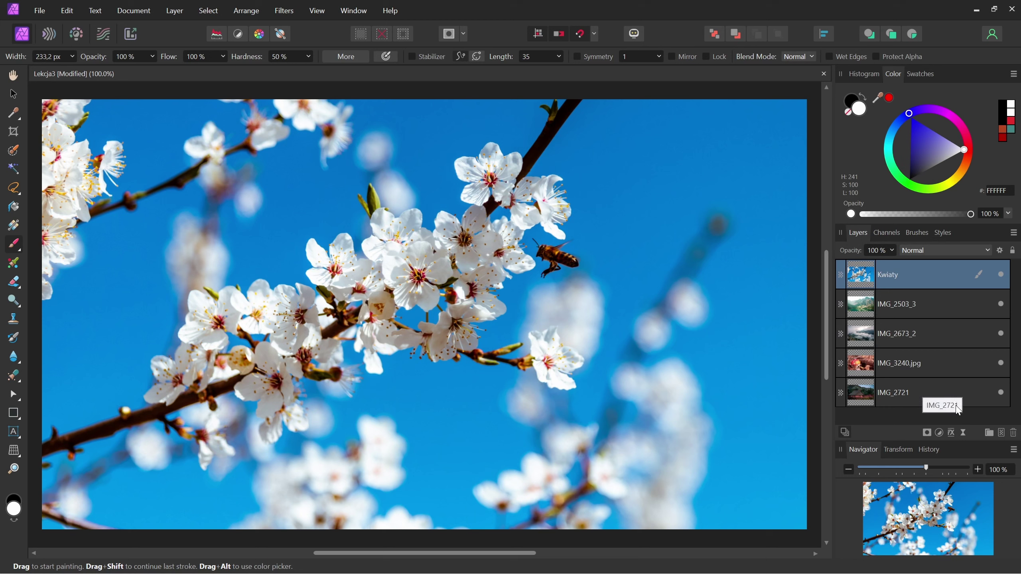
{"action": "left_click", "coordinate": [938, 433]}
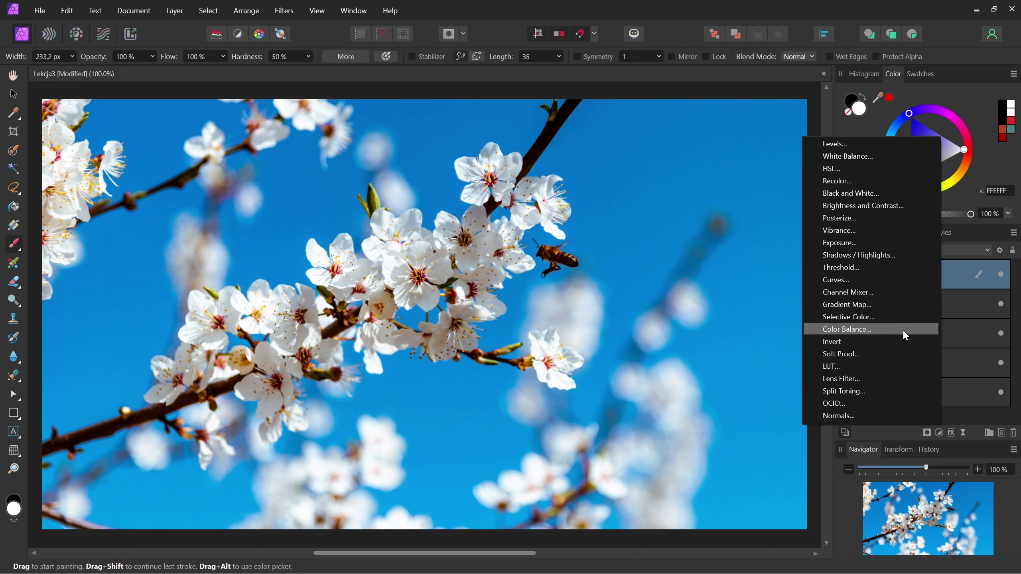
{"action": "key", "text": "Escape"}
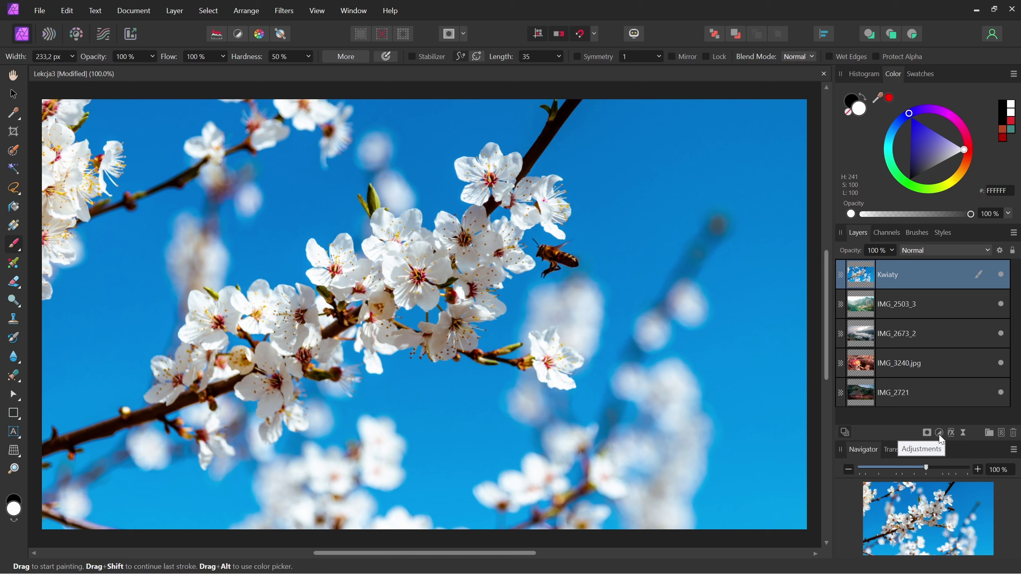
{"action": "left_click", "coordinate": [939, 435]}
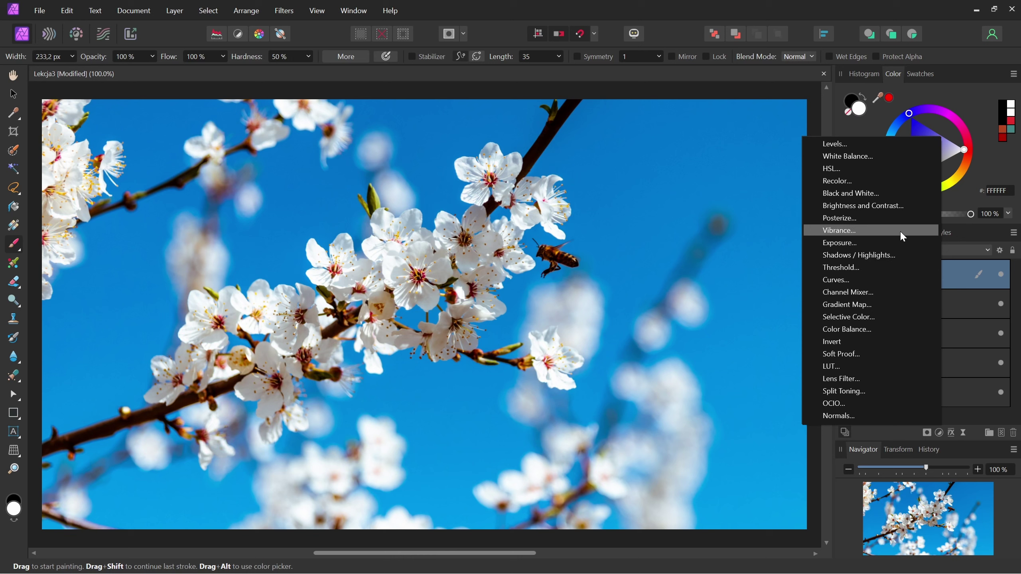
- Add a White Balance adjustment and shift its White Balance slider to recolour the photo
{"action": "left_click", "coordinate": [887, 155]}
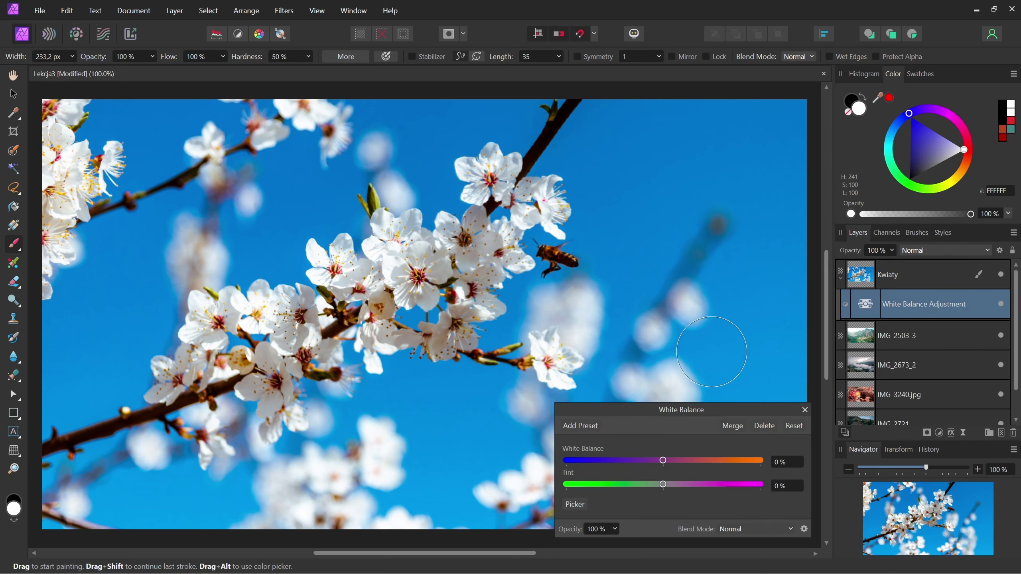
{"action": "left_click_drag", "start_coordinate": [684, 409], "coordinate": [660, 380]}
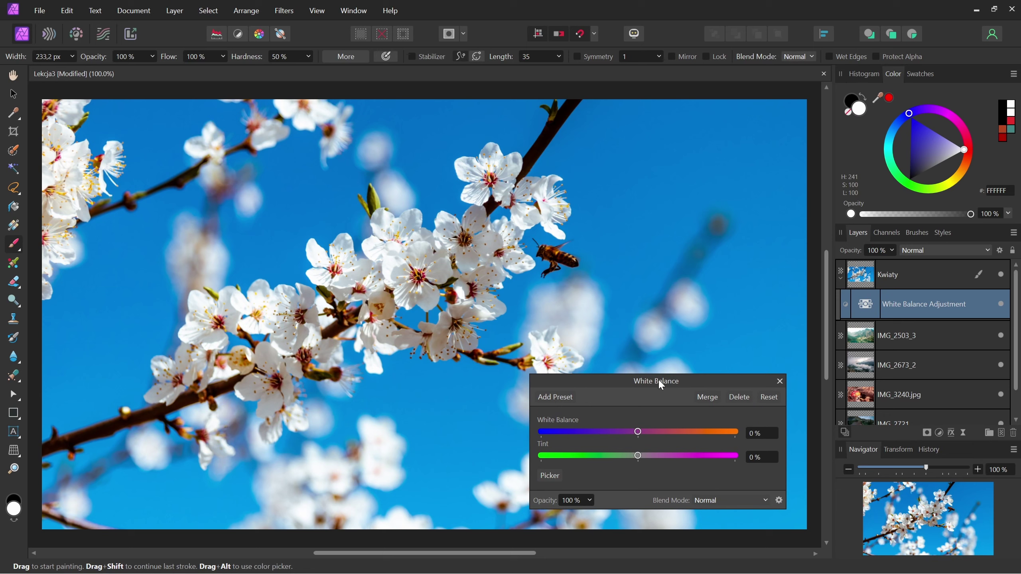
{"action": "mouse_move", "coordinate": [639, 431]}
{"action": "left_mouse_down"}
{"action": "mouse_move", "coordinate": [654, 433]}
{"action": "mouse_move", "coordinate": [613, 442]}
{"action": "mouse_move", "coordinate": [678, 436]}
{"action": "mouse_move", "coordinate": [593, 443]}
{"action": "mouse_move", "coordinate": [674, 462]}
{"action": "mouse_move", "coordinate": [686, 453]}
{"action": "mouse_move", "coordinate": [585, 462]}
{"action": "mouse_move", "coordinate": [697, 462]}
{"action": "left_mouse_up"}
{"action": "left_click", "coordinate": [780, 381]}
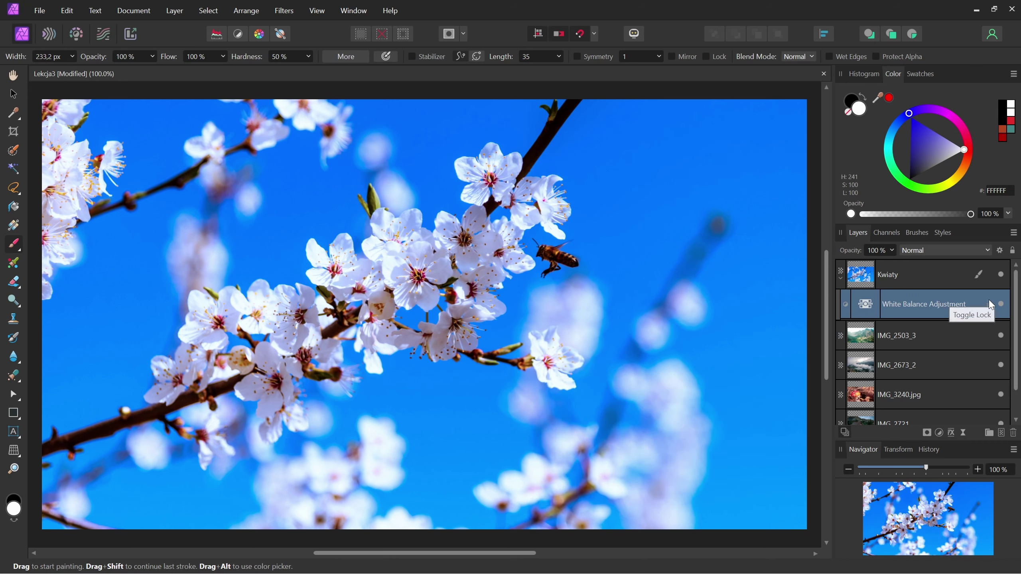
{"action": "mouse_move", "coordinate": [1001, 304]}
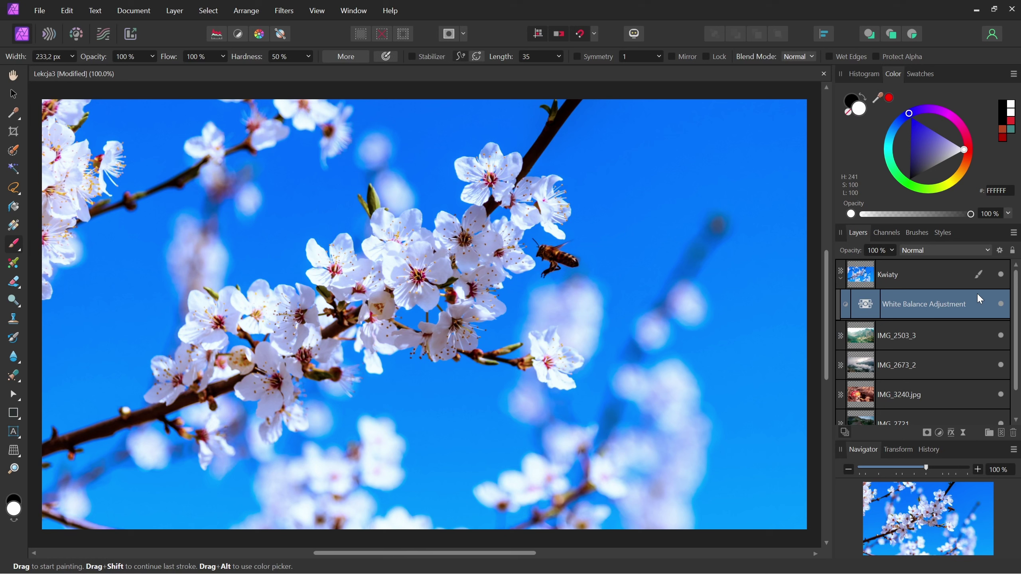
- Toggle the White Balance adjustment's visibility off and on to compare
{"action": "left_click", "coordinate": [1001, 304]}
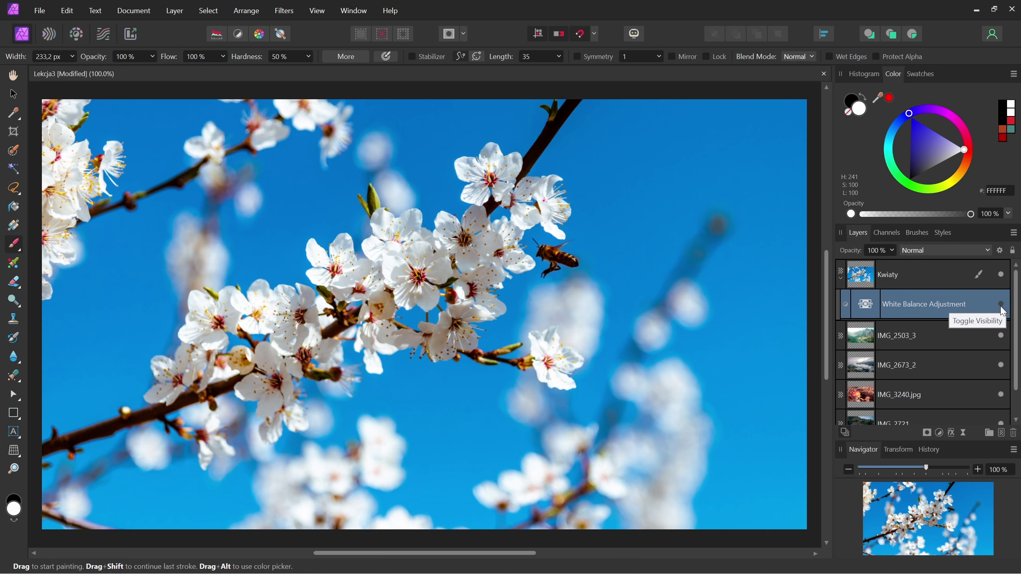
{"action": "left_click", "coordinate": [1001, 304]}
{"action": "left_click", "coordinate": [984, 307]}
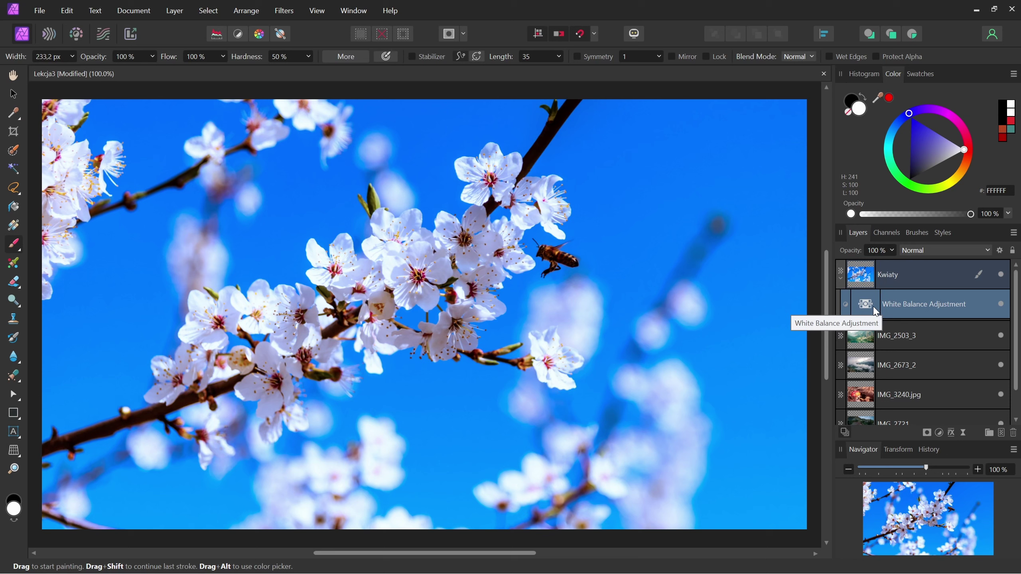
- Nest the White Balance adjustment in Kwiaty and set White Balance 45%, Tint -20%
{"action": "left_click_drag", "start_coordinate": [875, 309], "coordinate": [866, 283]}
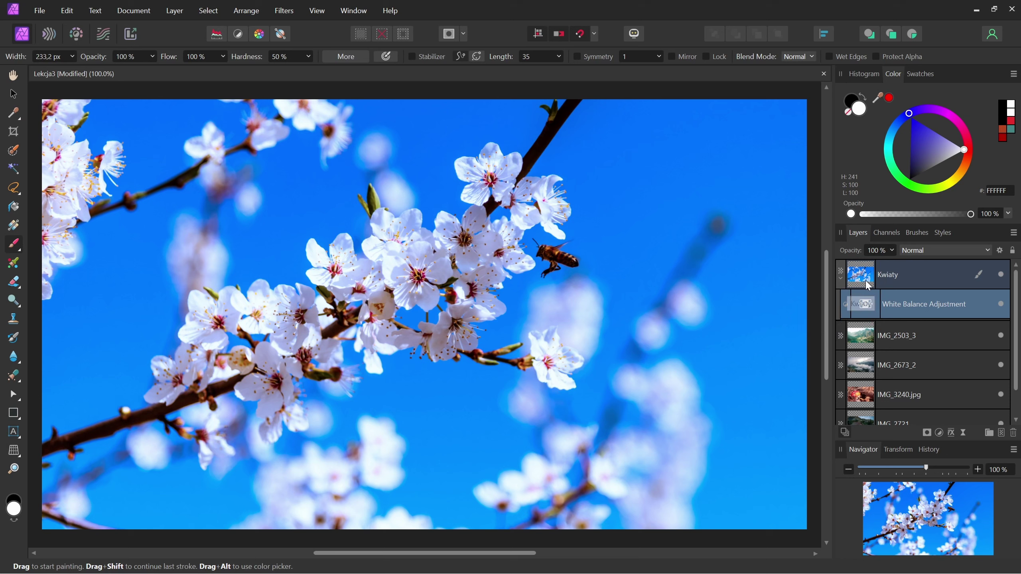
{"action": "double_click", "coordinate": [865, 304]}
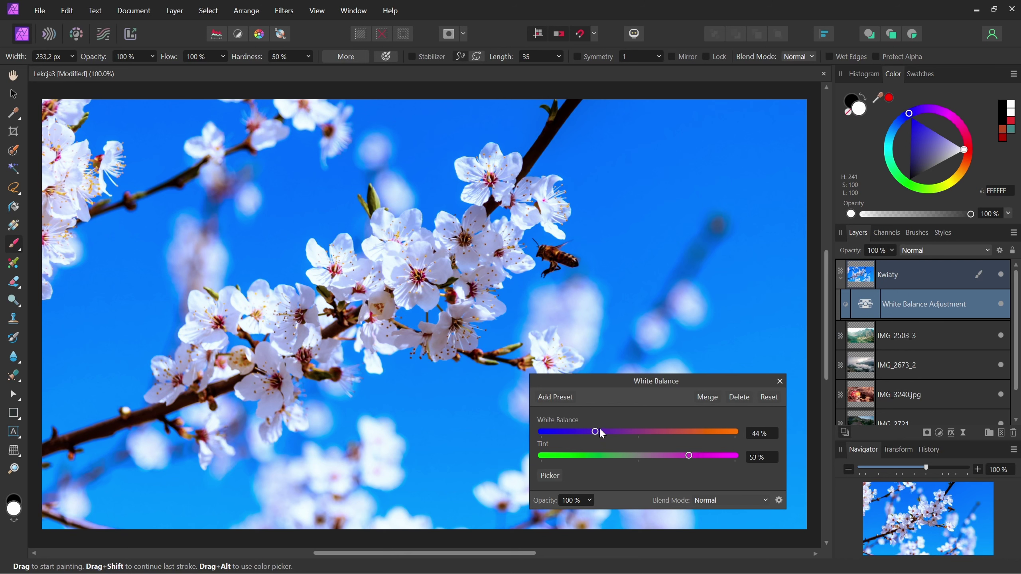
{"action": "mouse_move", "coordinate": [595, 431]}
{"action": "left_mouse_down"}
{"action": "mouse_move", "coordinate": [681, 429]}
{"action": "mouse_move", "coordinate": [664, 457]}
{"action": "mouse_move", "coordinate": [617, 457]}
{"action": "left_mouse_up"}
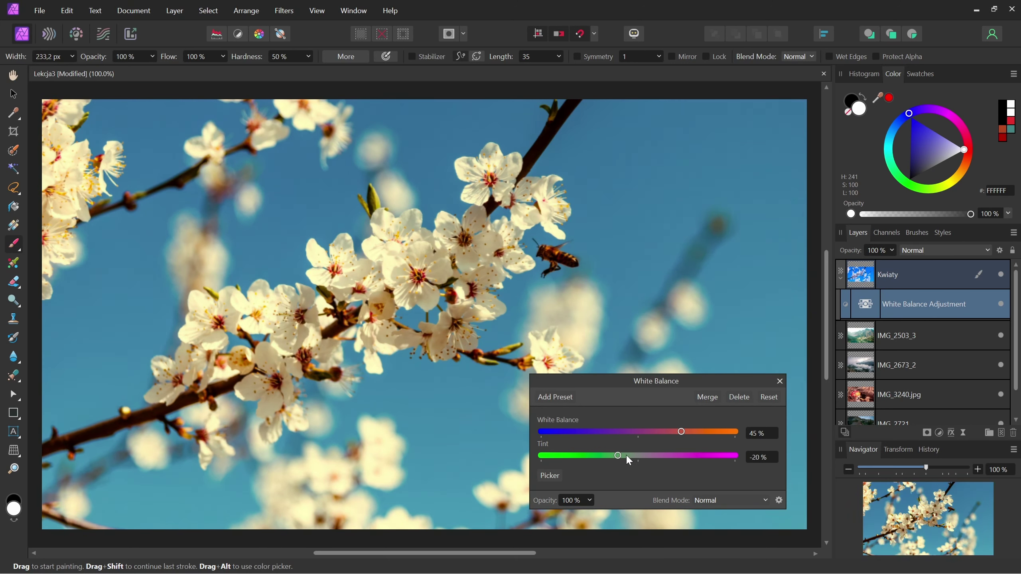
{"action": "left_click", "coordinate": [780, 382]}
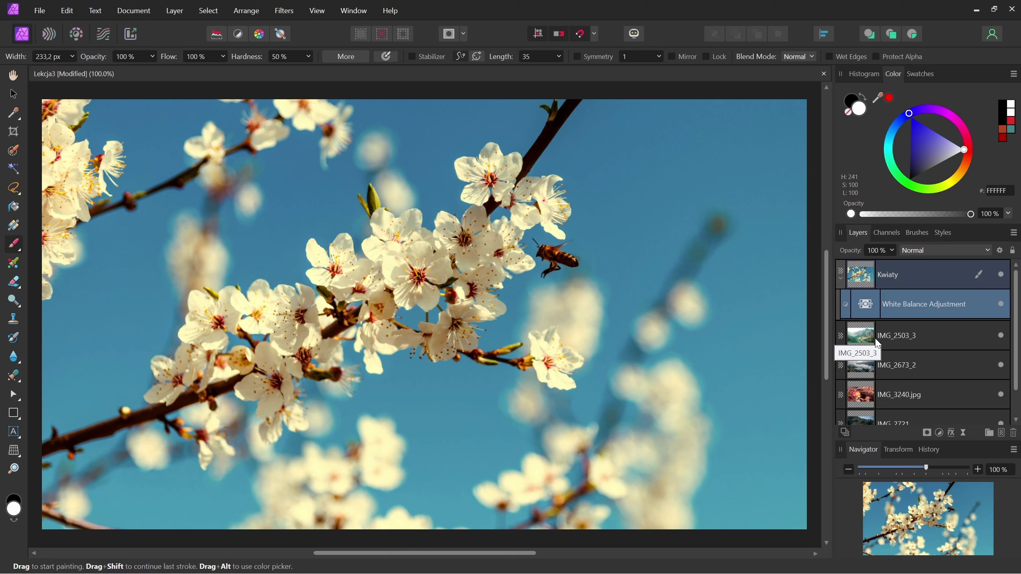
- Toggle the White Balance adjustment off and on to compare, leaving it selected
{"action": "left_click", "coordinate": [922, 278]}
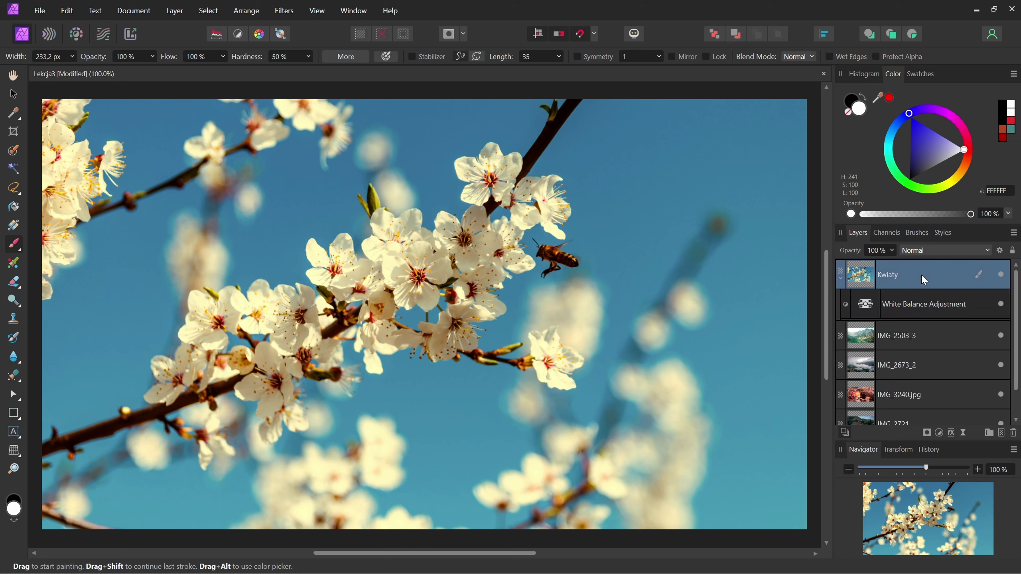
{"action": "left_click", "coordinate": [1000, 303]}
{"action": "left_click", "coordinate": [1001, 304]}
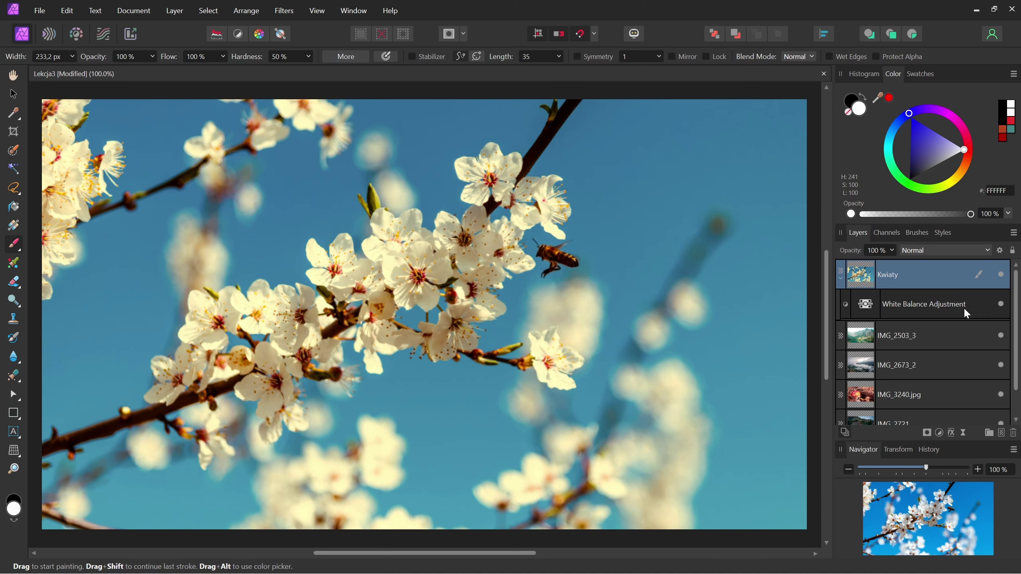
{"action": "left_click", "coordinate": [951, 310]}
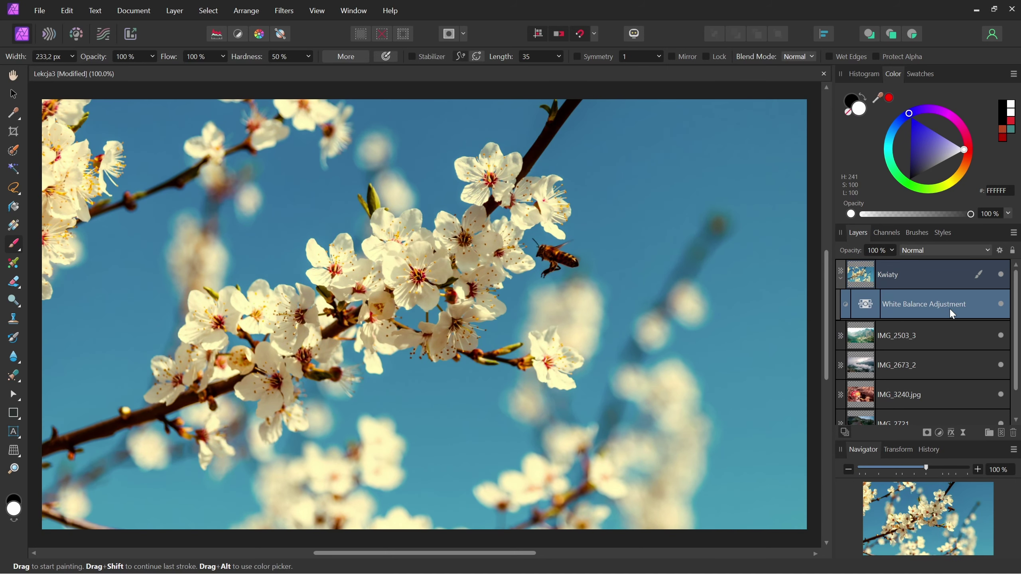
- Delete the White Balance adjustment and close Kwiaty's Layer Effects without adding any effect
{"action": "key", "text": "Delete"}
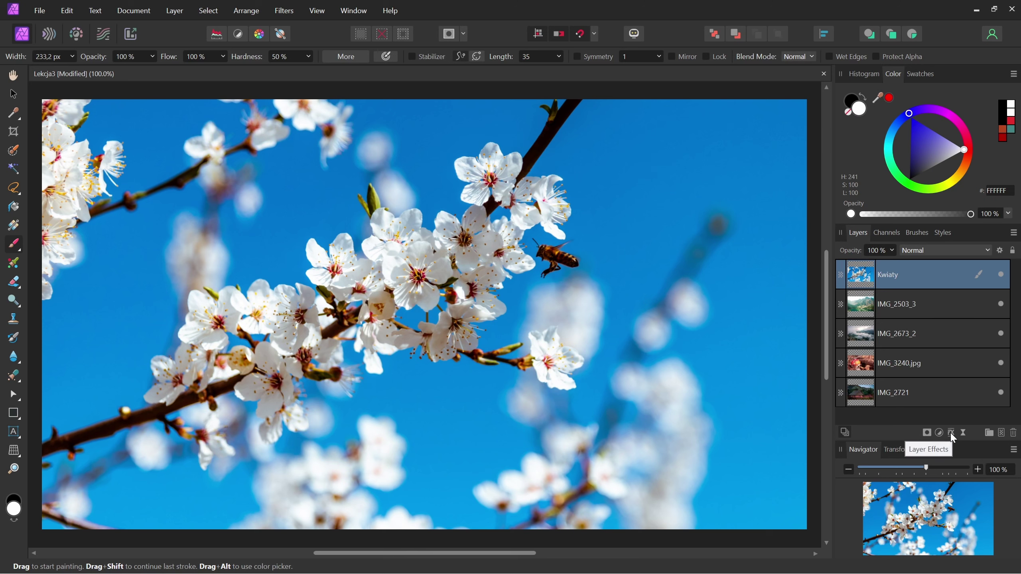
{"action": "left_click", "coordinate": [951, 433]}
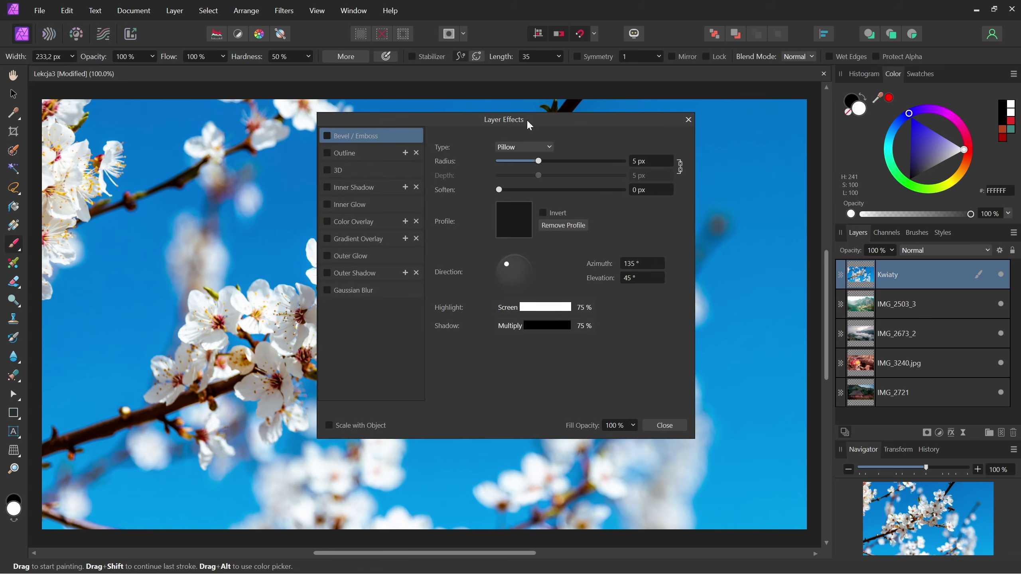
{"action": "left_click_drag", "start_coordinate": [527, 119], "coordinate": [341, 126]}
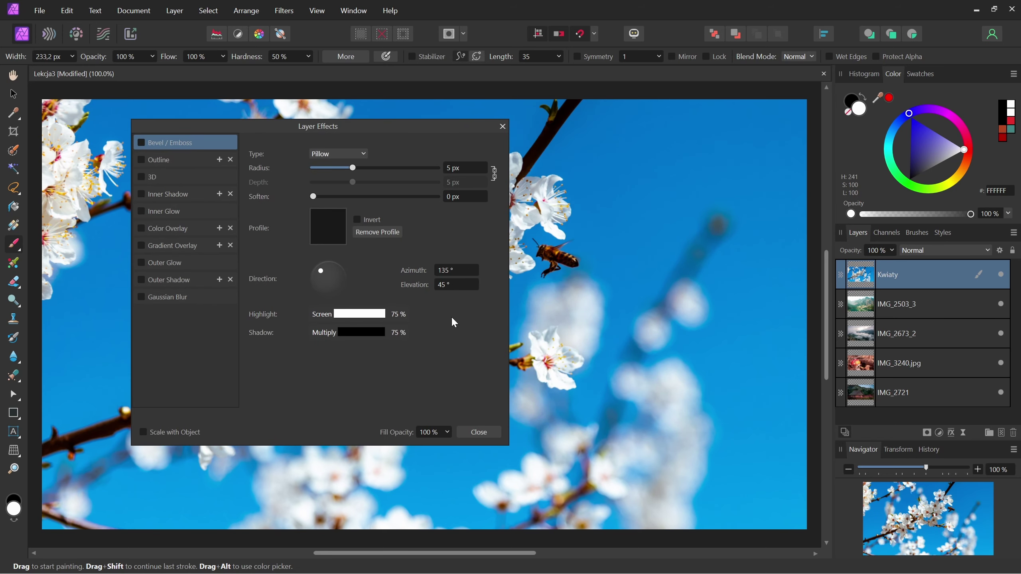
{"action": "left_click", "coordinate": [487, 433]}
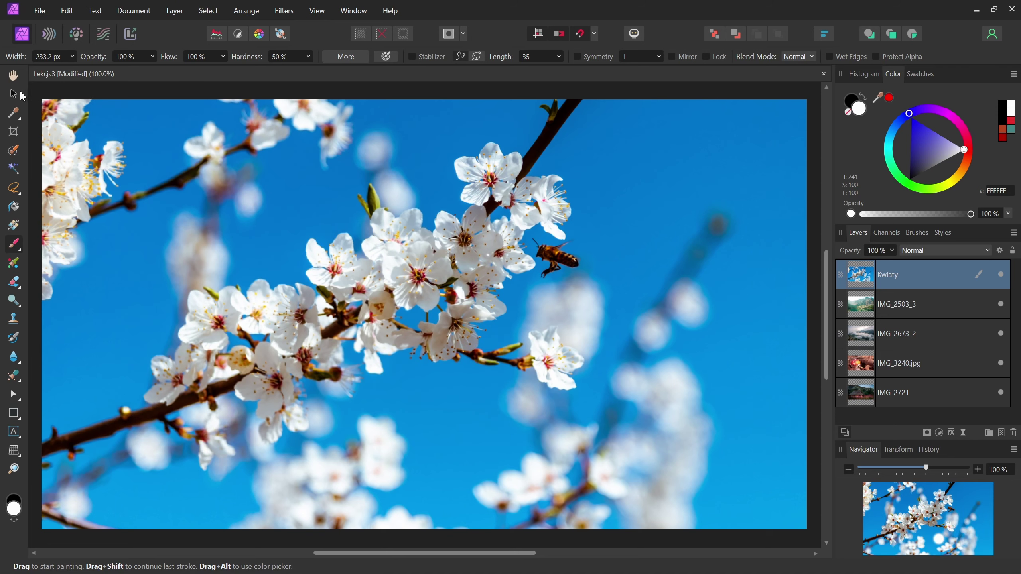
{"action": "left_click", "coordinate": [14, 94]}
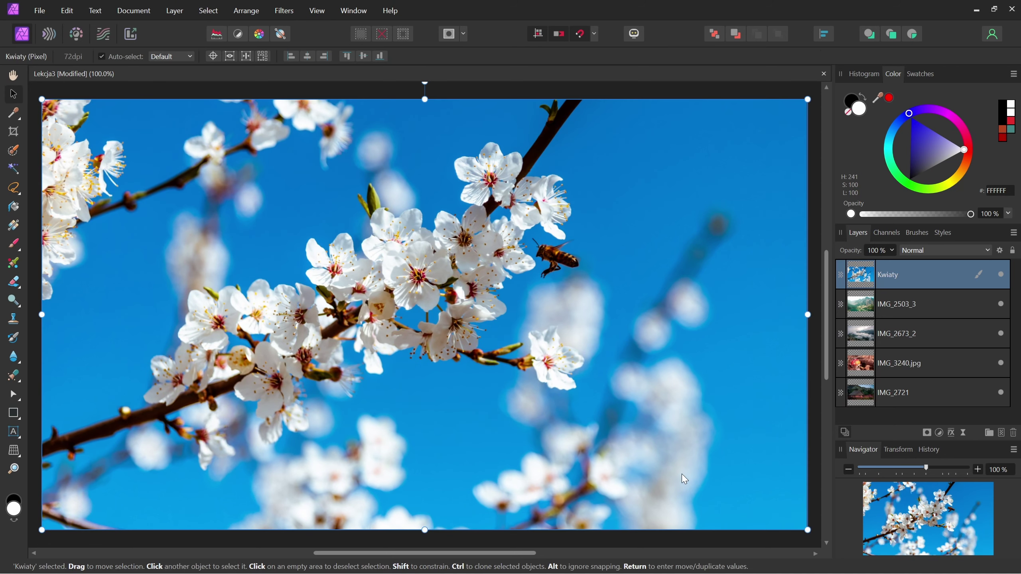
- Scale the Kwiaty photo down about its centre so the mountains show around it
{"action": "left_click_drag", "start_coordinate": [807, 530], "coordinate": [697, 468]}
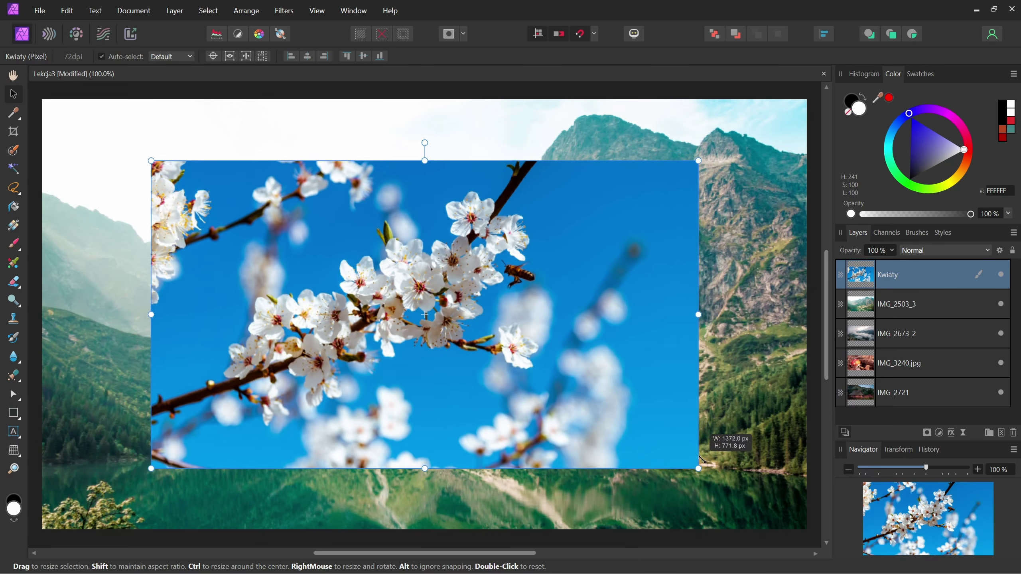
{"action": "left_click", "coordinate": [951, 434]}
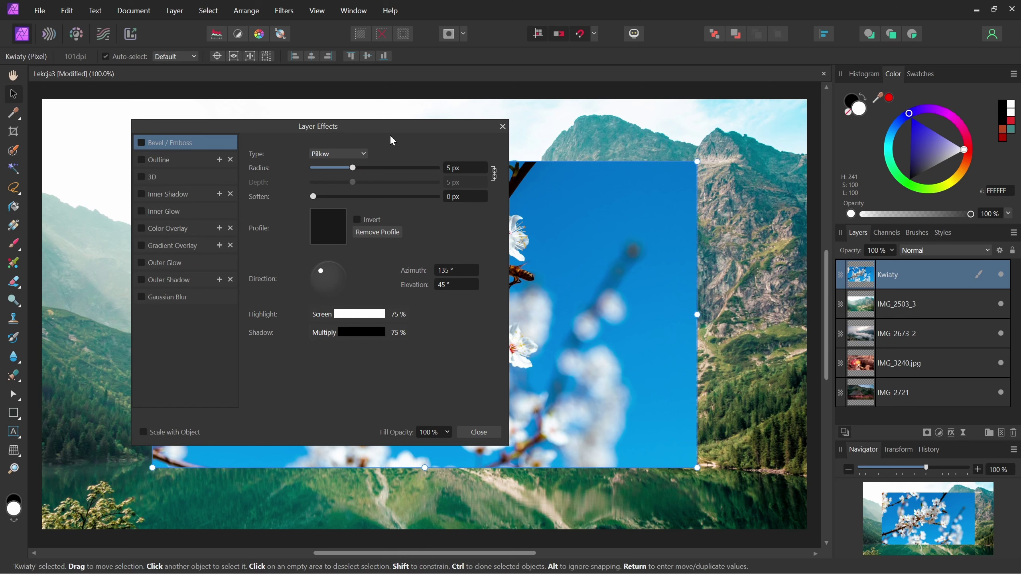
{"action": "left_click_drag", "start_coordinate": [389, 120], "coordinate": [317, 112]}
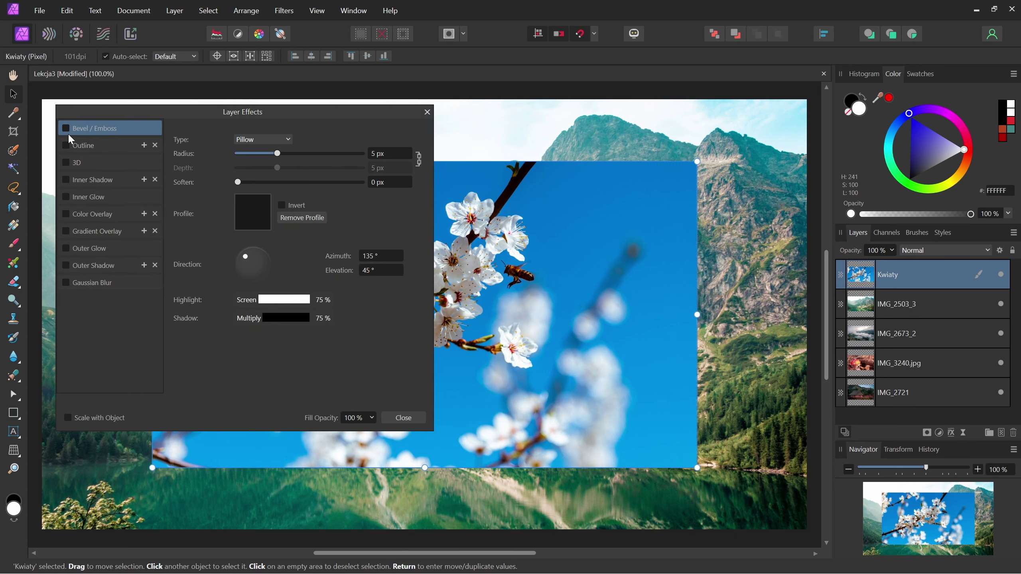
- Add a white Outline layer effect of 33,6 px to the photo
{"action": "left_click", "coordinate": [66, 145]}
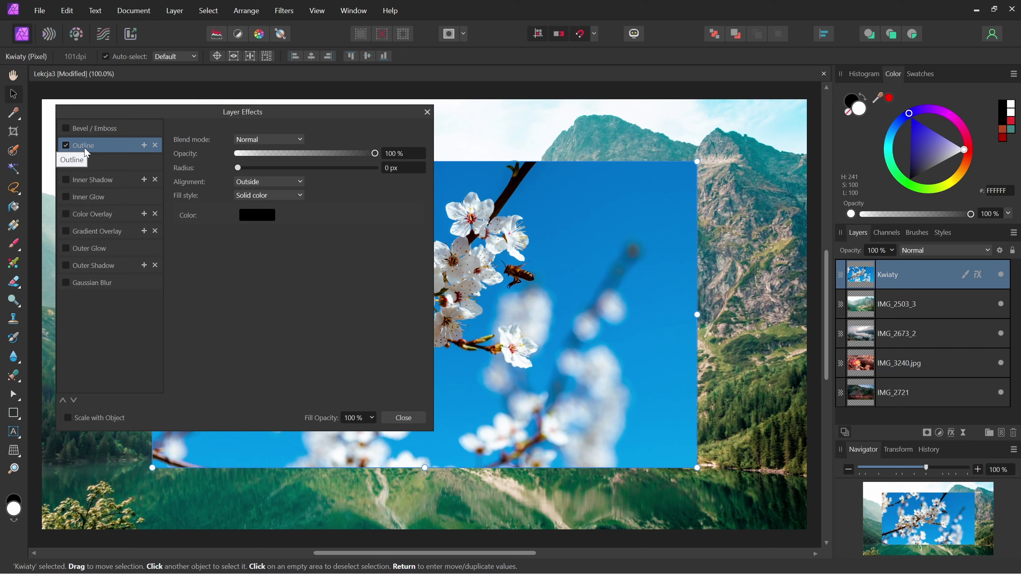
{"action": "left_click_drag", "start_coordinate": [238, 168], "coordinate": [333, 168]}
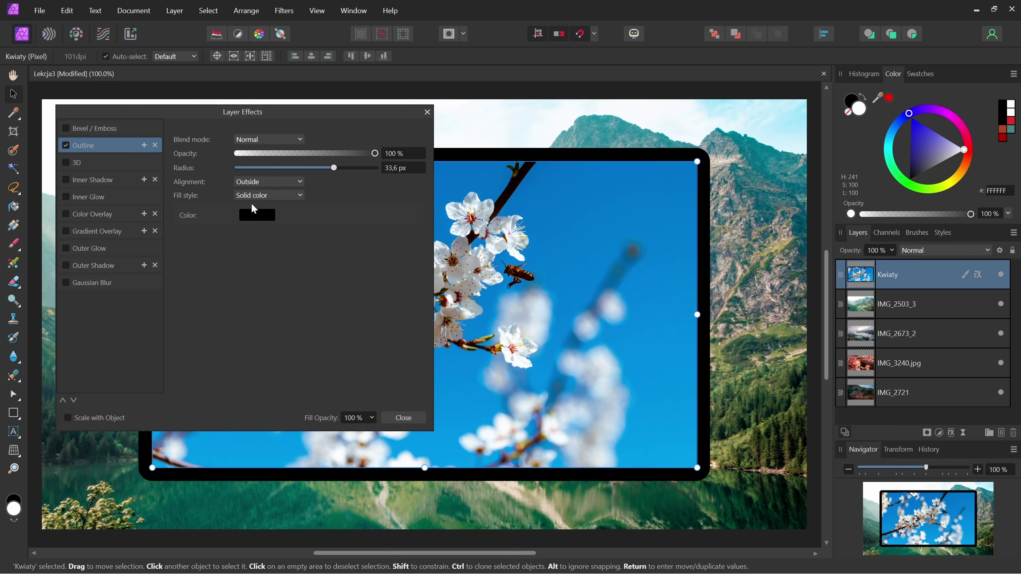
{"action": "left_click", "coordinate": [249, 218]}
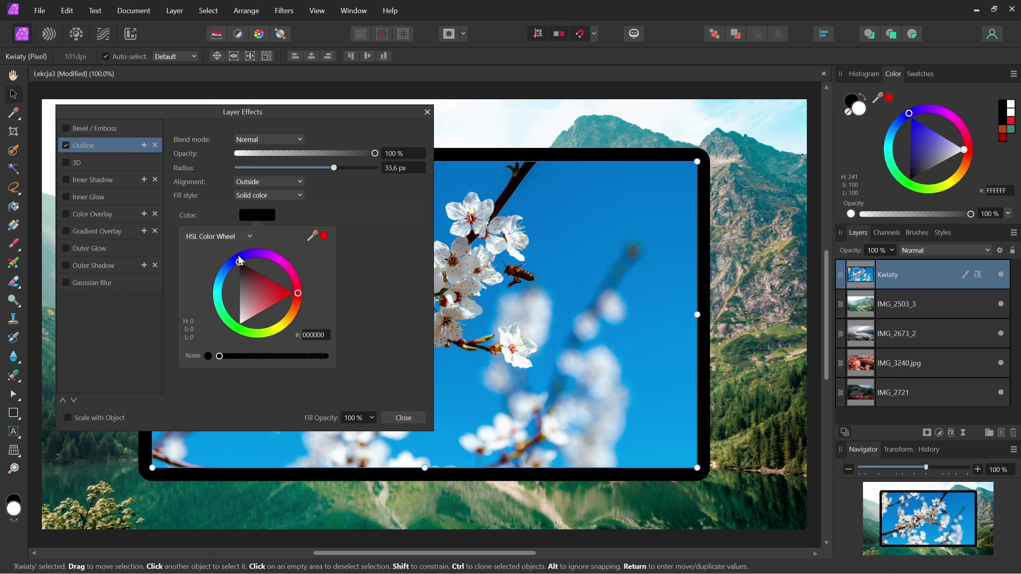
{"action": "left_click", "coordinate": [239, 260]}
{"action": "left_click_drag", "start_coordinate": [249, 283], "coordinate": [333, 284]}
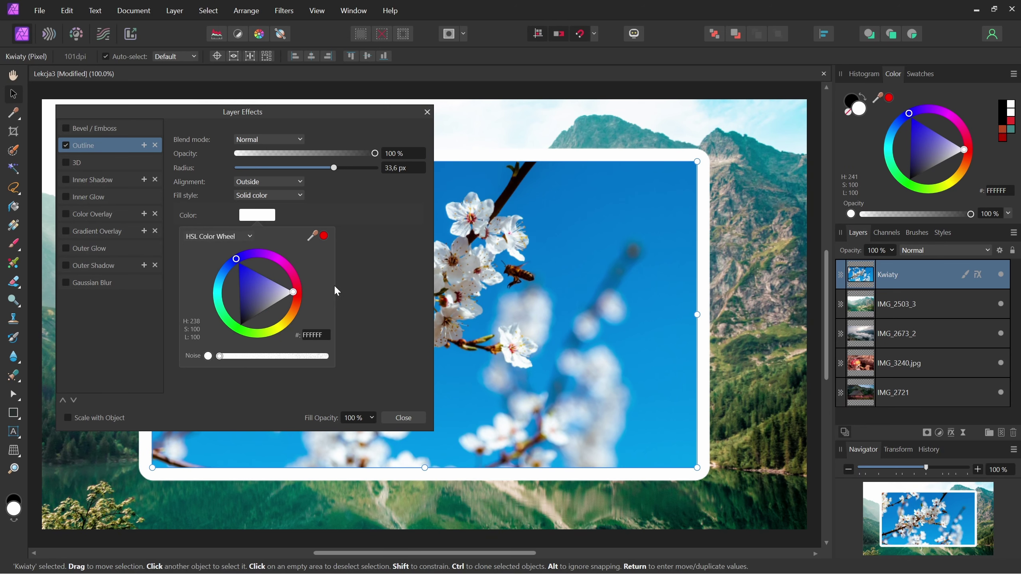
{"action": "left_click", "coordinate": [377, 271]}
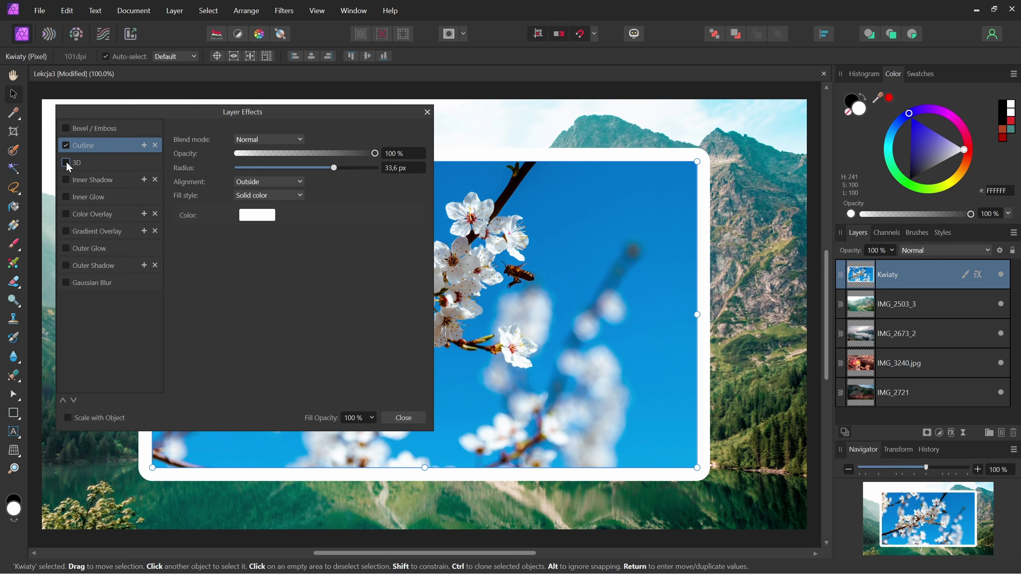
- Try the 3D effect, then turn off both 3D and Outline and close Layer Effects
{"action": "left_click", "coordinate": [66, 162]}
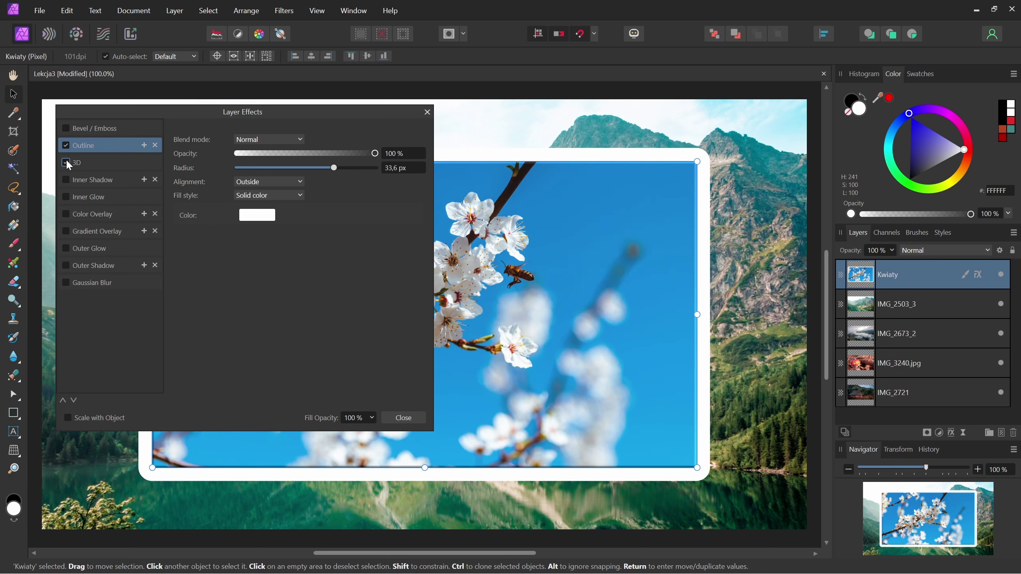
{"action": "left_click", "coordinate": [65, 161]}
{"action": "left_click", "coordinate": [66, 145]}
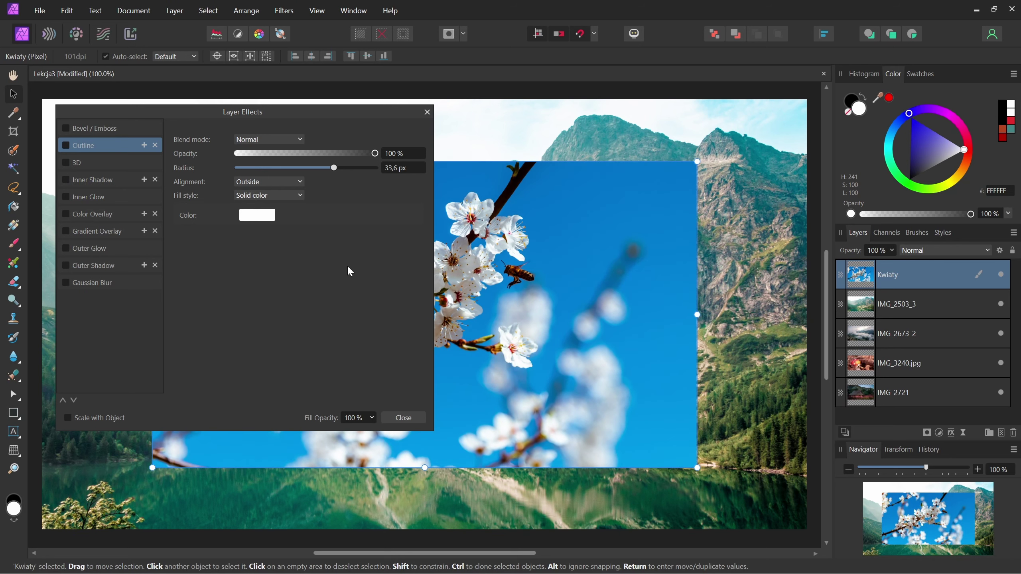
{"action": "left_click", "coordinate": [427, 112]}
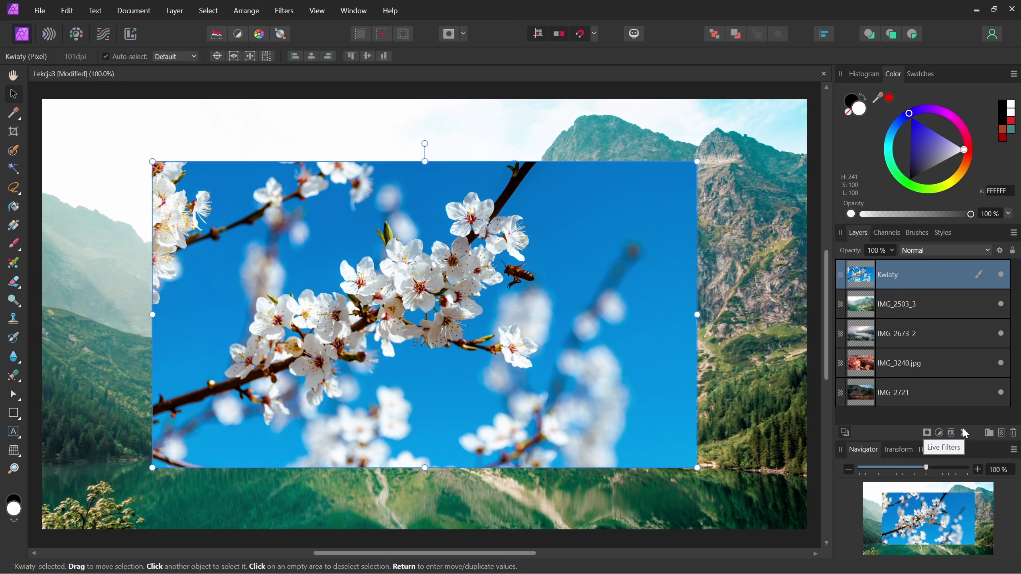
{"action": "left_click", "coordinate": [964, 430]}
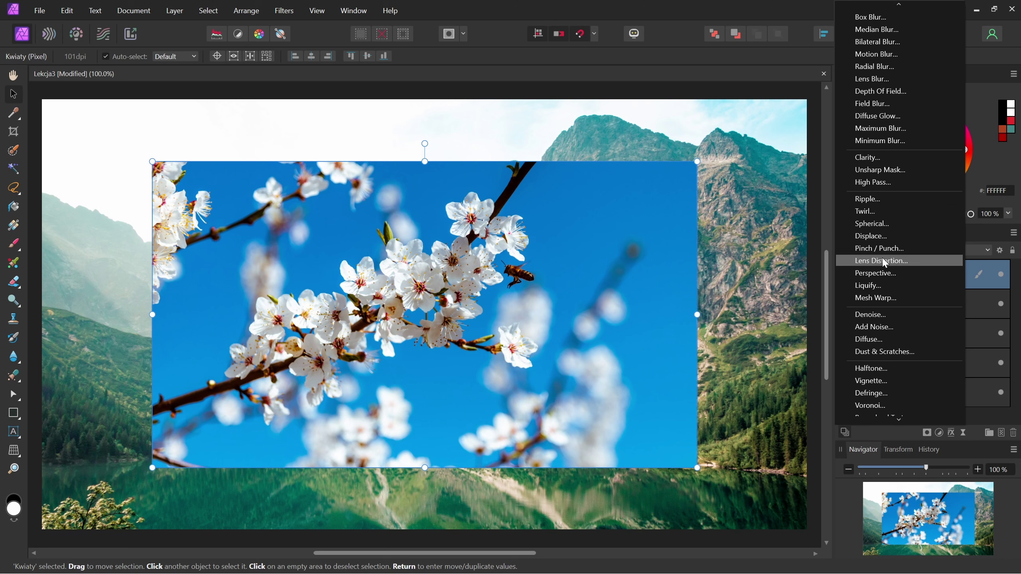
{"action": "left_click", "coordinate": [894, 210]}
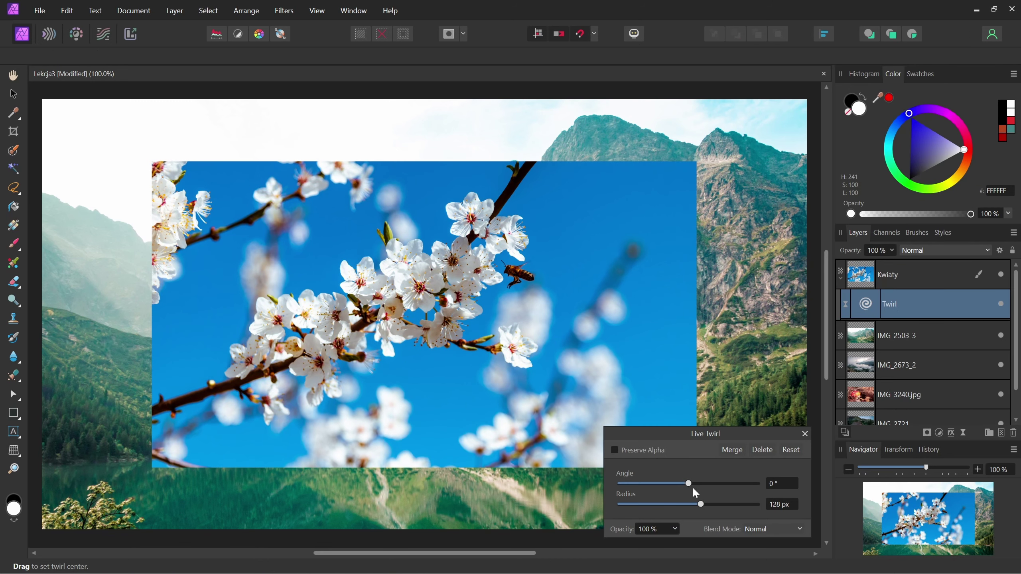
{"action": "mouse_move", "coordinate": [688, 483]}
{"action": "left_mouse_down"}
{"action": "mouse_move", "coordinate": [748, 492]}
{"action": "mouse_move", "coordinate": [744, 505]}
{"action": "left_mouse_up"}
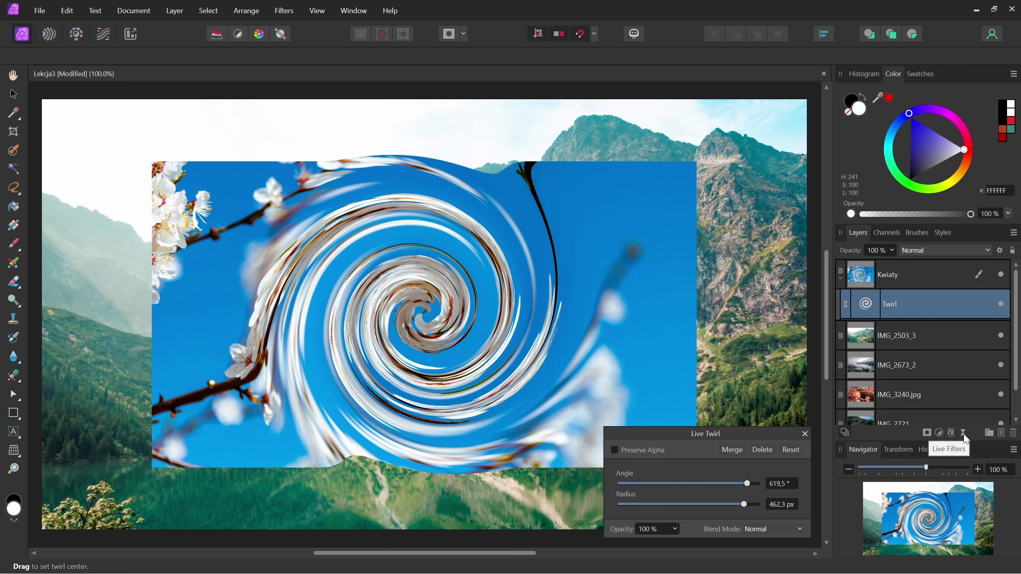
{"action": "left_click", "coordinate": [762, 450]}
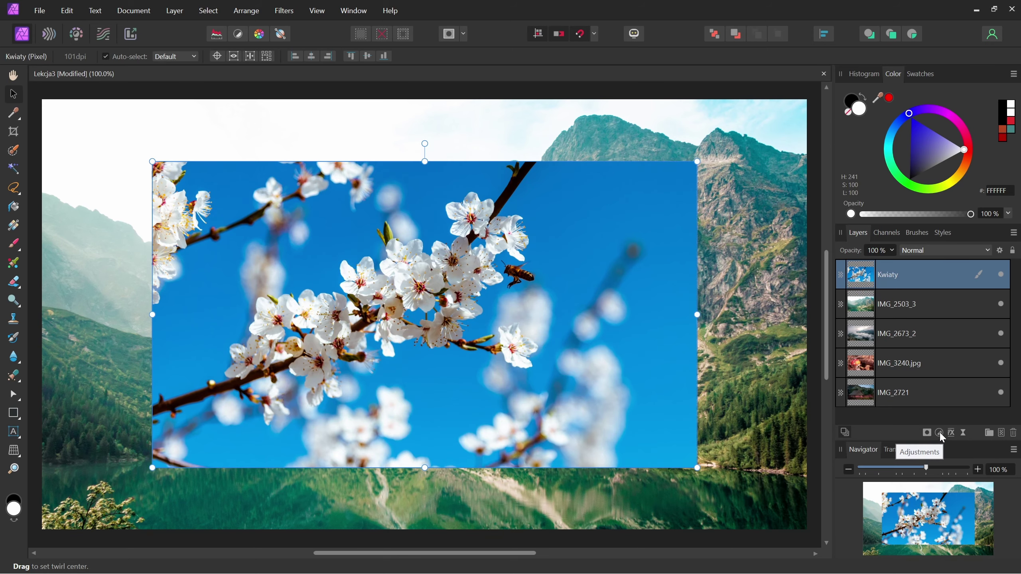
{"action": "left_click", "coordinate": [963, 433]}
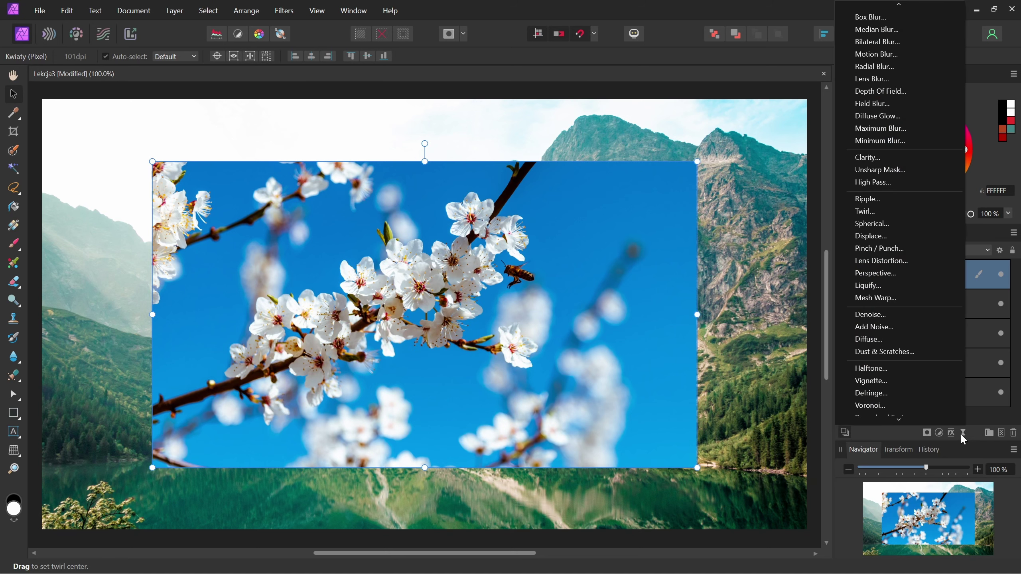
{"action": "scroll", "coordinate": [963, 434], "scroll_direction": "down", "scroll_amount": 1}
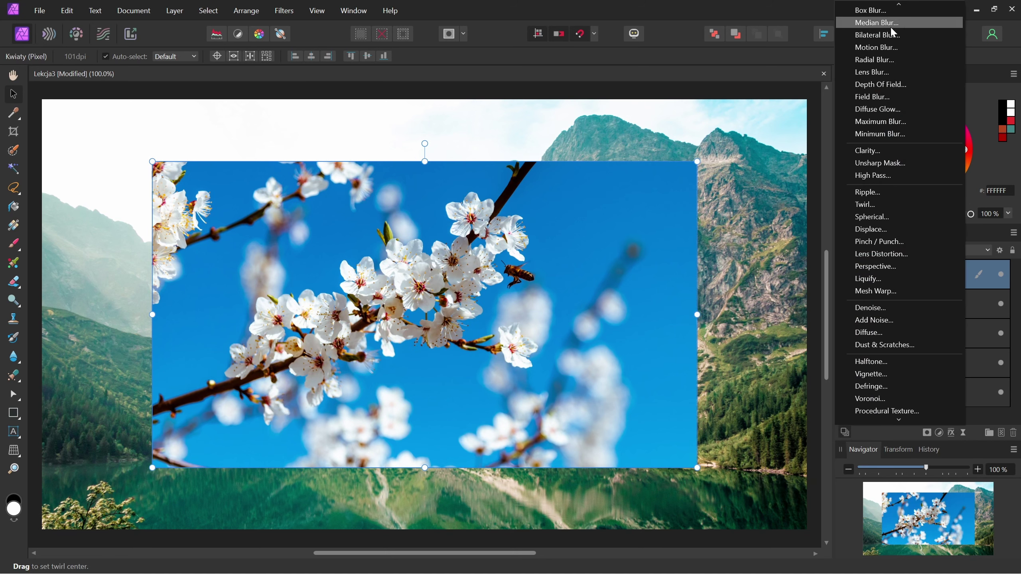
{"action": "left_click", "coordinate": [899, 4]}
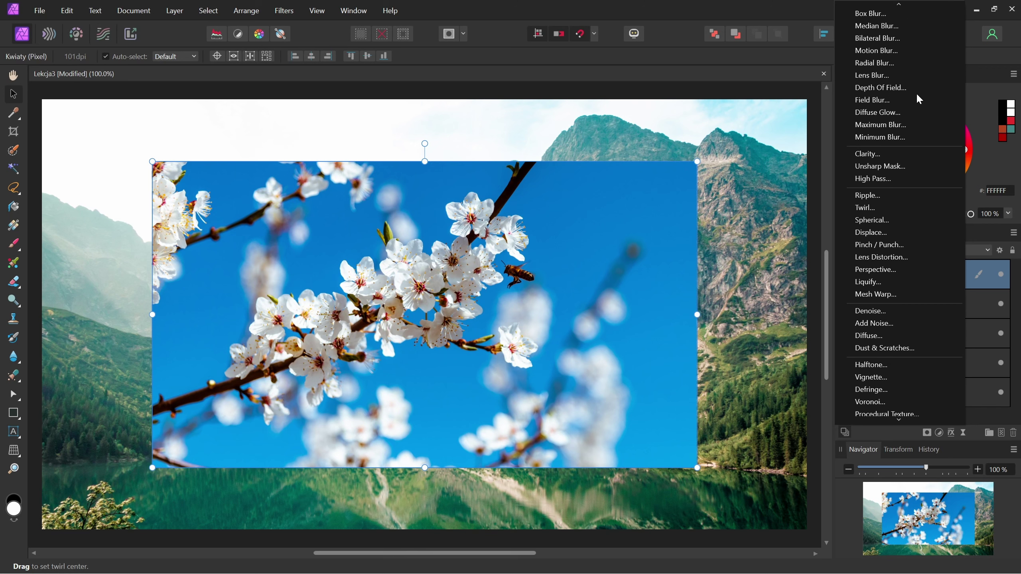
{"action": "left_click", "coordinate": [899, 5]}
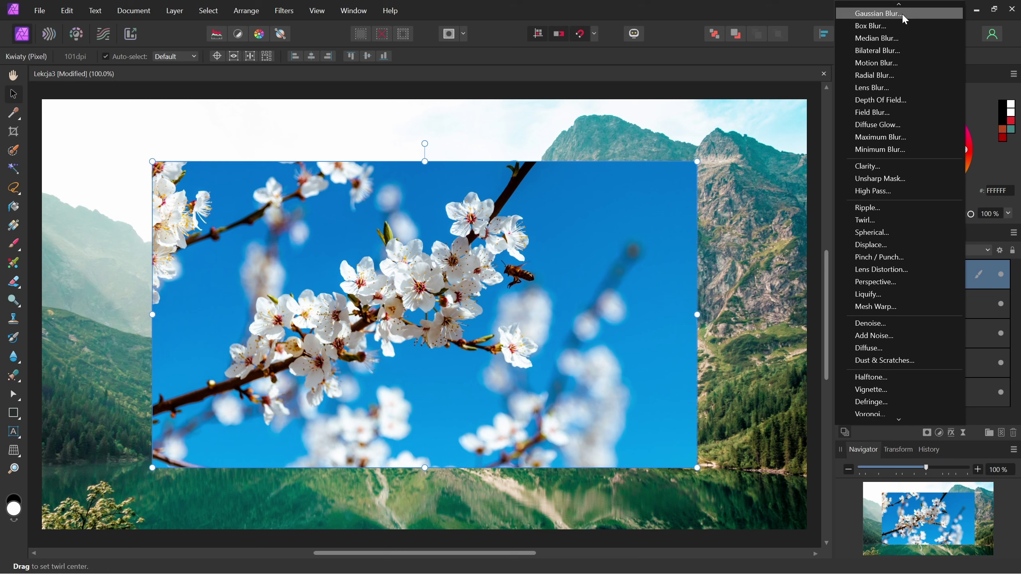
{"action": "left_click", "coordinate": [901, 13]}
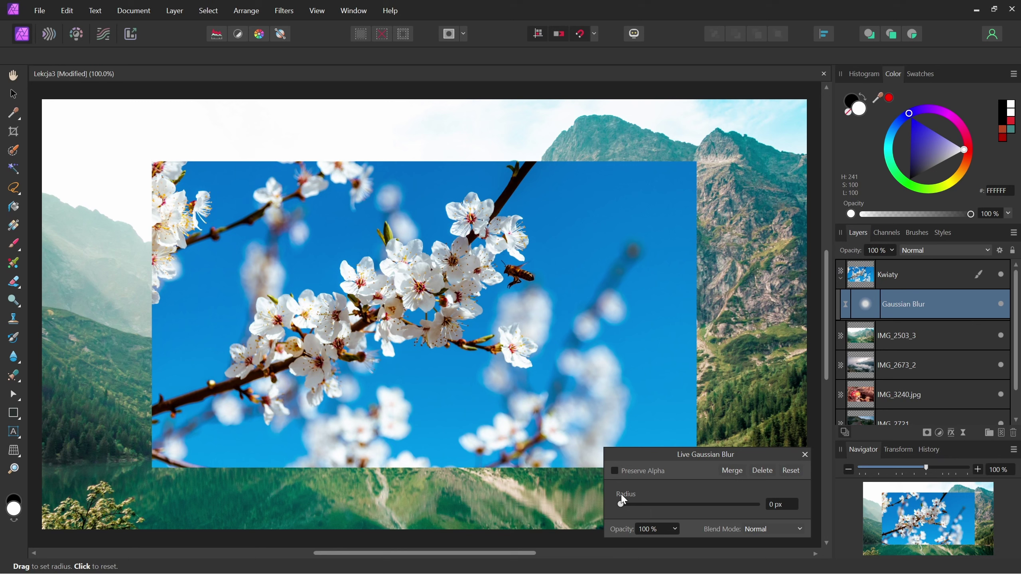
{"action": "left_click_drag", "start_coordinate": [621, 504], "coordinate": [684, 509]}
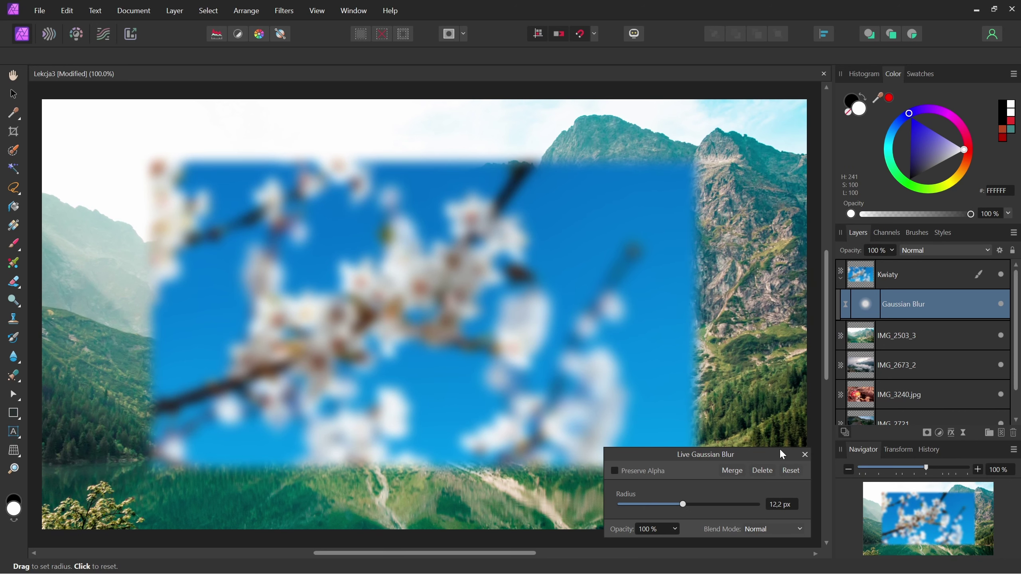
{"action": "left_click", "coordinate": [804, 455]}
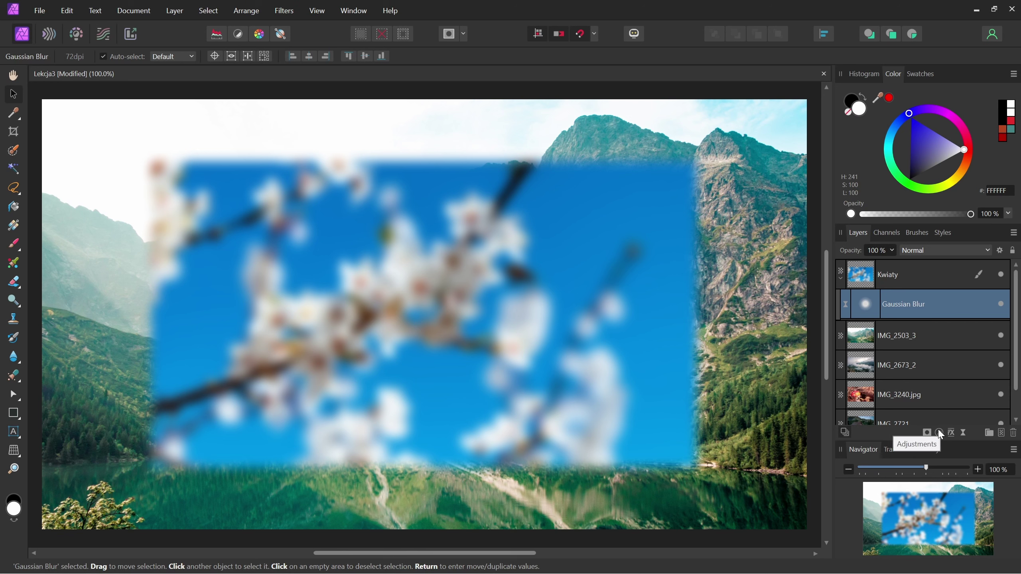
{"action": "left_click", "coordinate": [1001, 305]}
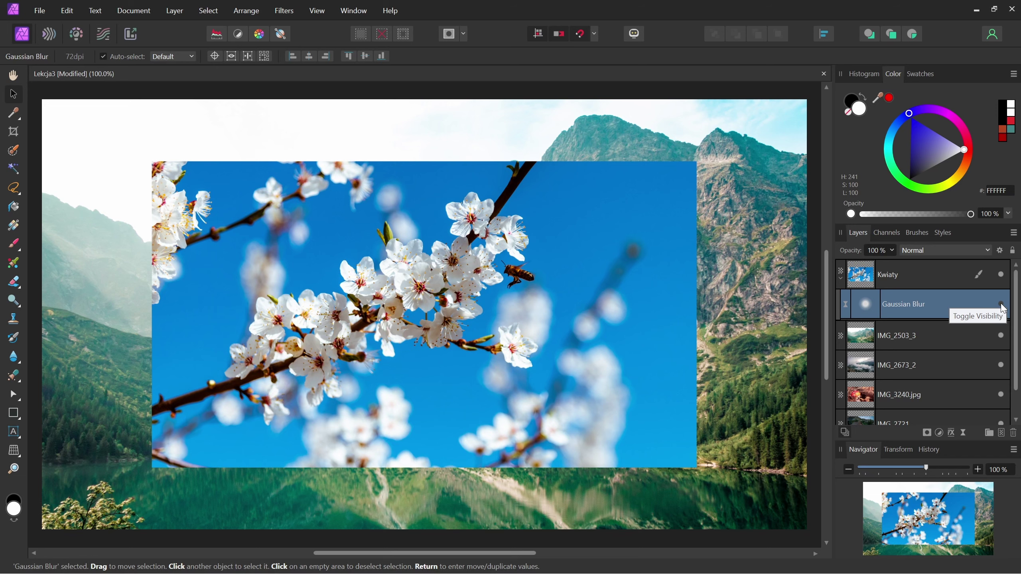
{"action": "left_click", "coordinate": [1001, 304]}
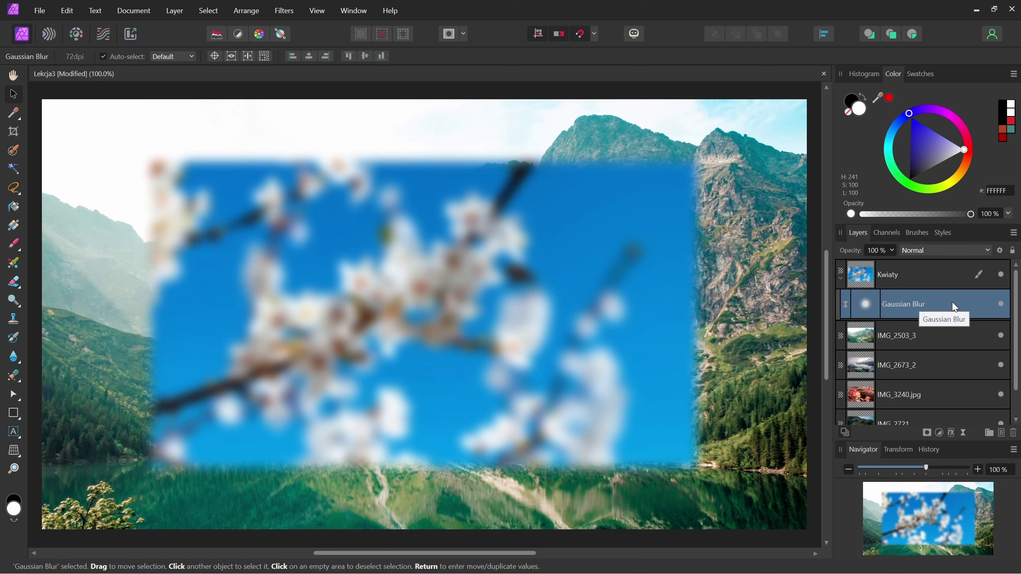
{"action": "double_click", "coordinate": [867, 307]}
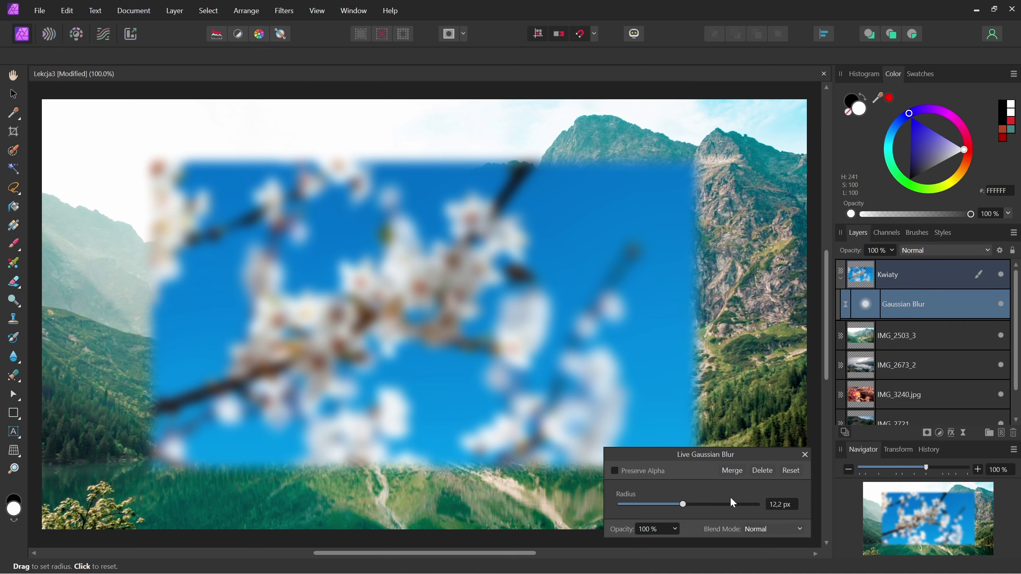
{"action": "left_click_drag", "start_coordinate": [684, 509], "coordinate": [657, 507]}
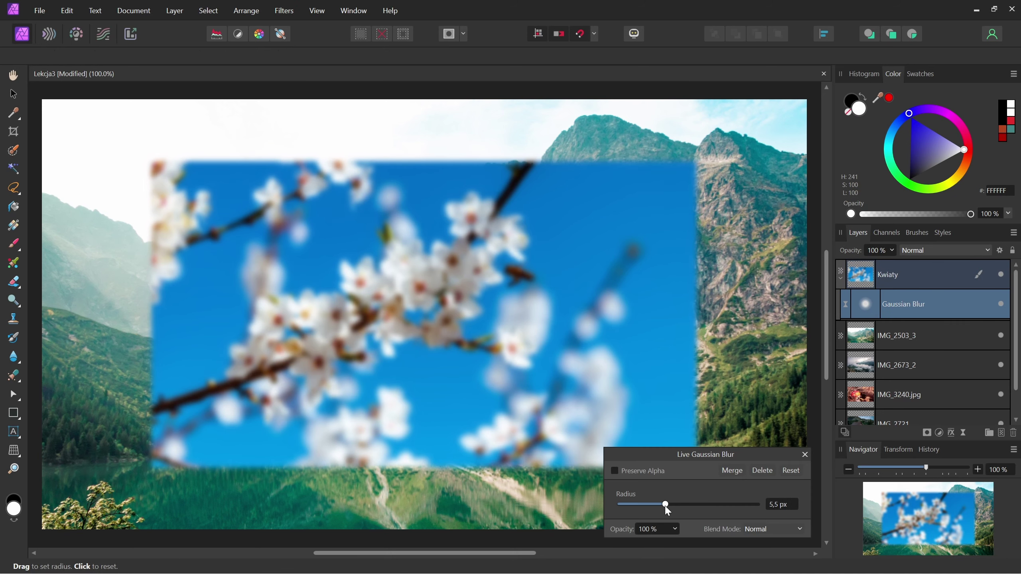
{"action": "left_click", "coordinate": [804, 453]}
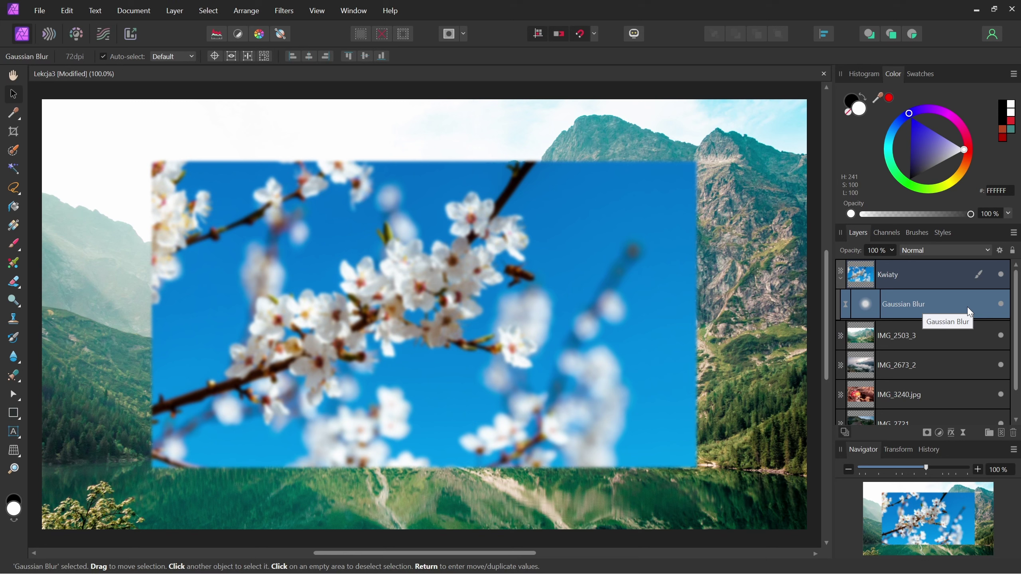
{"action": "key", "text": "Delete"}
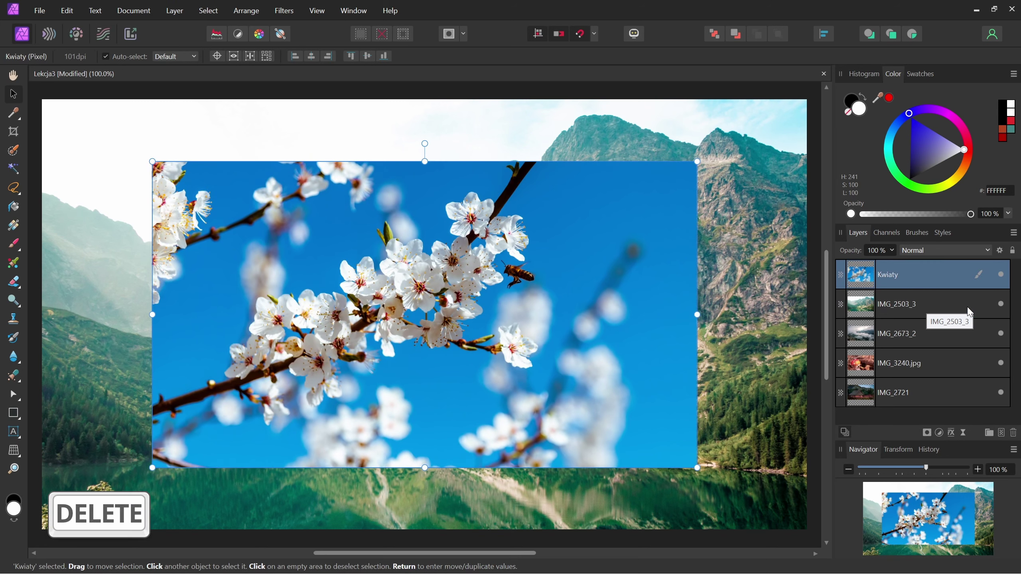